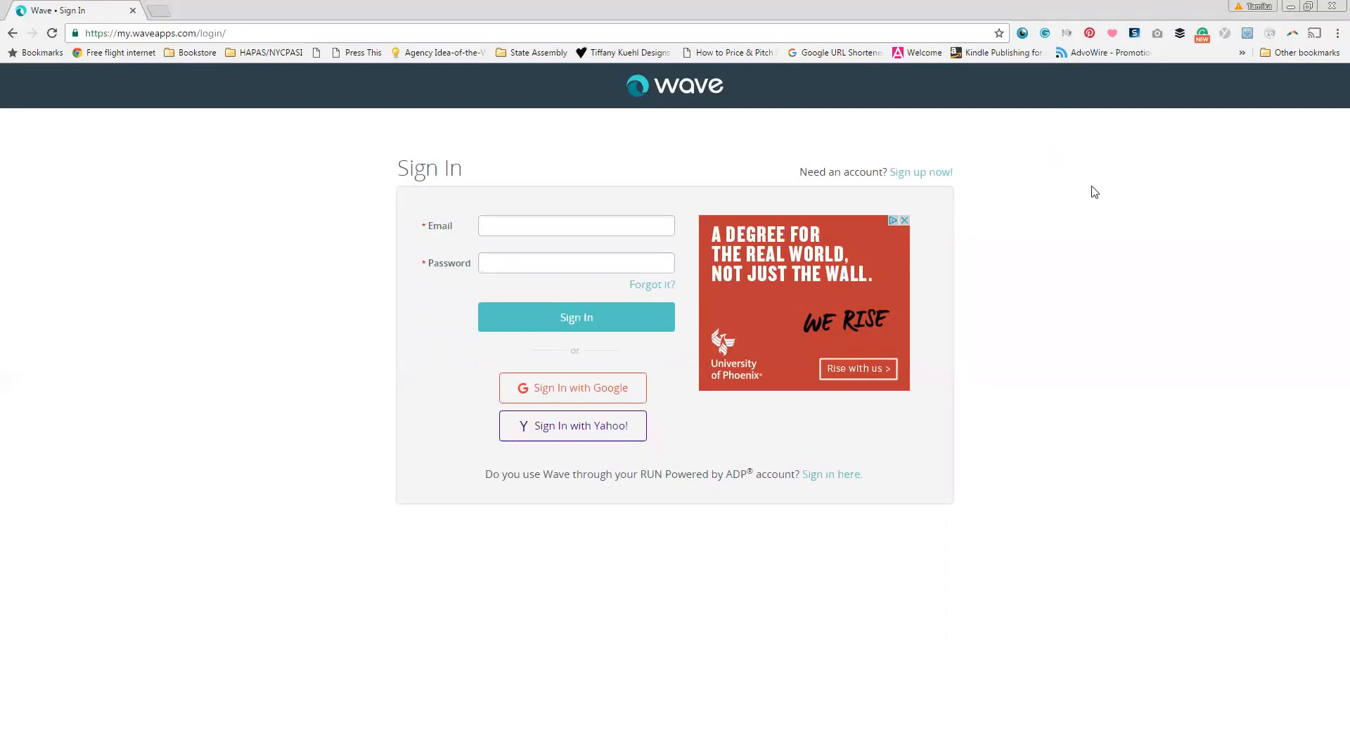
Step: Sign up for a new Wave account with an email address and password
left_click(937, 176)
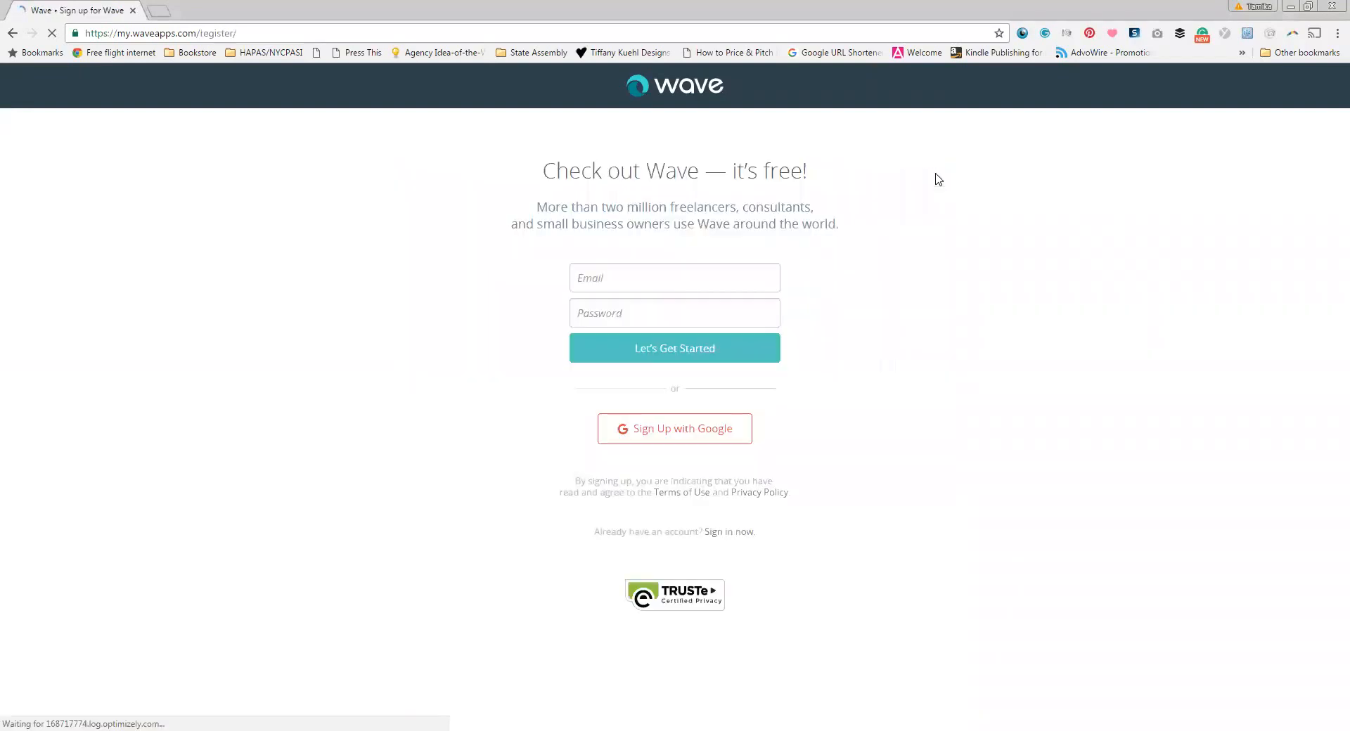
left_click(624, 274)
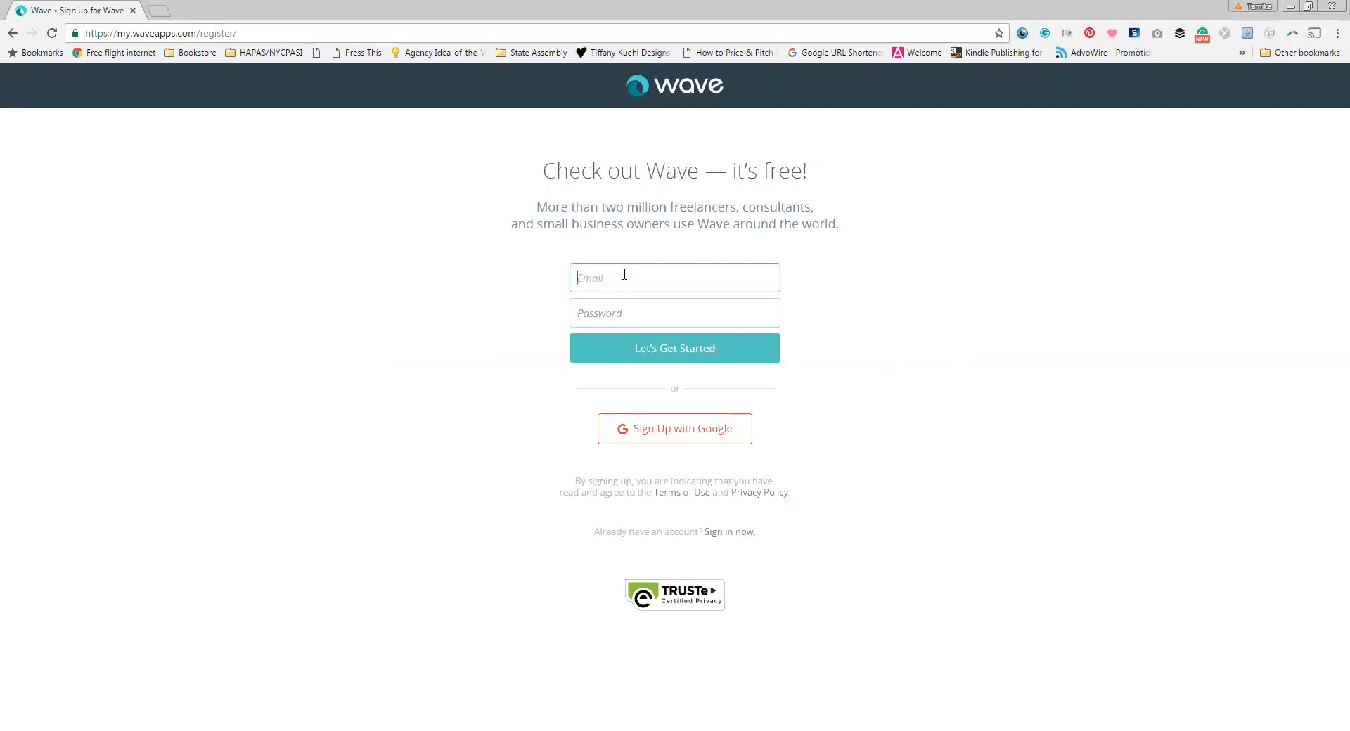
key("Tab")
type("d*******")
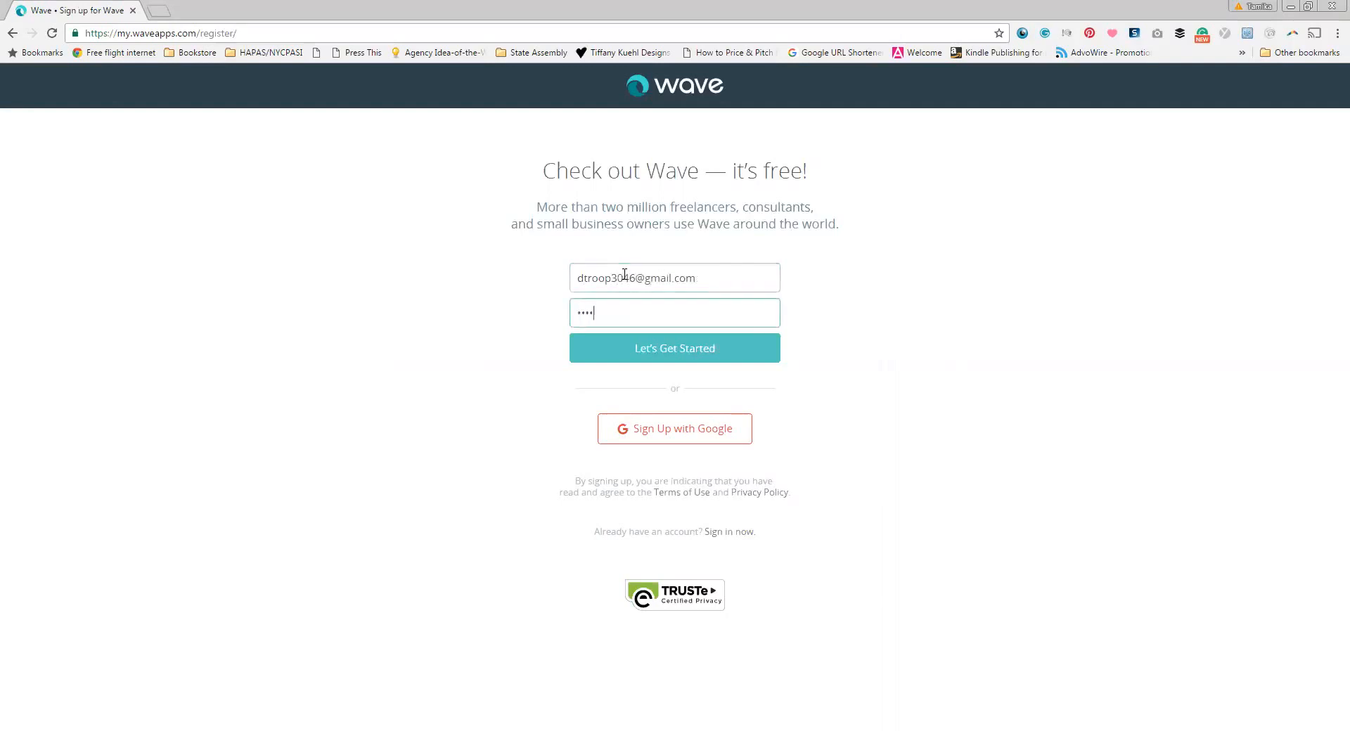
type("*")
left_click(700, 351)
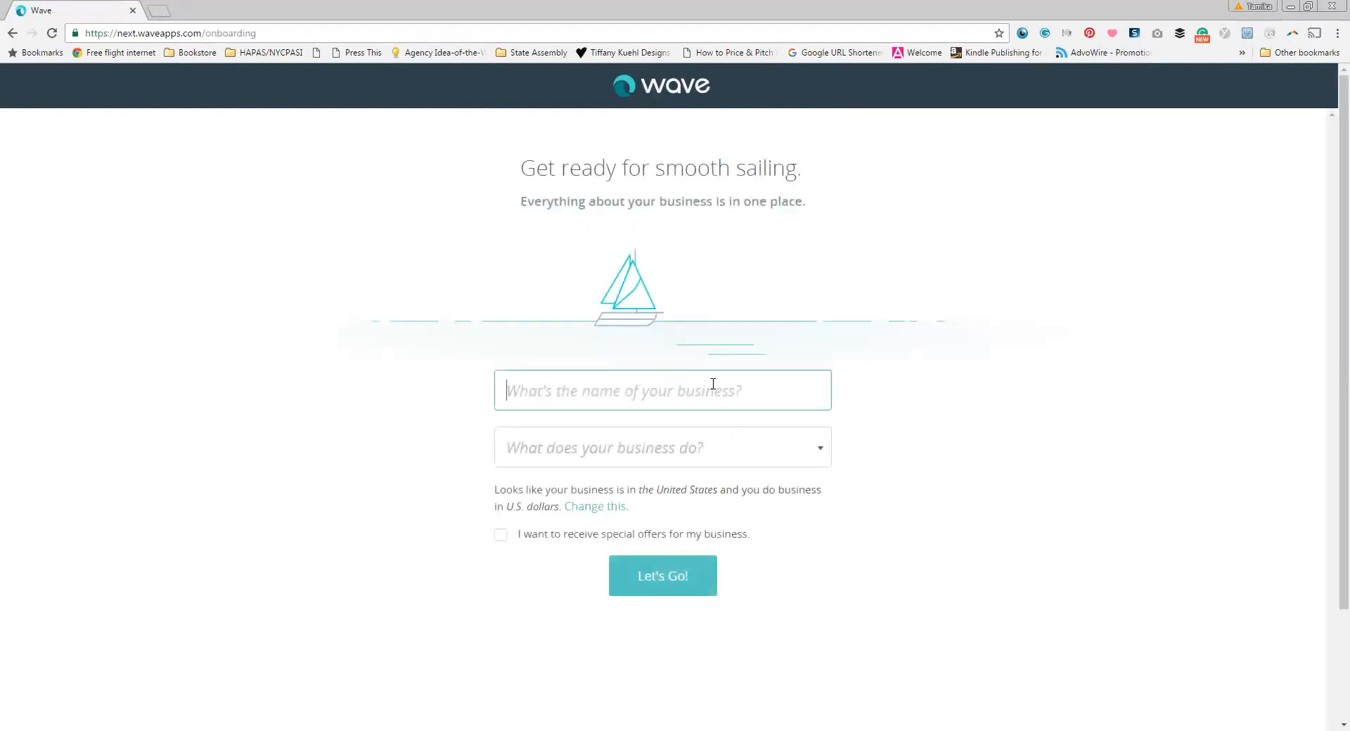
Step: Enter business name 'Rock Stor', choose Customer Service/Support as the type, and submit the setup
type("Rock S")
type("to")
type("r")
key("Tab")
scroll(703, 443, "down", 1)
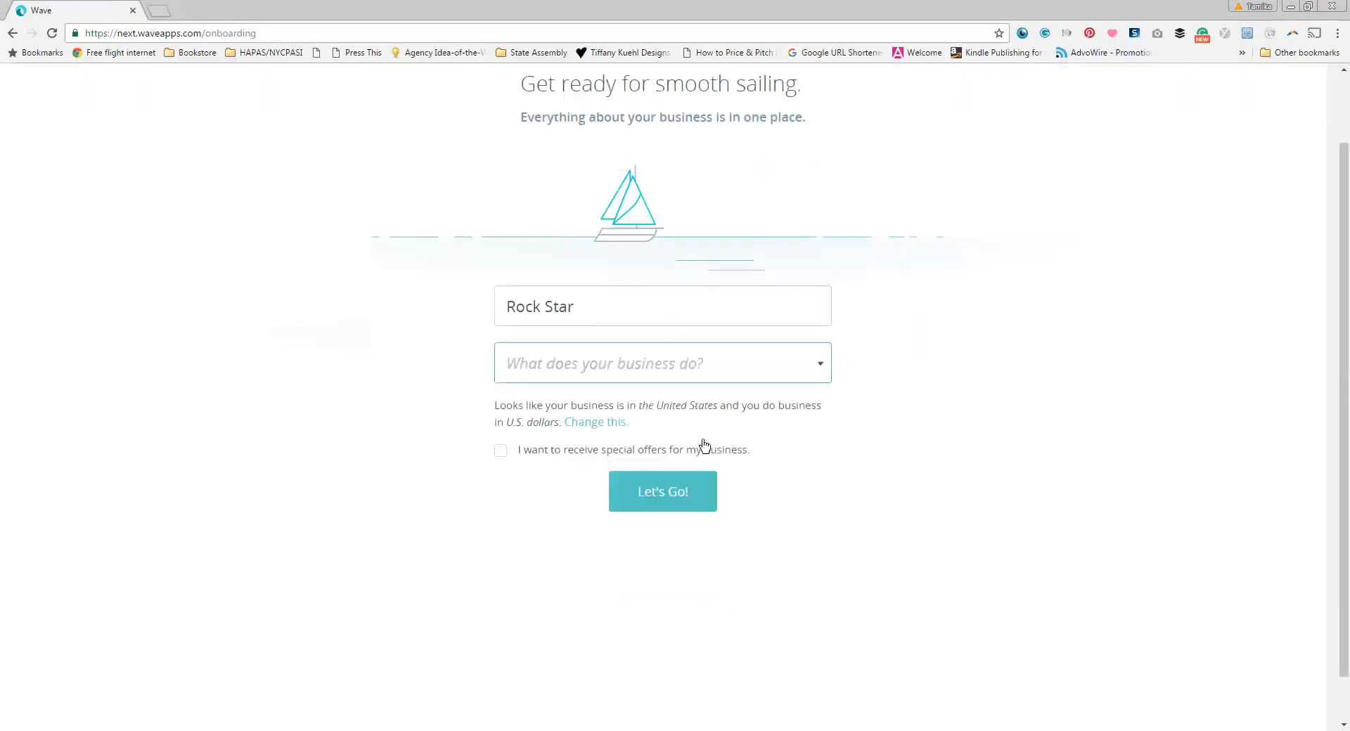
key("Down")
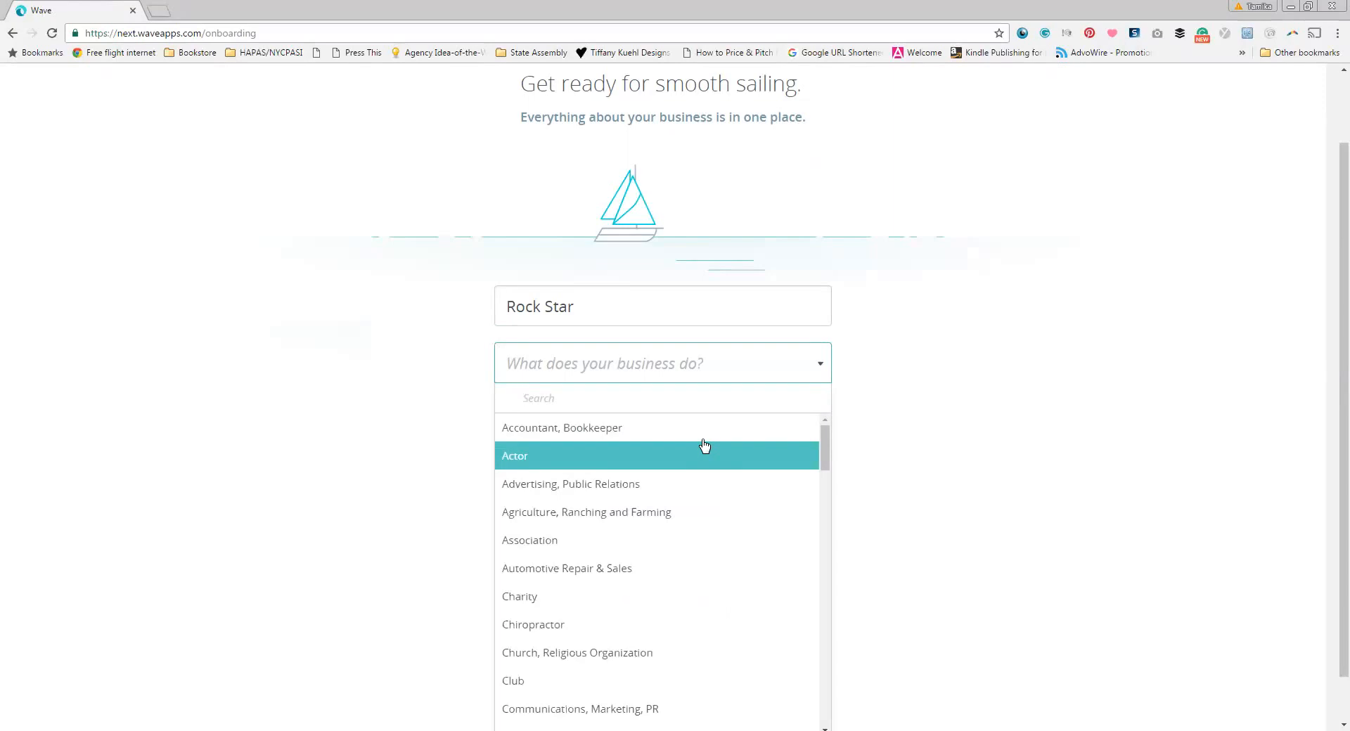
scroll(707, 541, "down", 2)
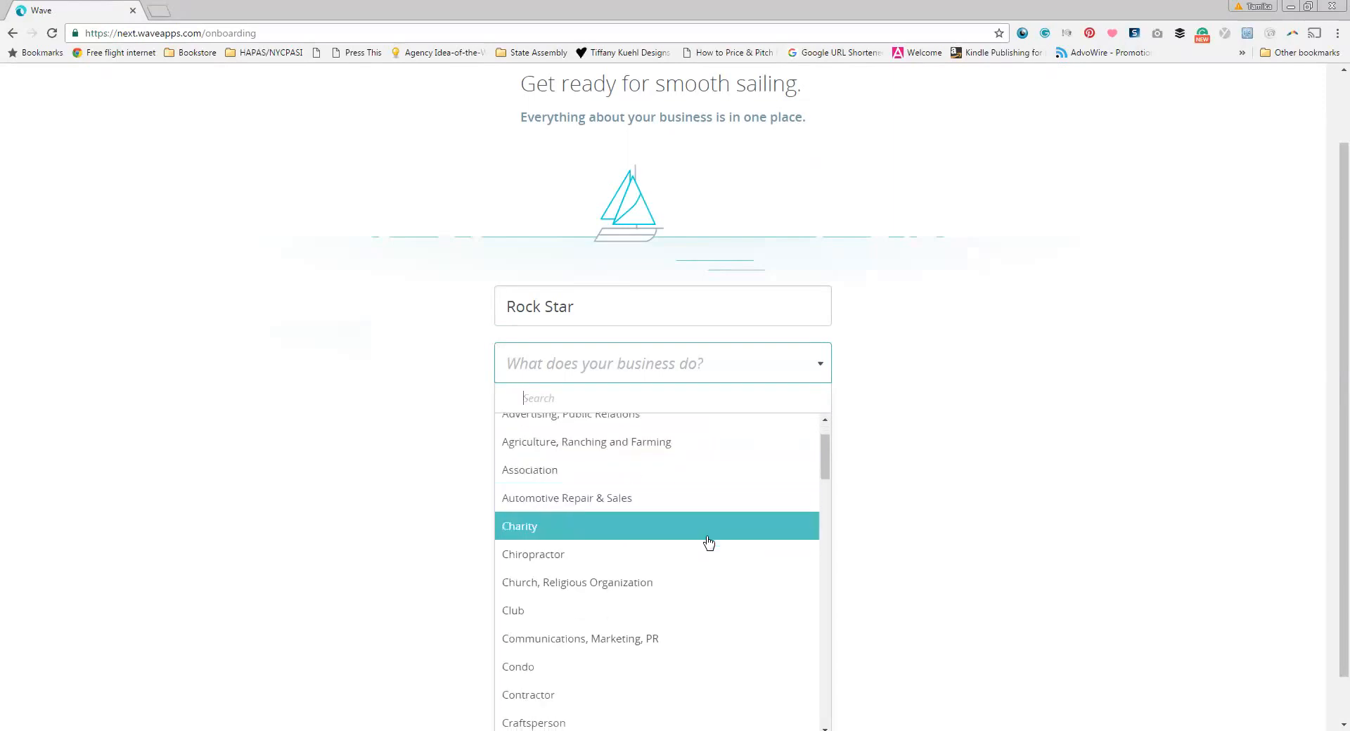
scroll(709, 548, "down", 1)
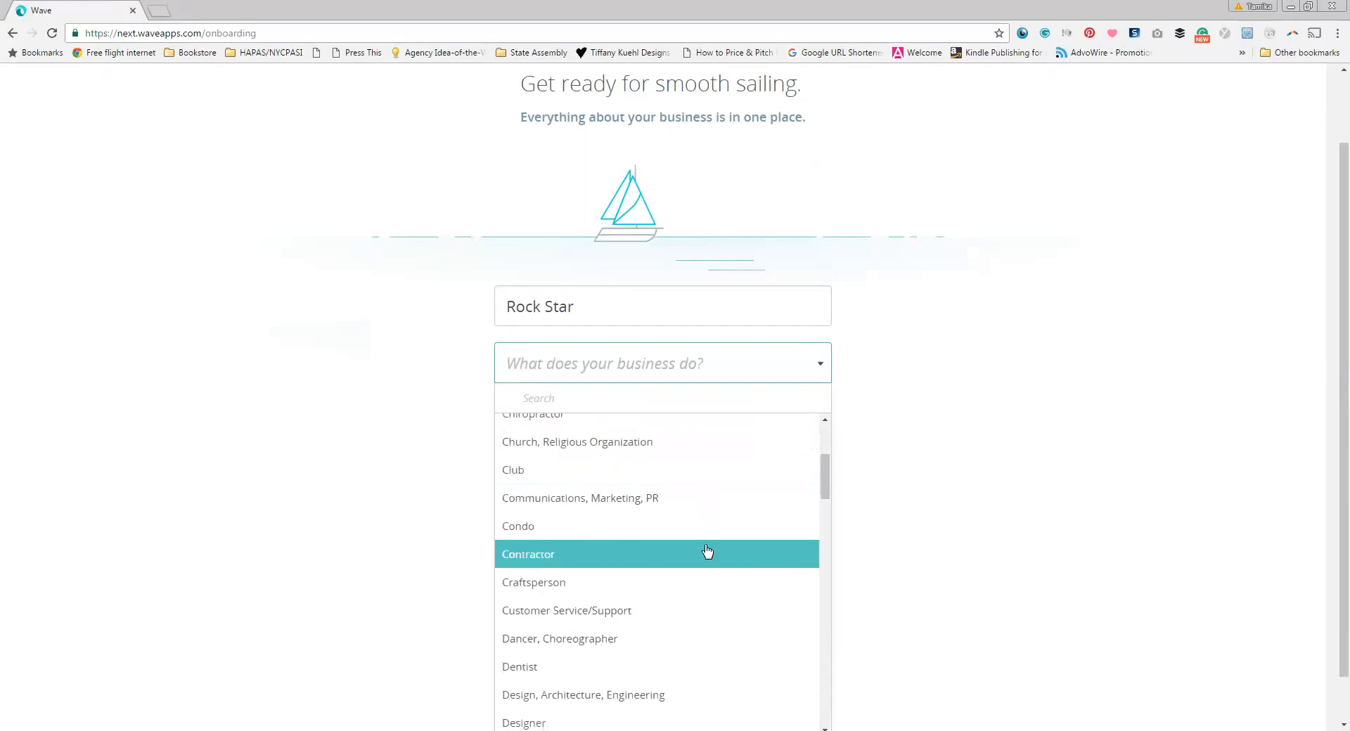
left_click(684, 611)
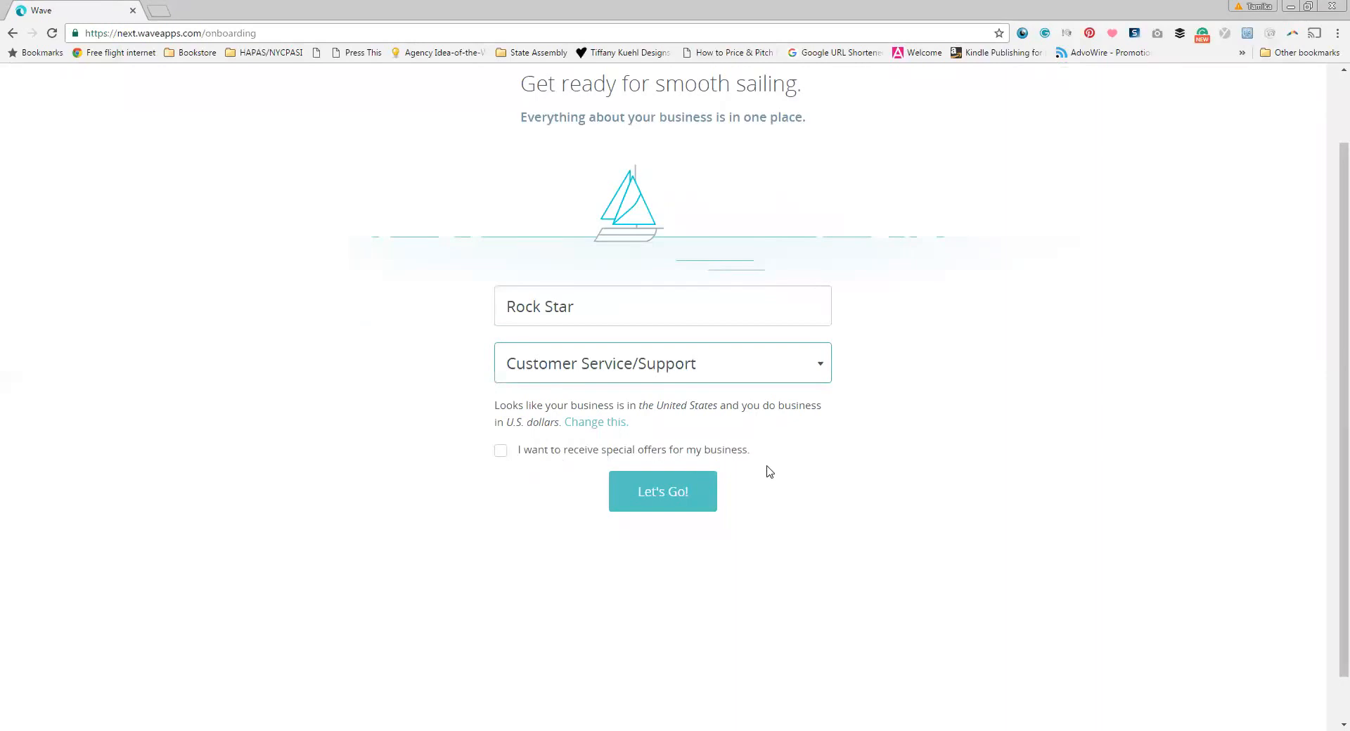
left_click(654, 495)
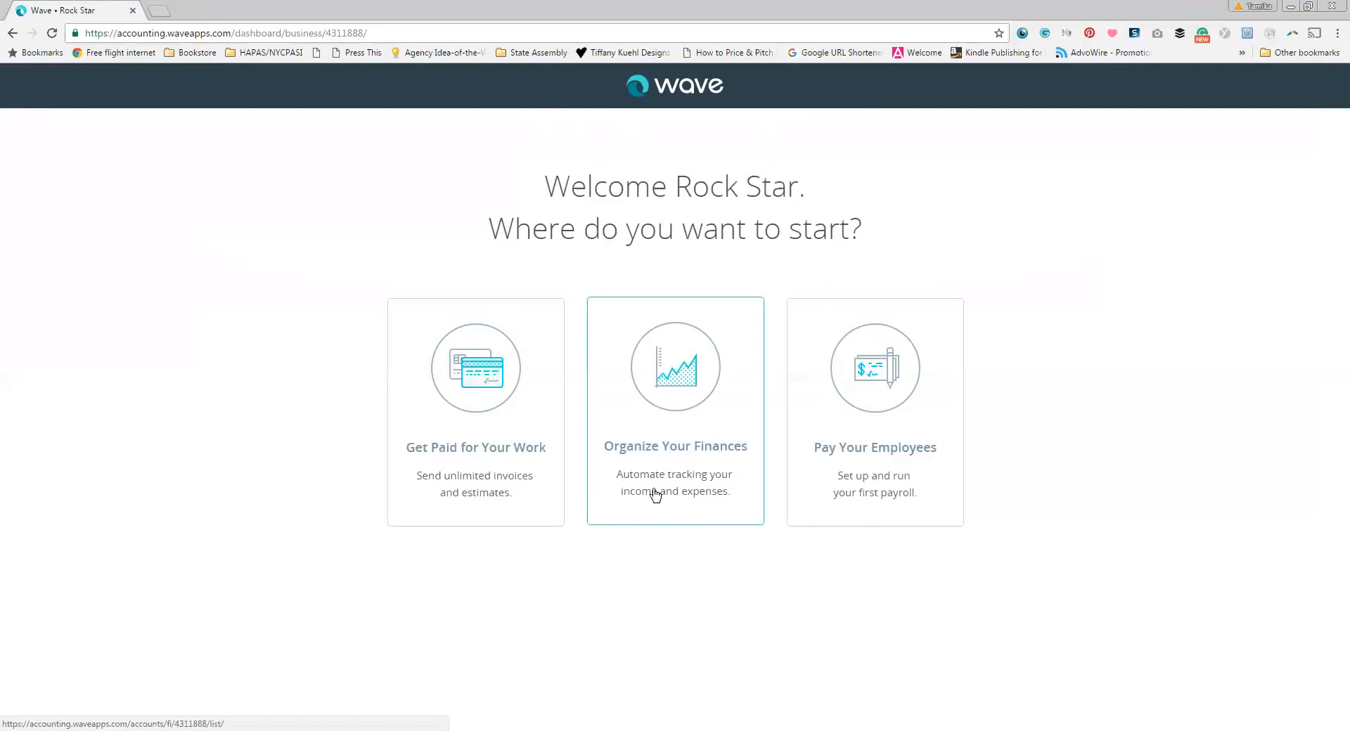
Step: Choose 'Get Paid for Your Work' as the starting option on the welcome screen
left_click(495, 478)
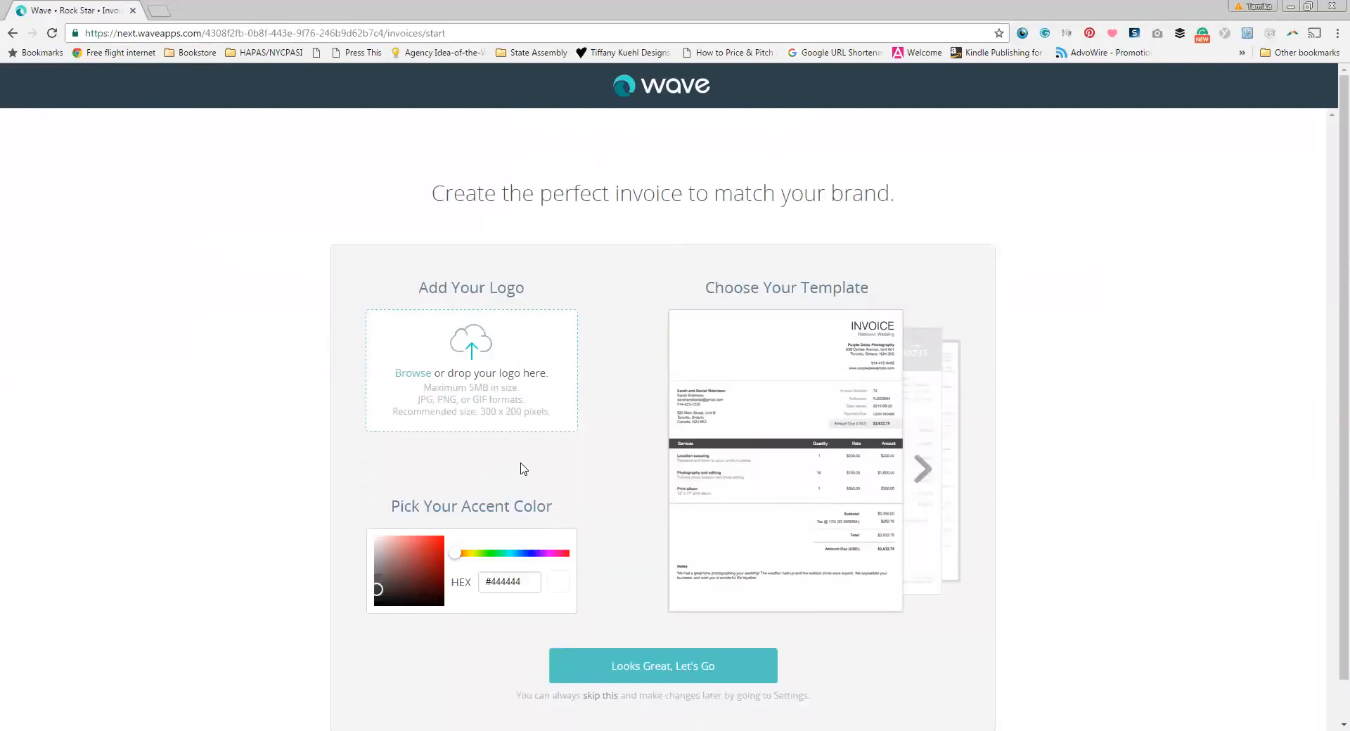
Step: Set the accent colour to aaff00 and upload the Pictures image '3' as the invoice logo
scroll(523, 469, "down", 1)
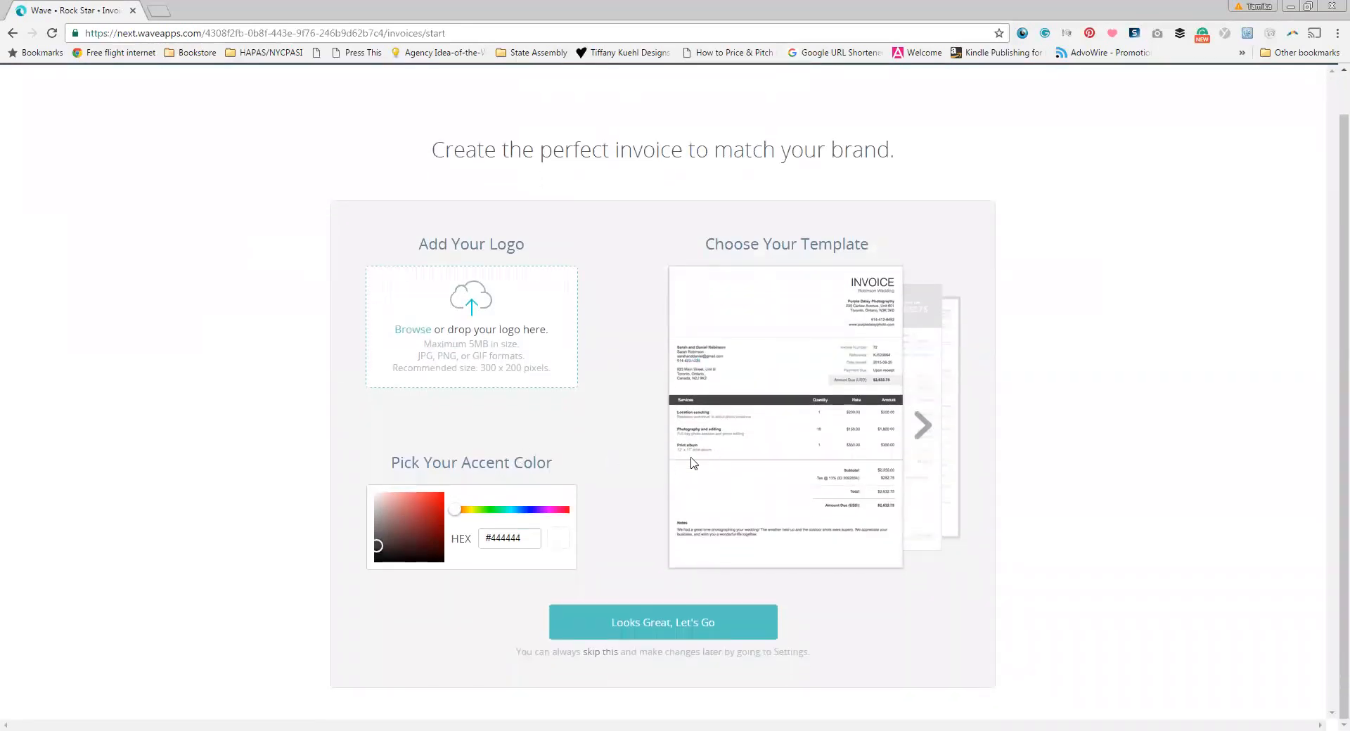
left_click_drag(536, 539, 491, 540)
type("aaff00")
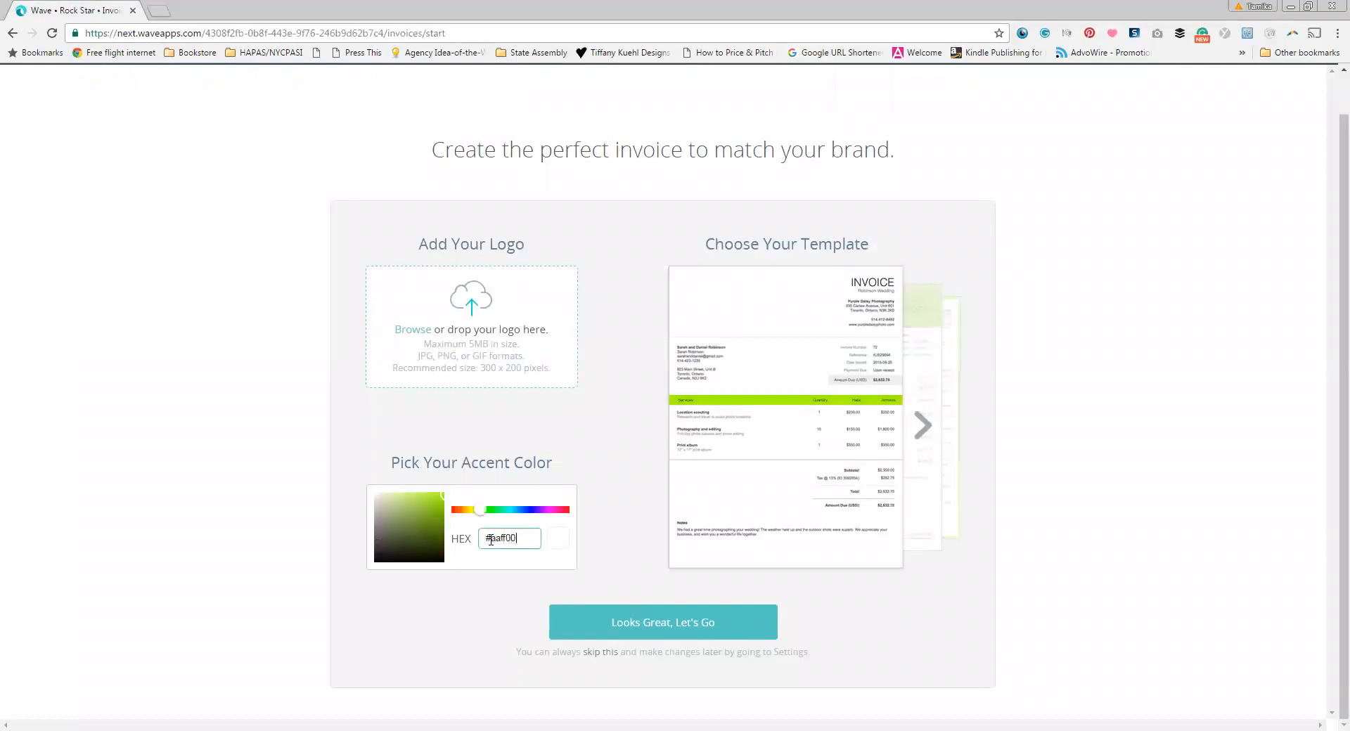
left_click(465, 342)
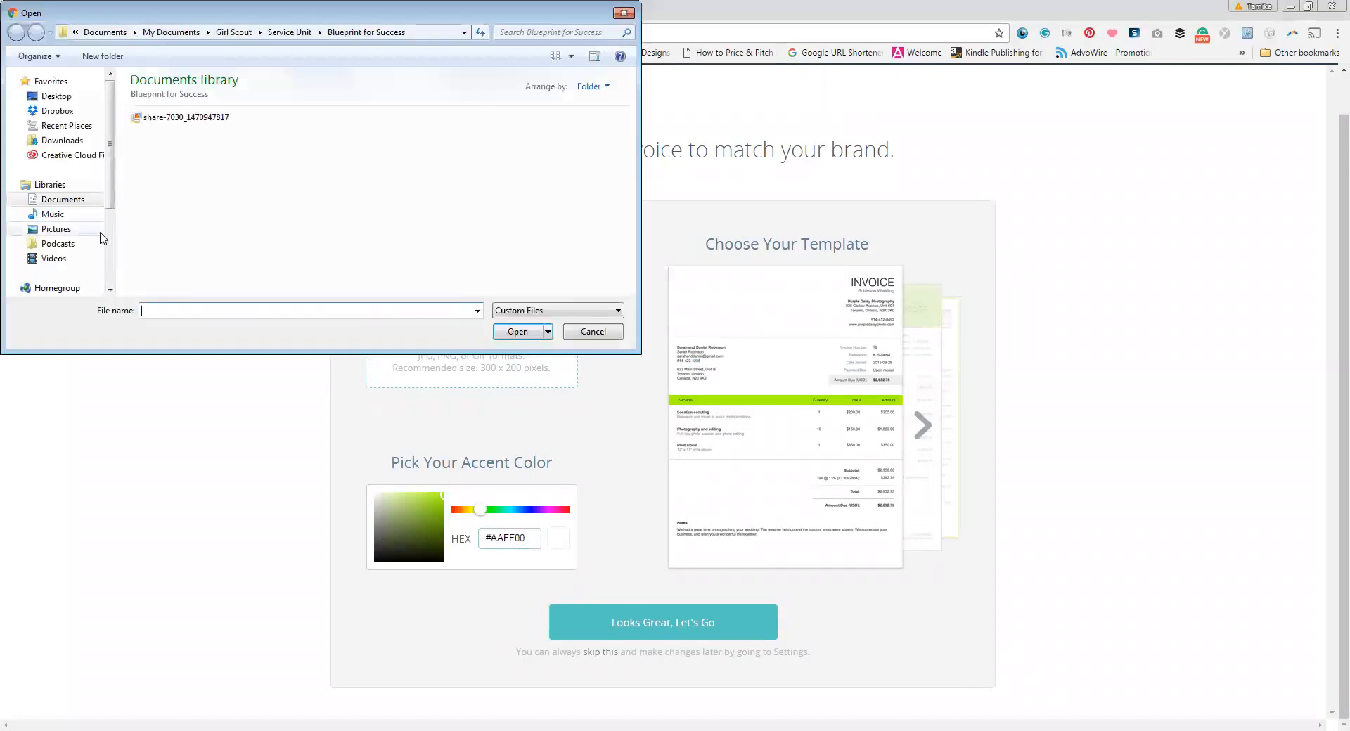
left_click(58, 229)
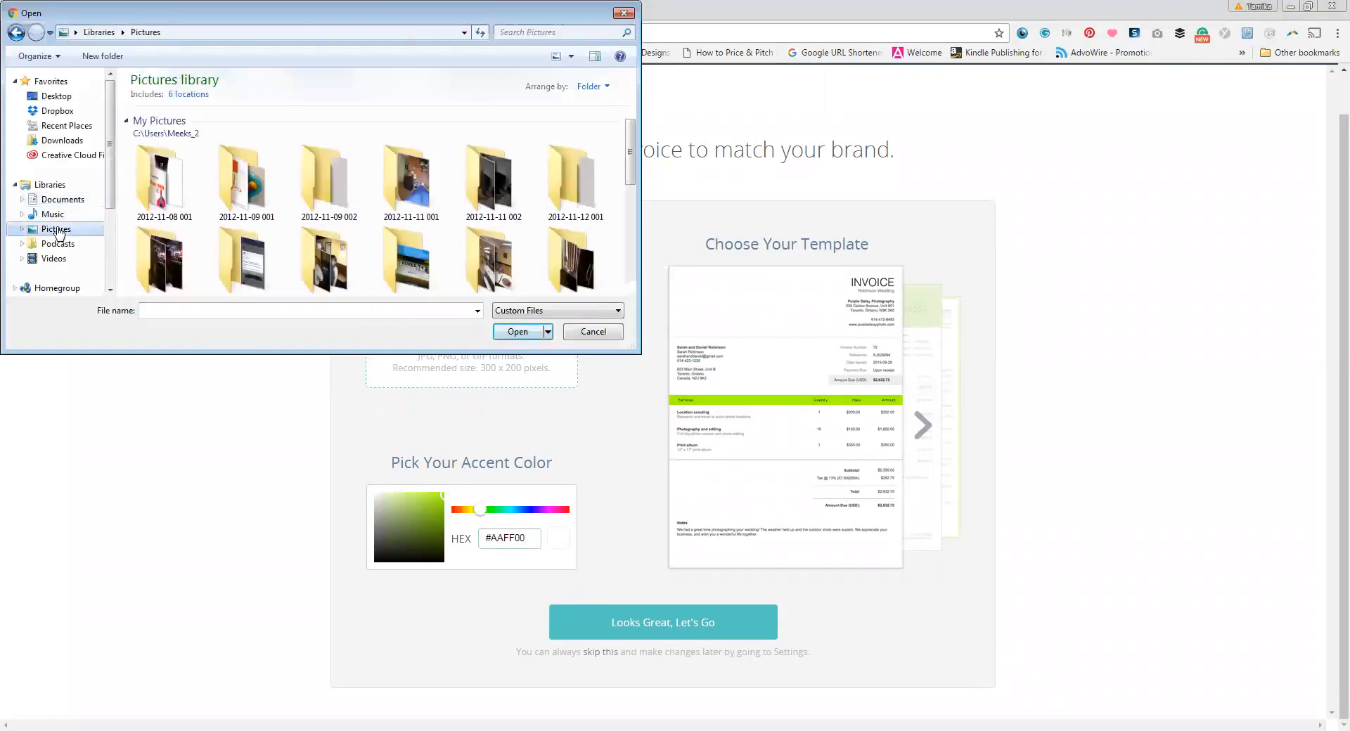
double_click(169, 186)
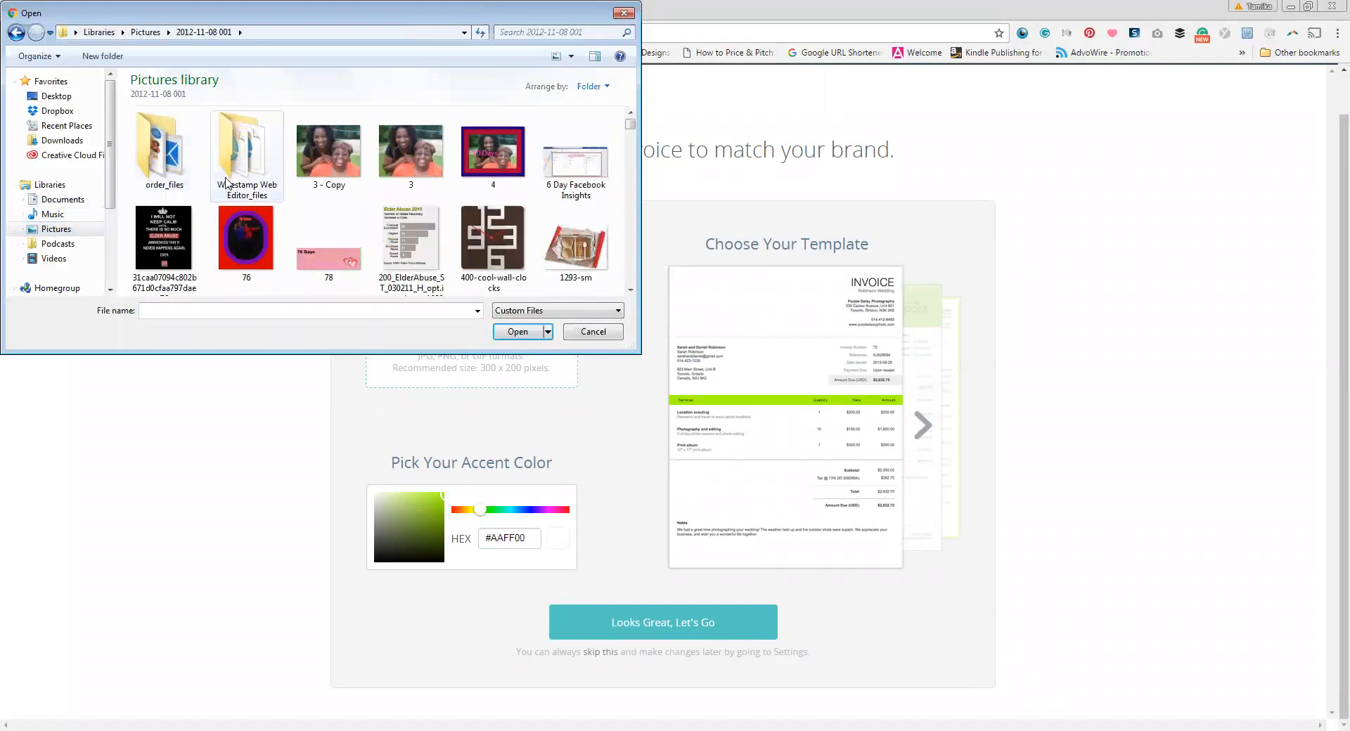
left_click(330, 172)
left_click(533, 334)
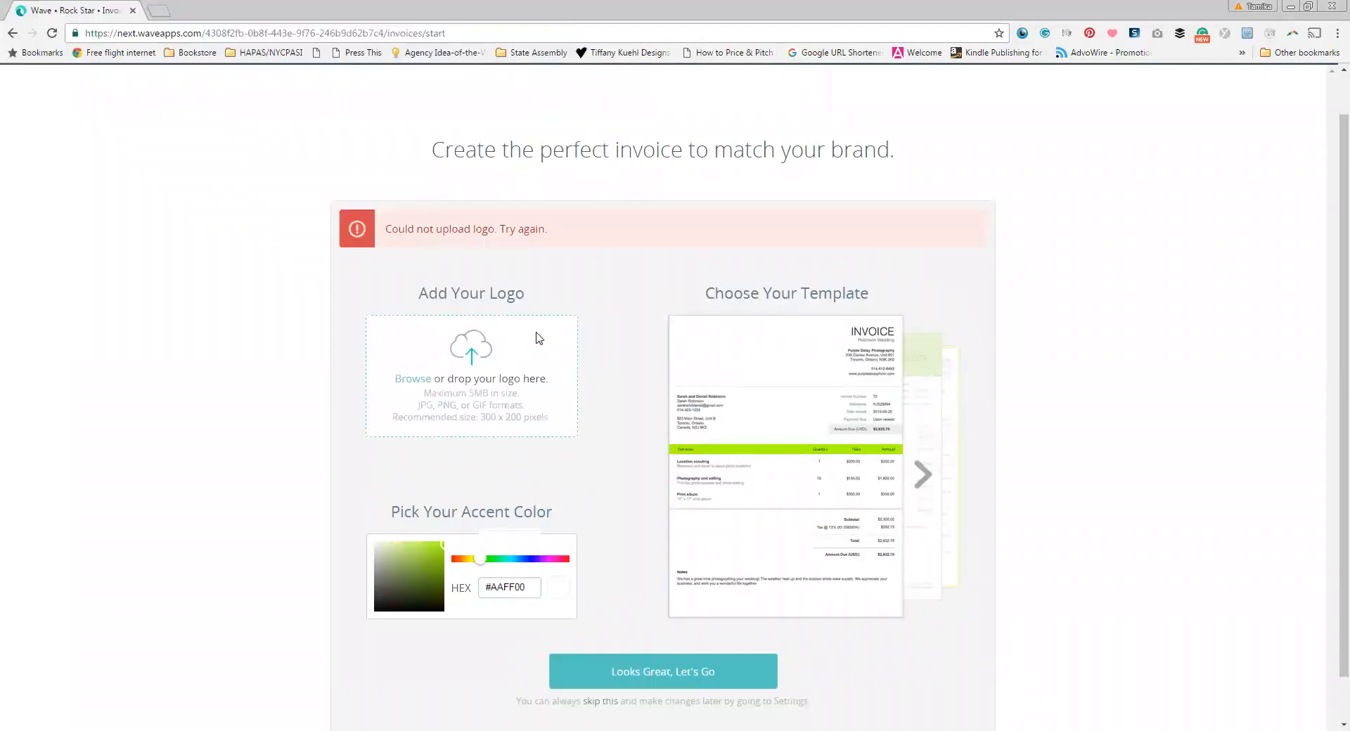
left_click(447, 359)
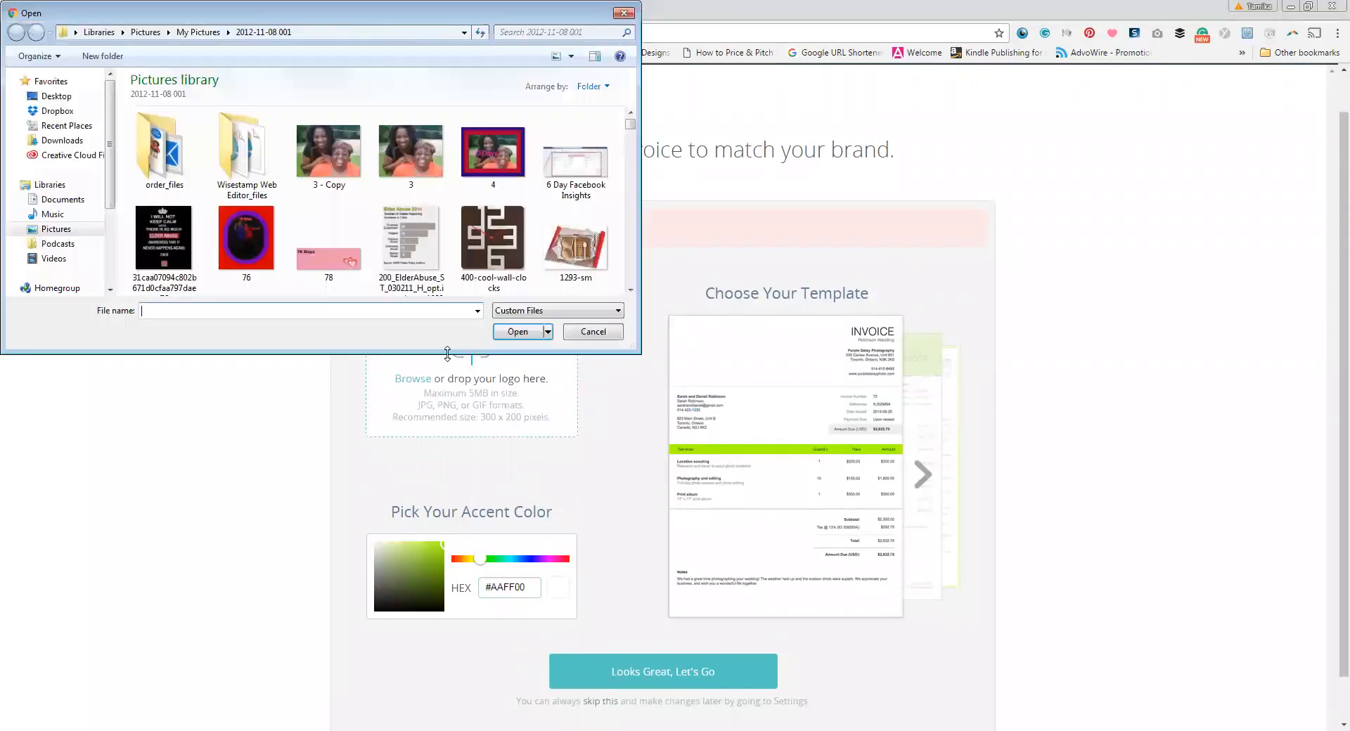
left_click(410, 154)
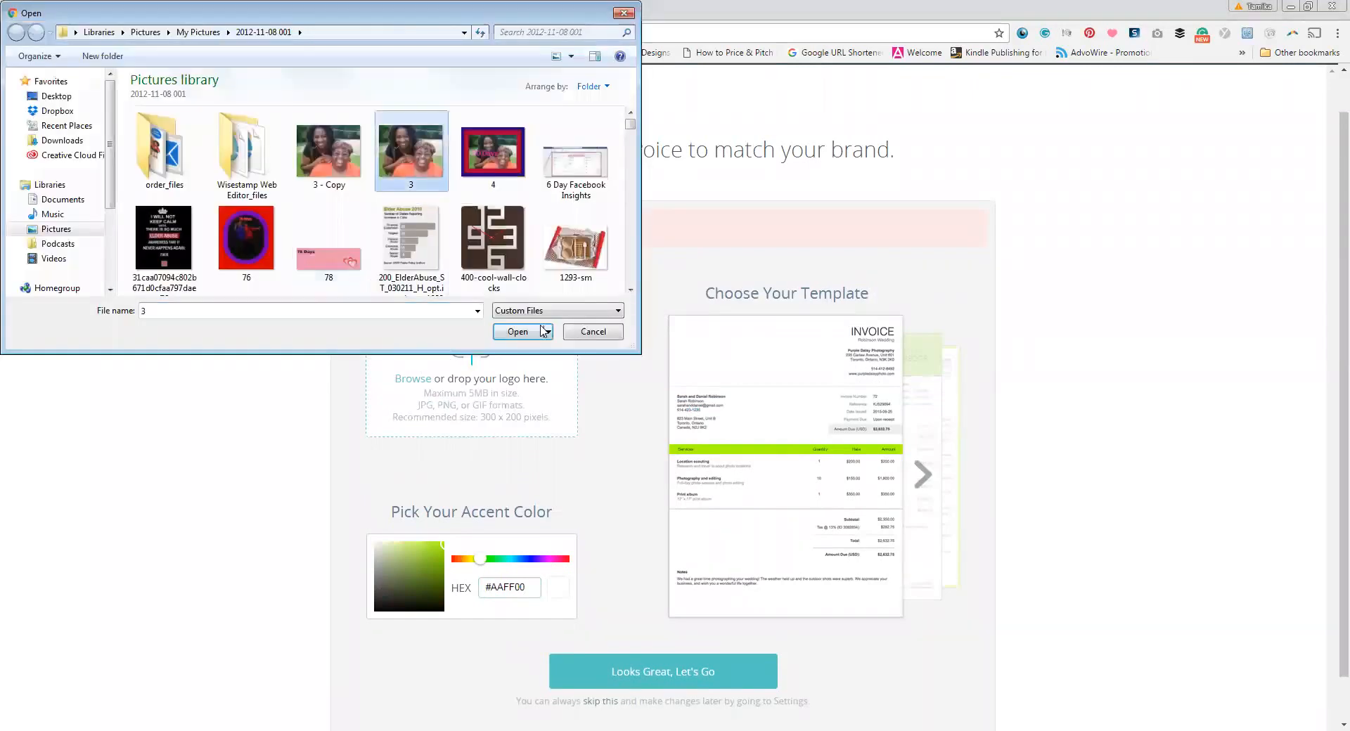
left_click(520, 332)
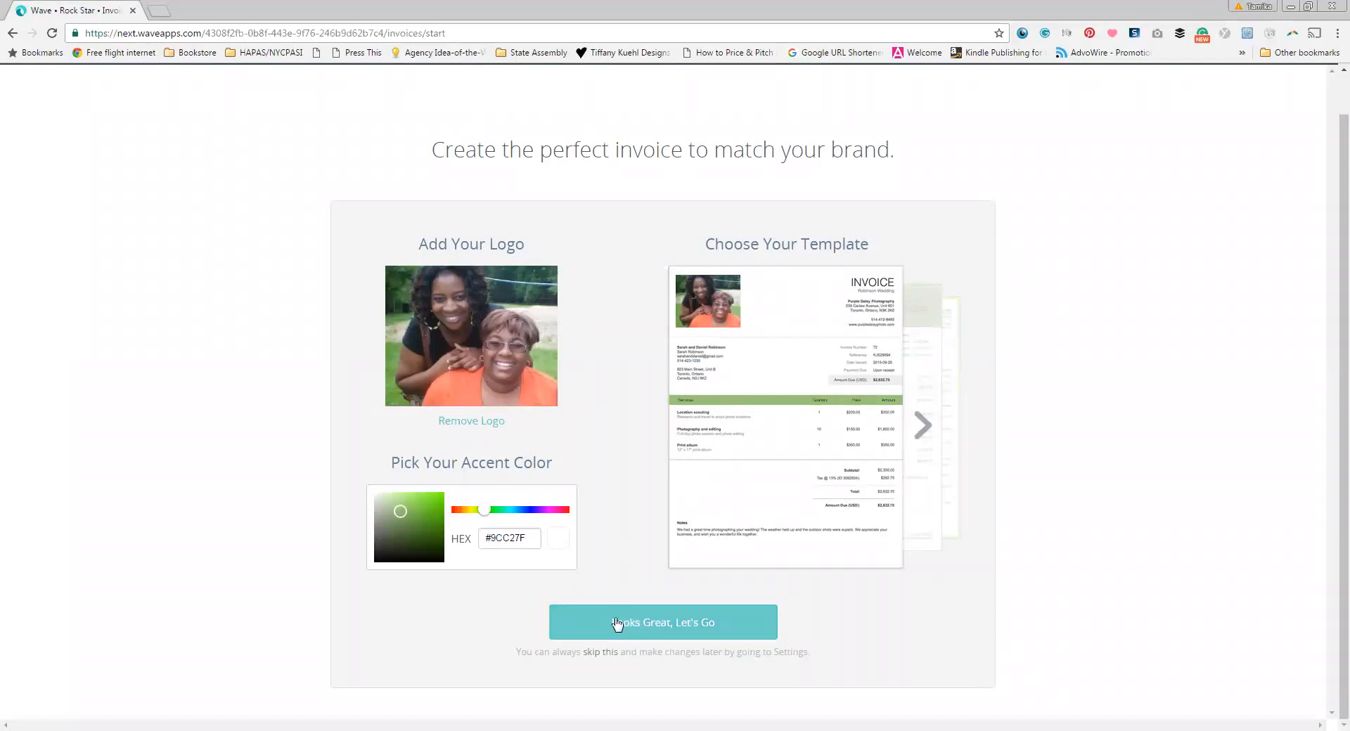
Step: Re-apply the #AAFF00 lime accent colour and accept the invoice design
left_click(511, 538)
type("#aaff00")
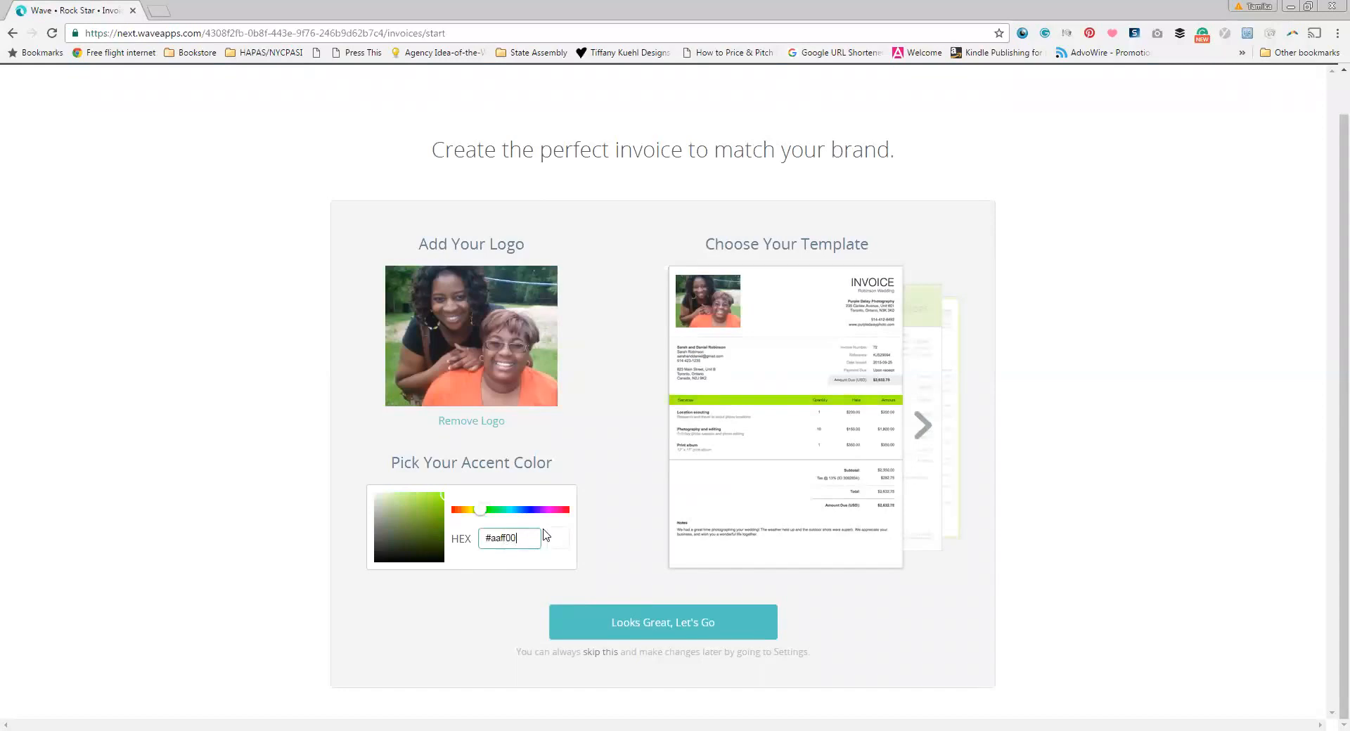
left_click(602, 485)
left_click(670, 624)
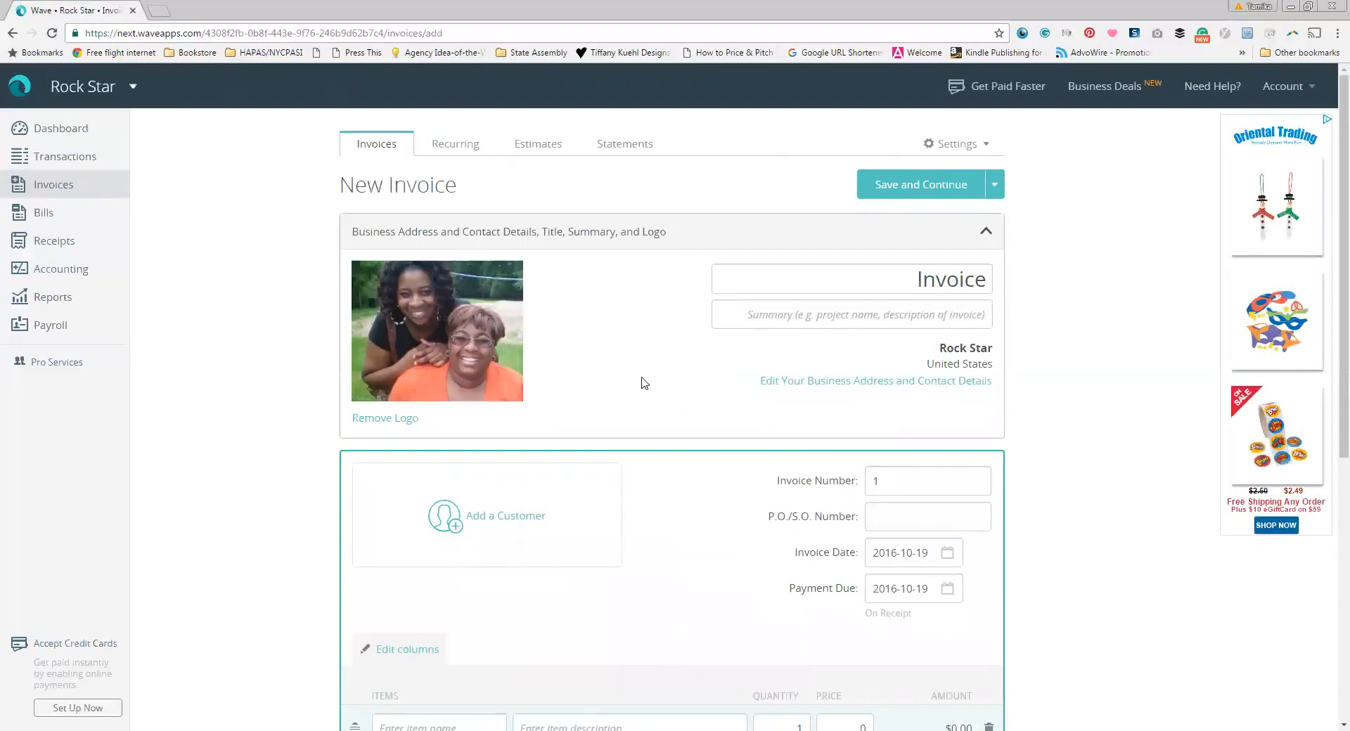
Step: Enter the business's PO box address line, city and ZIP code in the contact details editor
scroll(1083, 365, "down", 1)
scroll(1083, 365, "down", 3)
scroll(1083, 366, "up", 1)
left_click(912, 243)
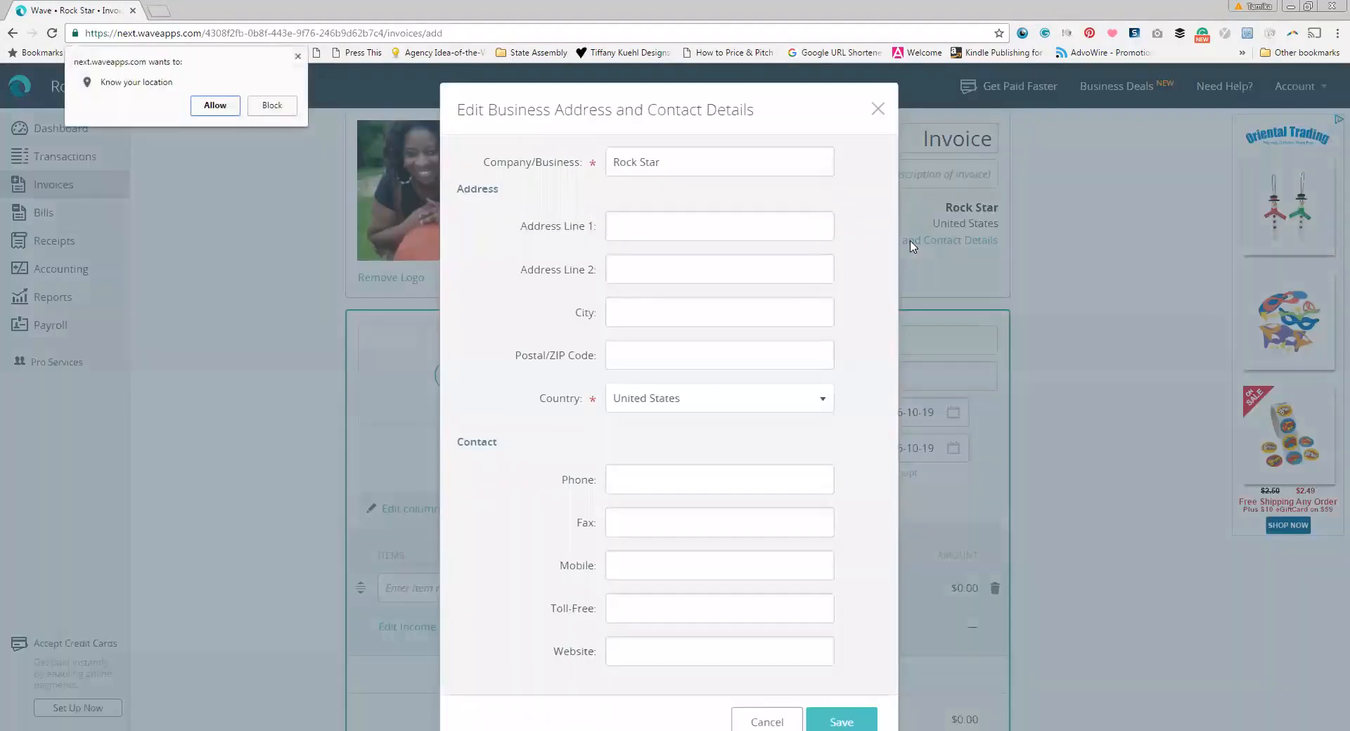
left_click(640, 226)
type("342 E")
key("BackSpace")
key("BackSpace")
key("BackSpace")
key("BackSpace")
key("BackSpace")
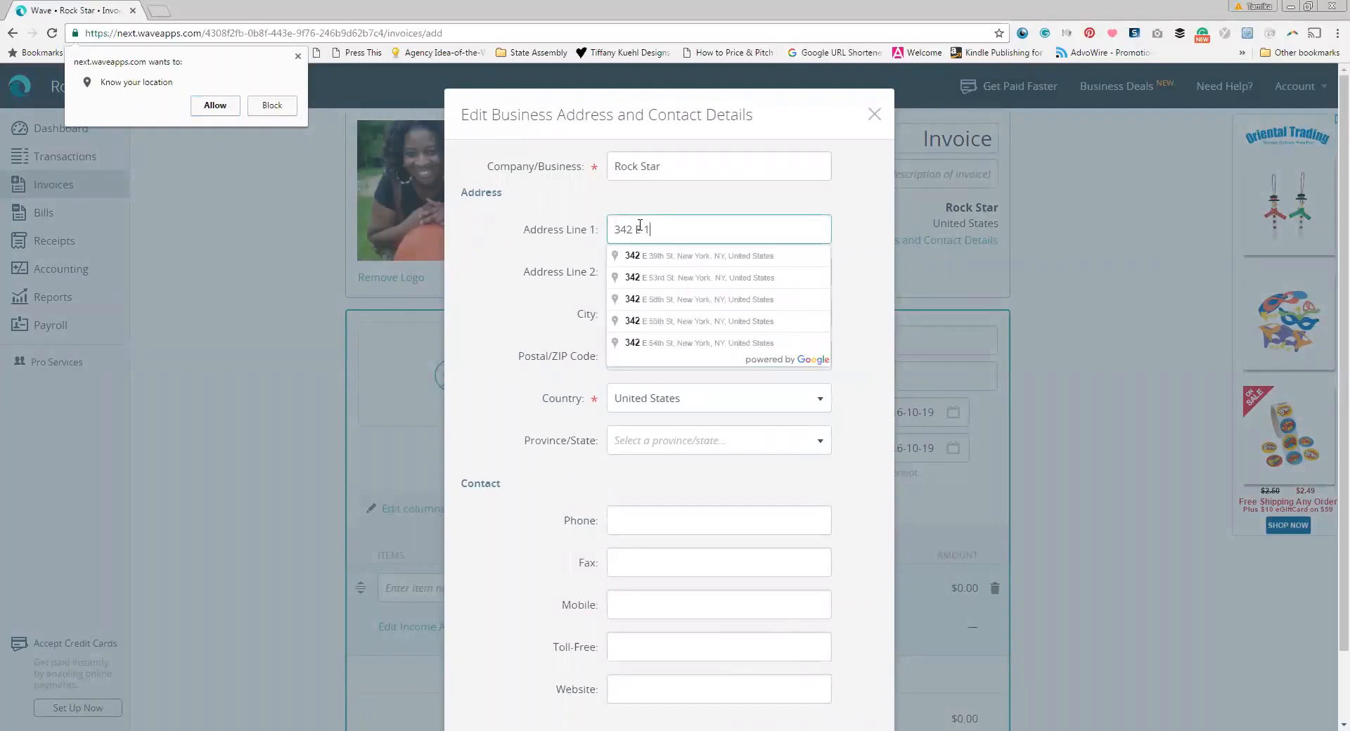
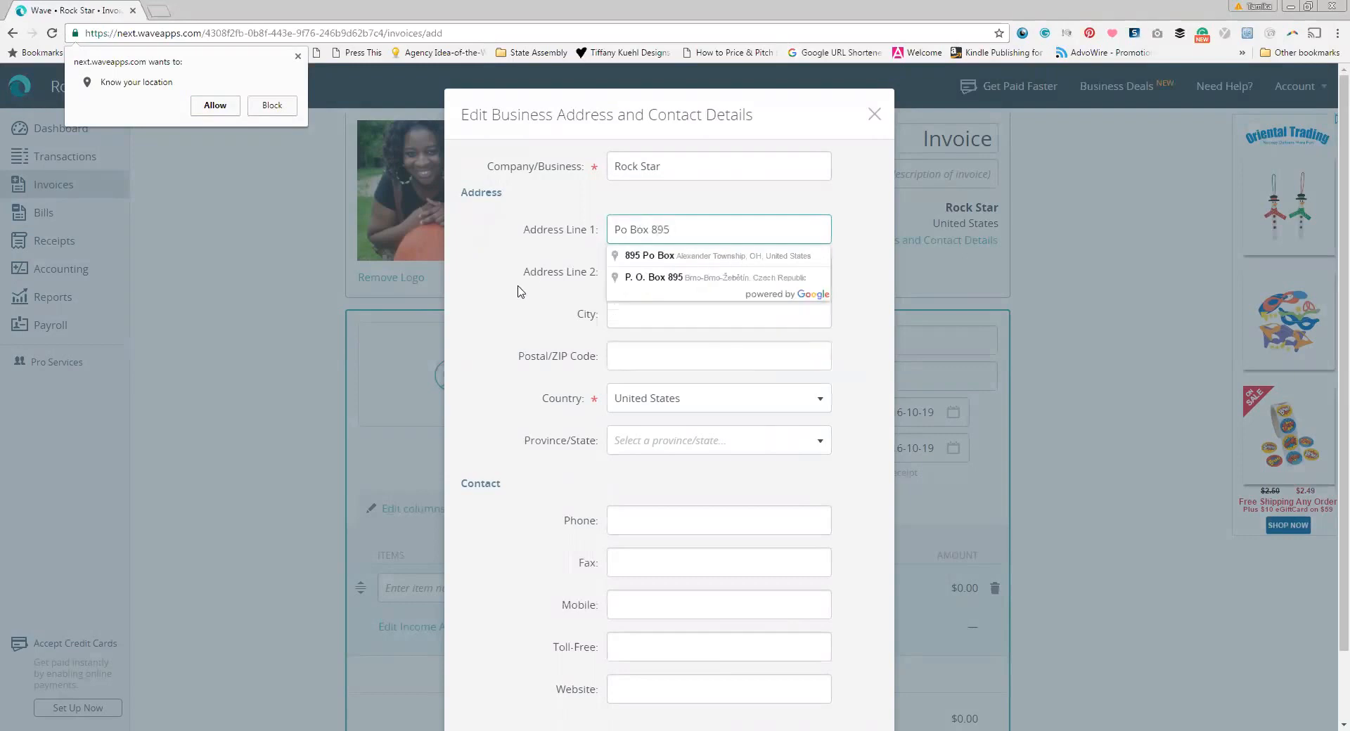
left_click(520, 291)
left_click(678, 301)
type("New York")
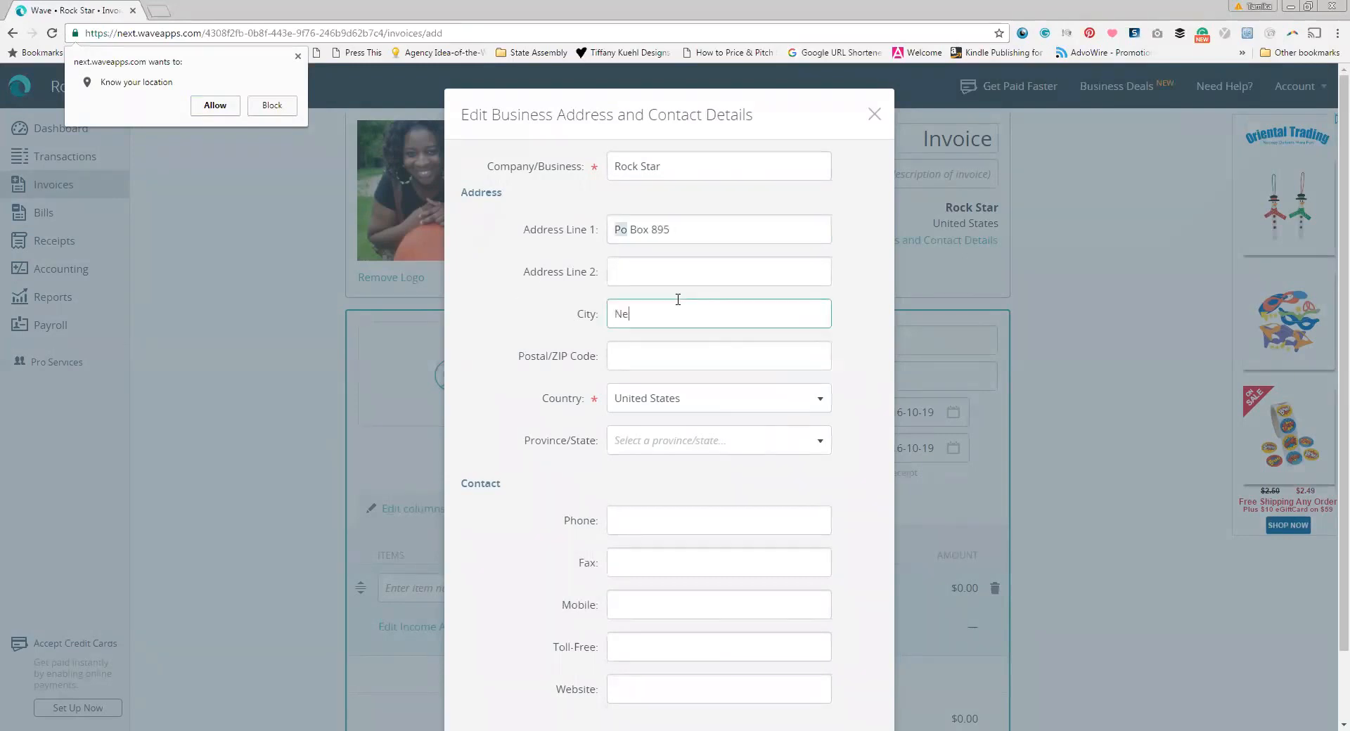
key("Tab")
type("10035")
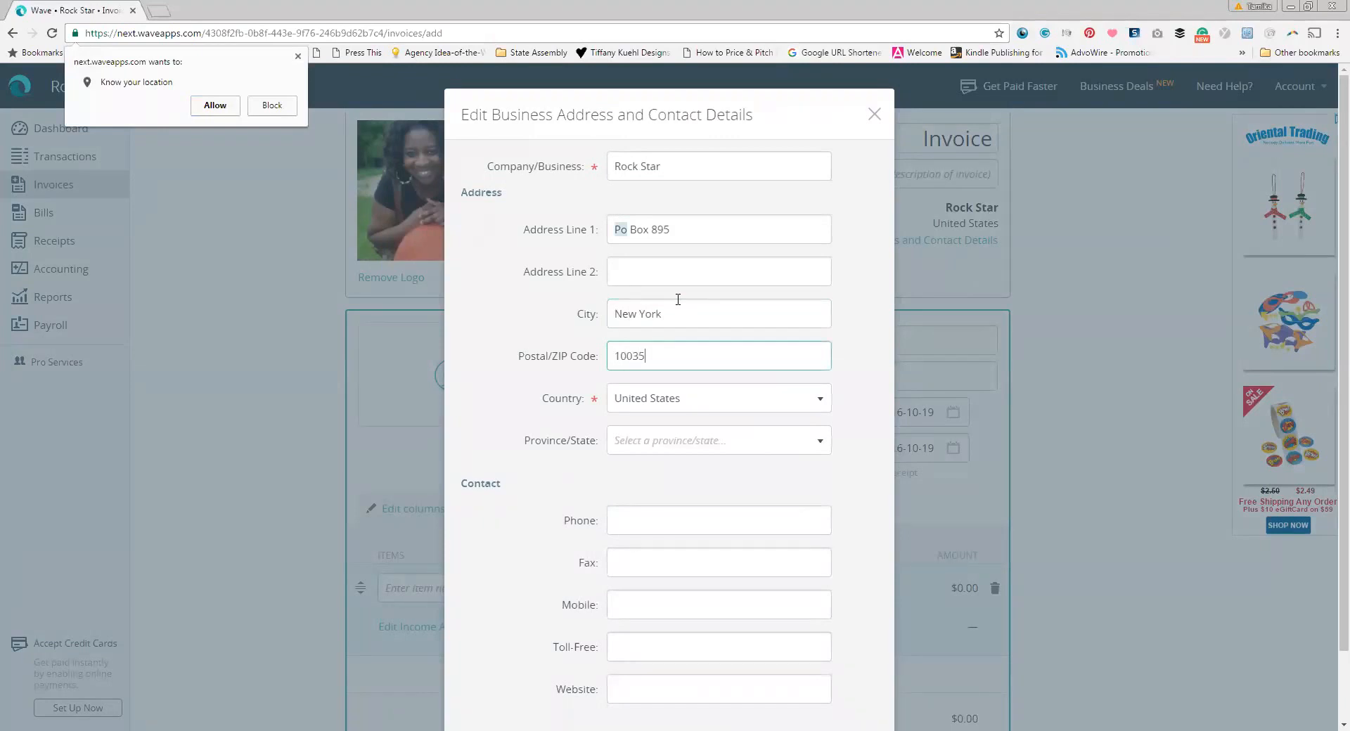
Step: Choose New York as the state, add the business phone number and website, and save
left_click(679, 440)
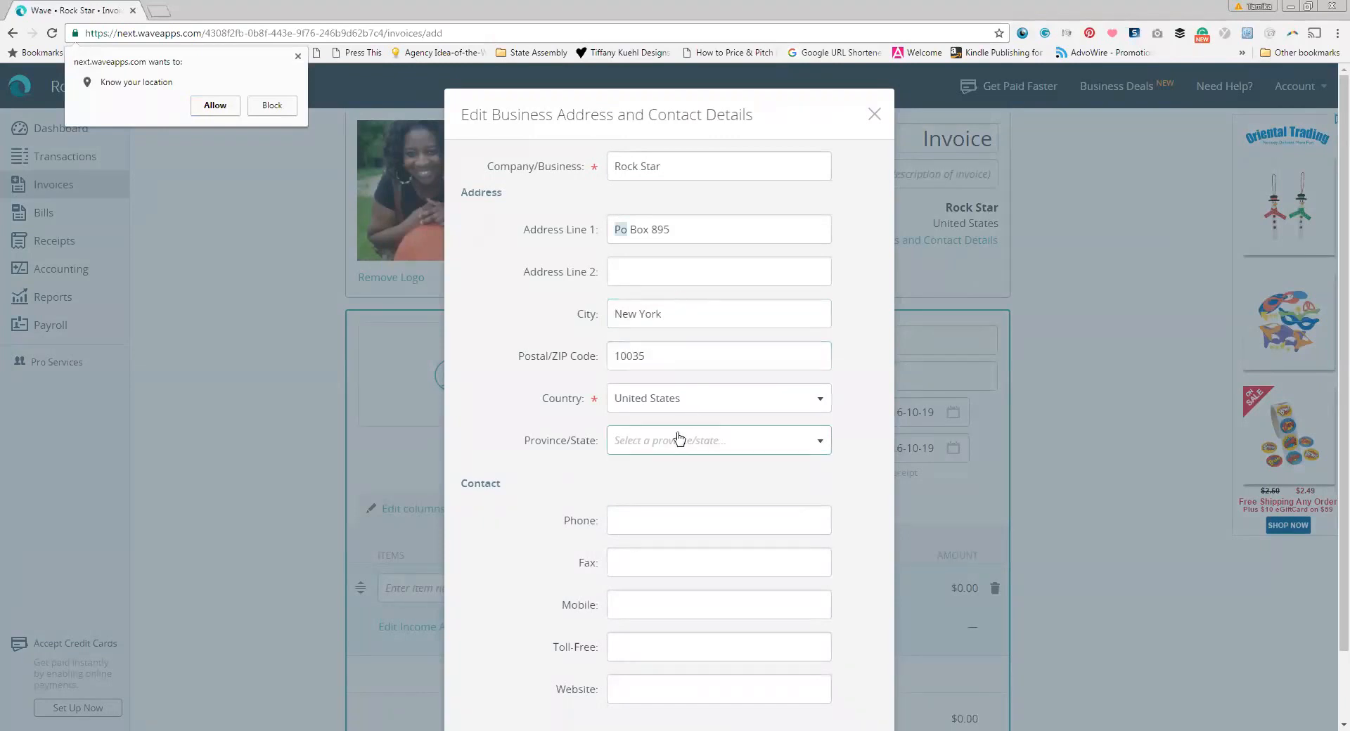
scroll(678, 563, "down", 2)
scroll(677, 584, "down", 7)
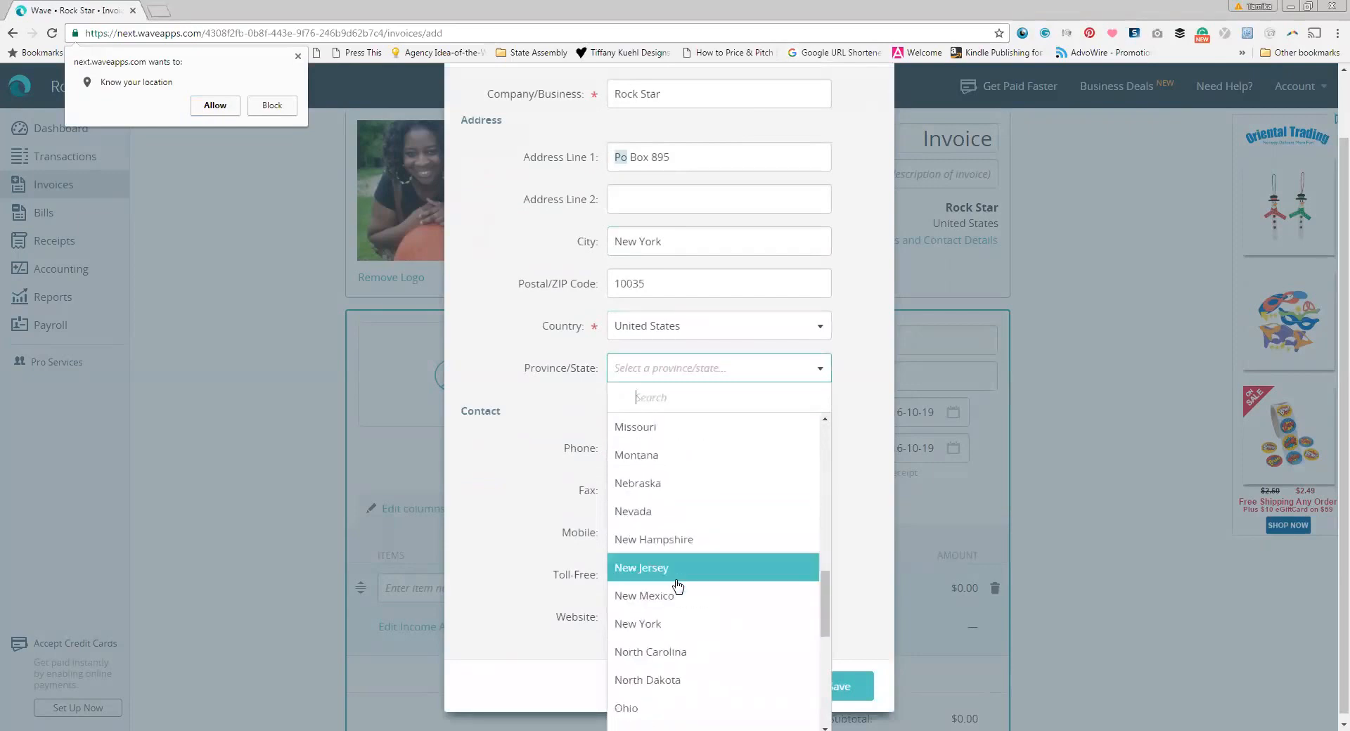
left_click(662, 622)
left_click(634, 442)
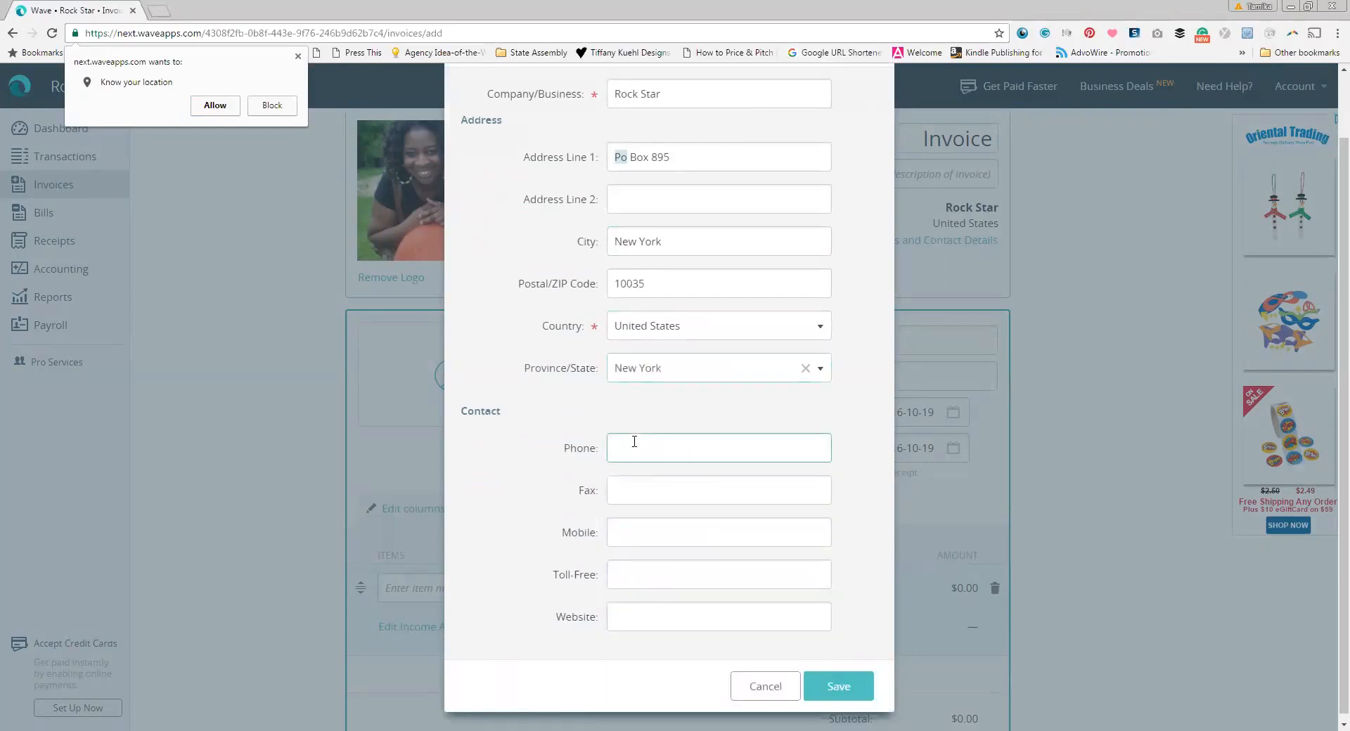
left_click(638, 638)
type("wwwreastharlemtax.com")
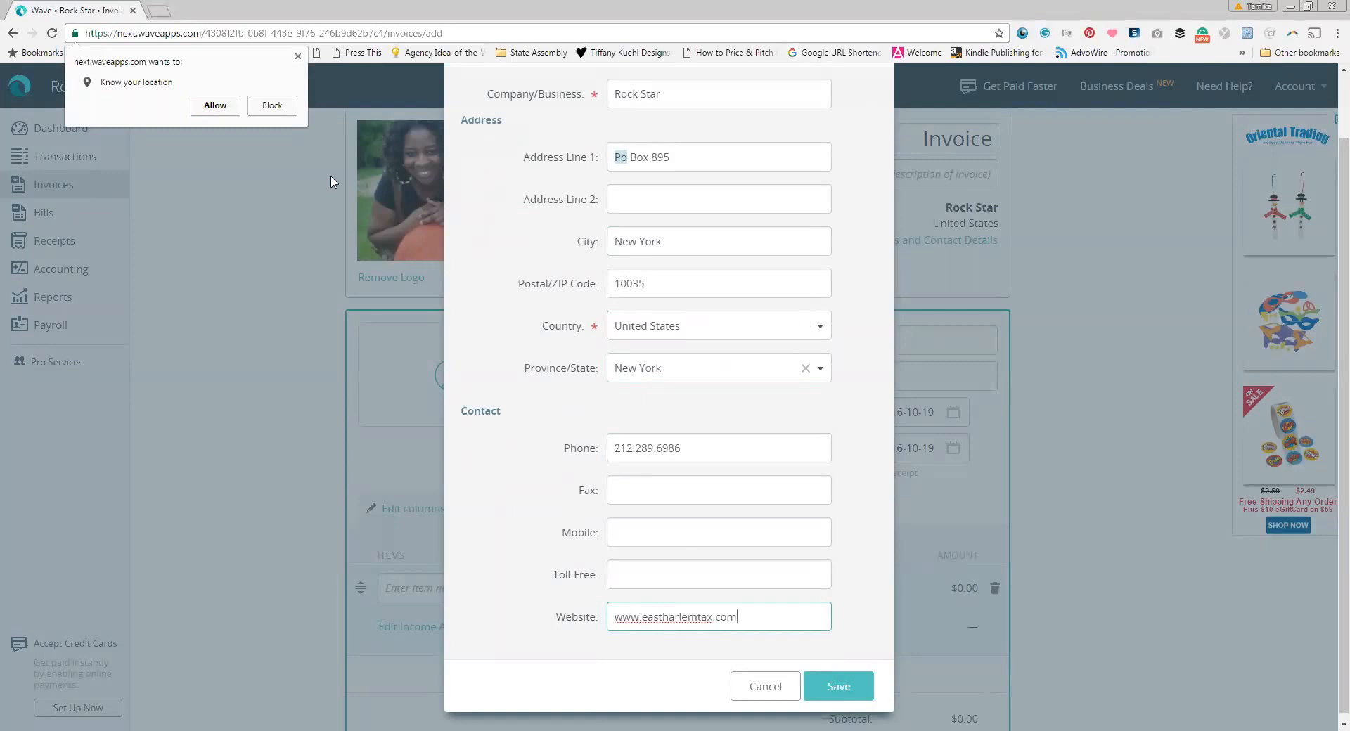
left_click(271, 105)
left_click(860, 687)
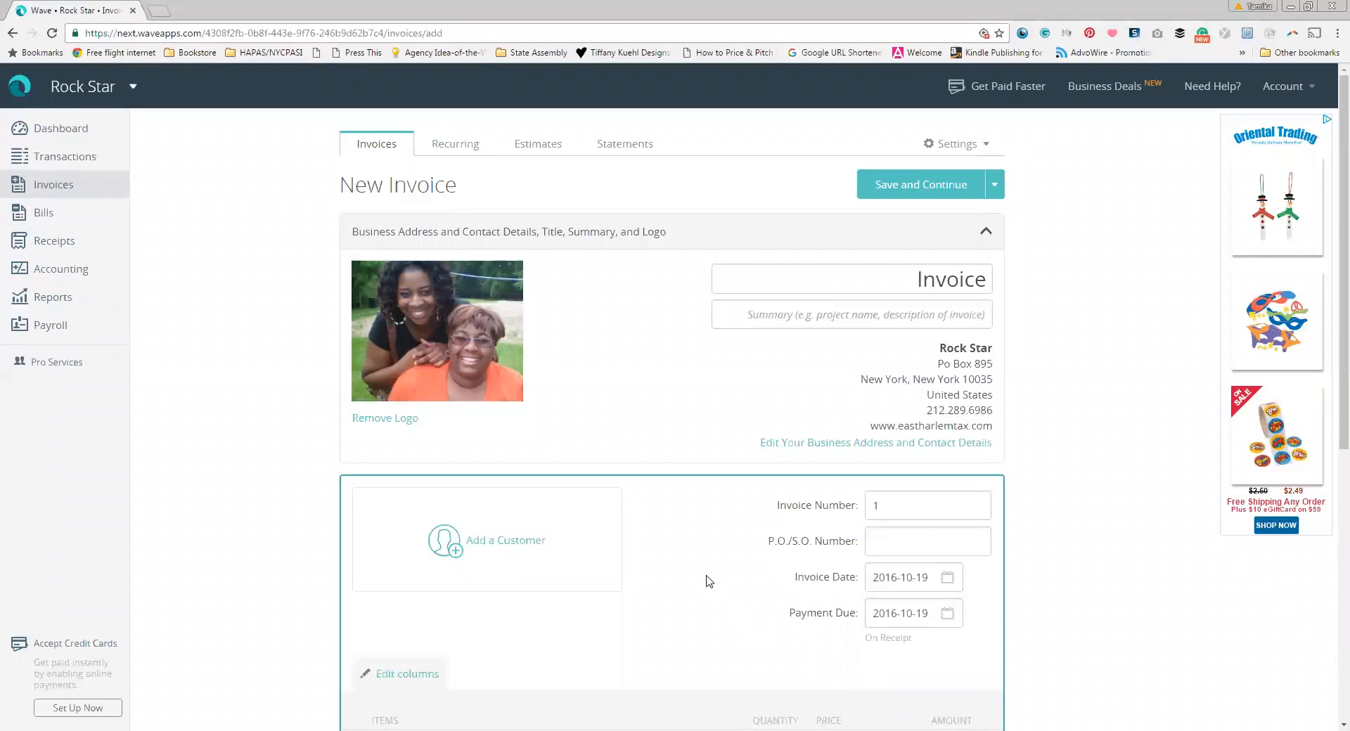
Step: Add a new customer with the customer's name and e-mail address and save them
scroll(708, 581, "down", 2)
left_click(459, 393)
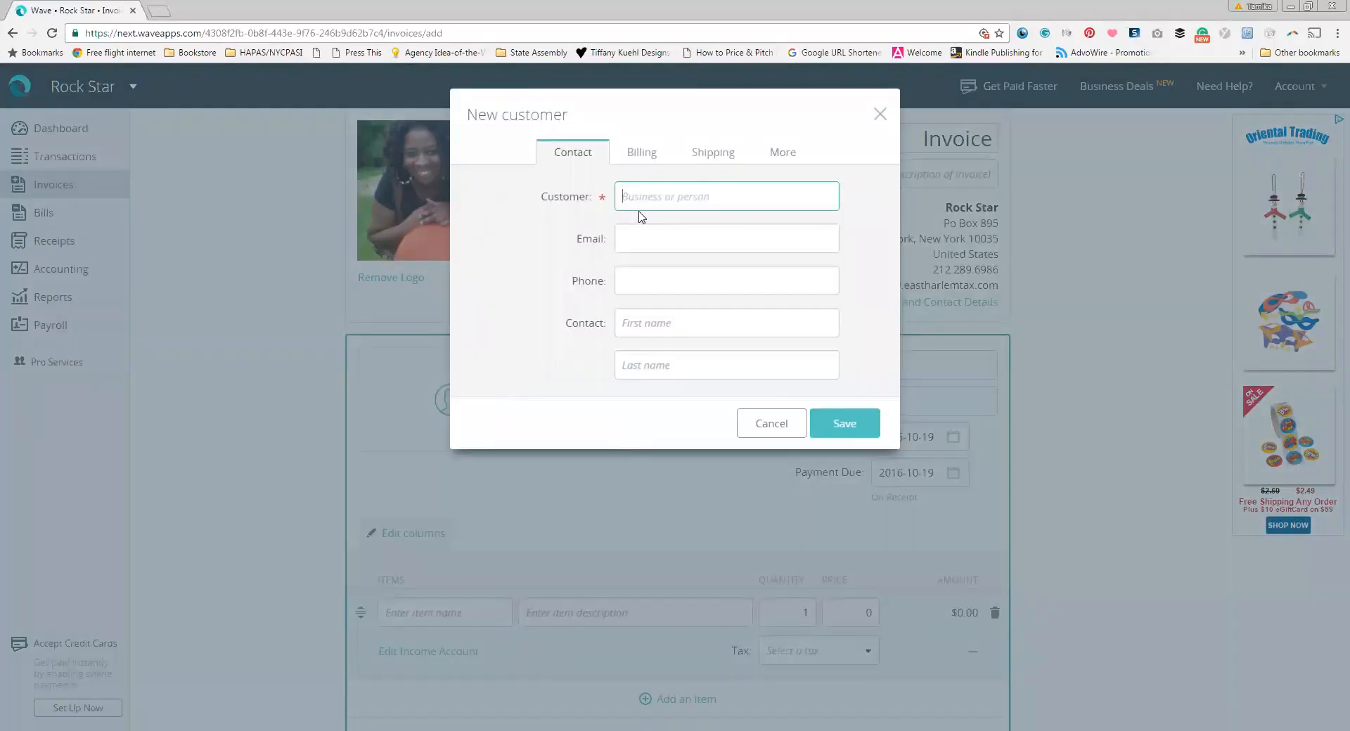
type("James")
key("Tab")
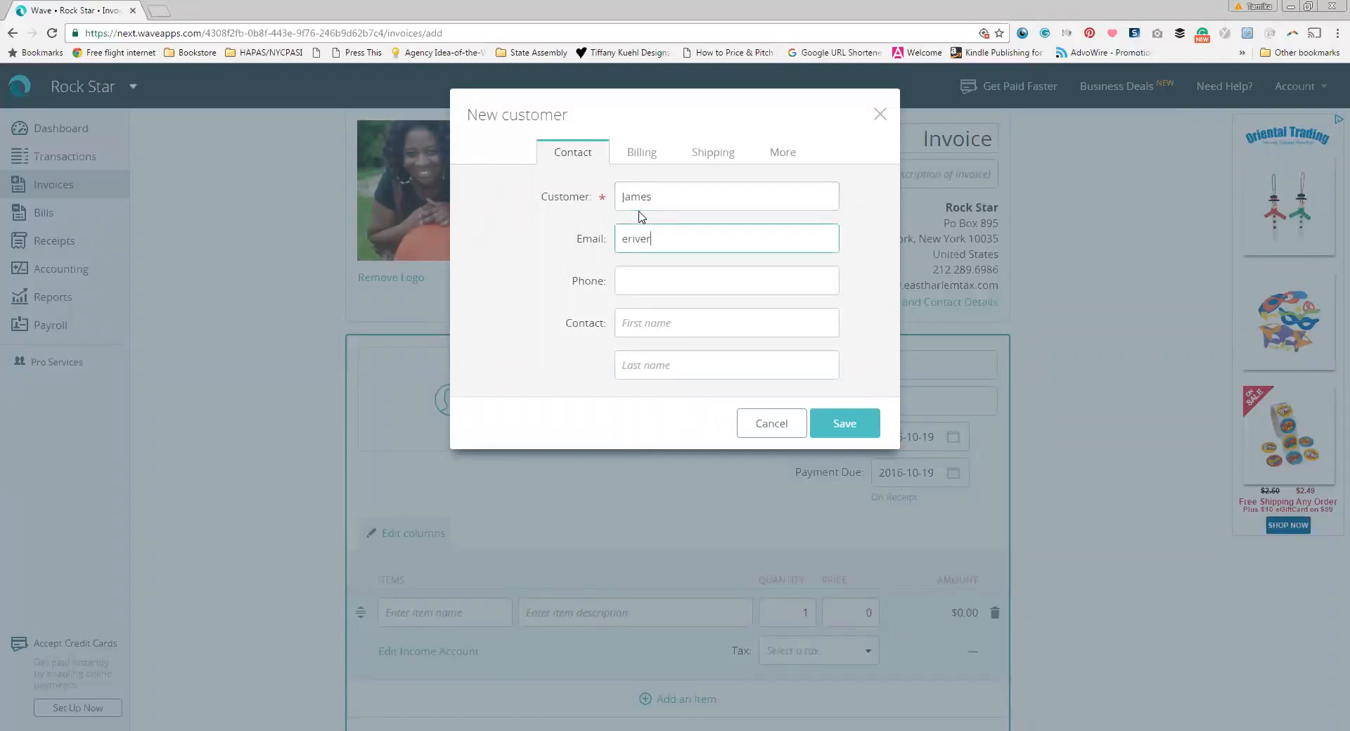
left_click(839, 421)
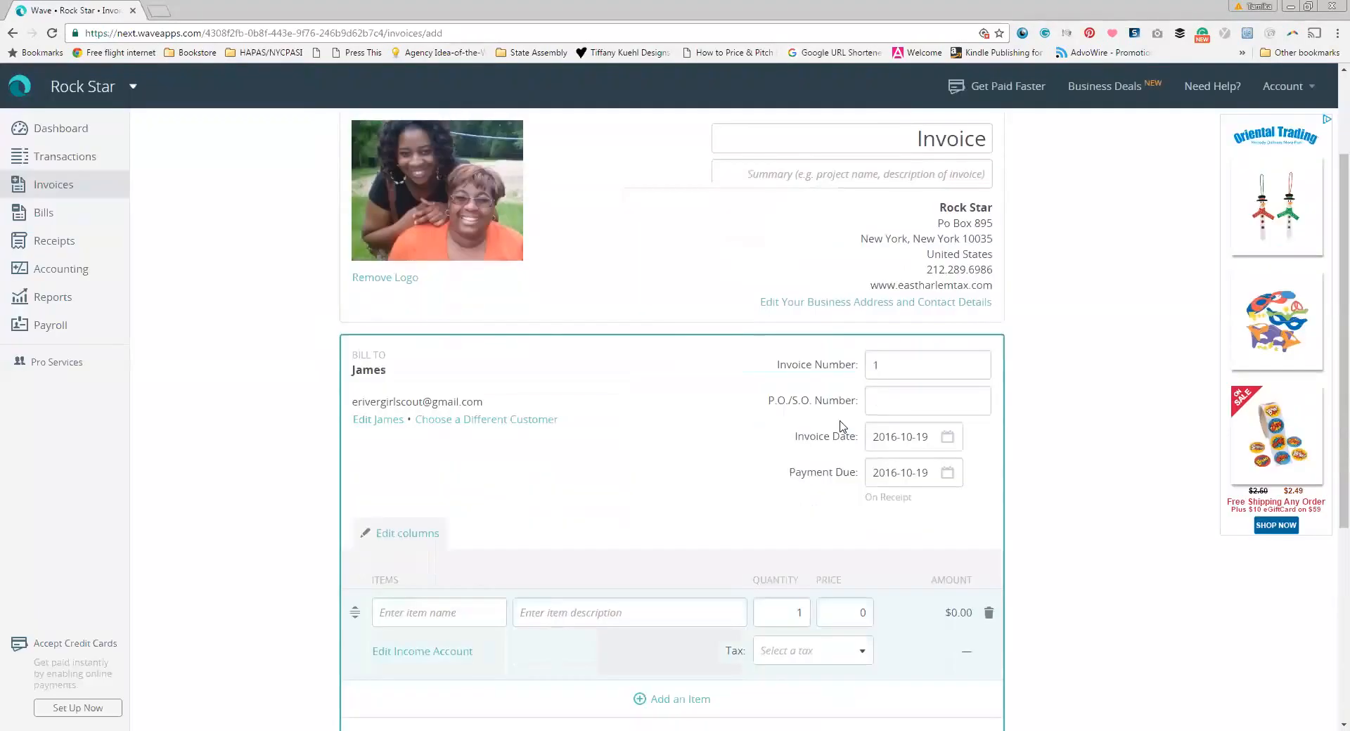
Step: Add line item 'Tax' described 'Preparation' at 250, with note 'Thank you so much for your business!'
scroll(588, 382, "down", 4)
left_click(424, 333)
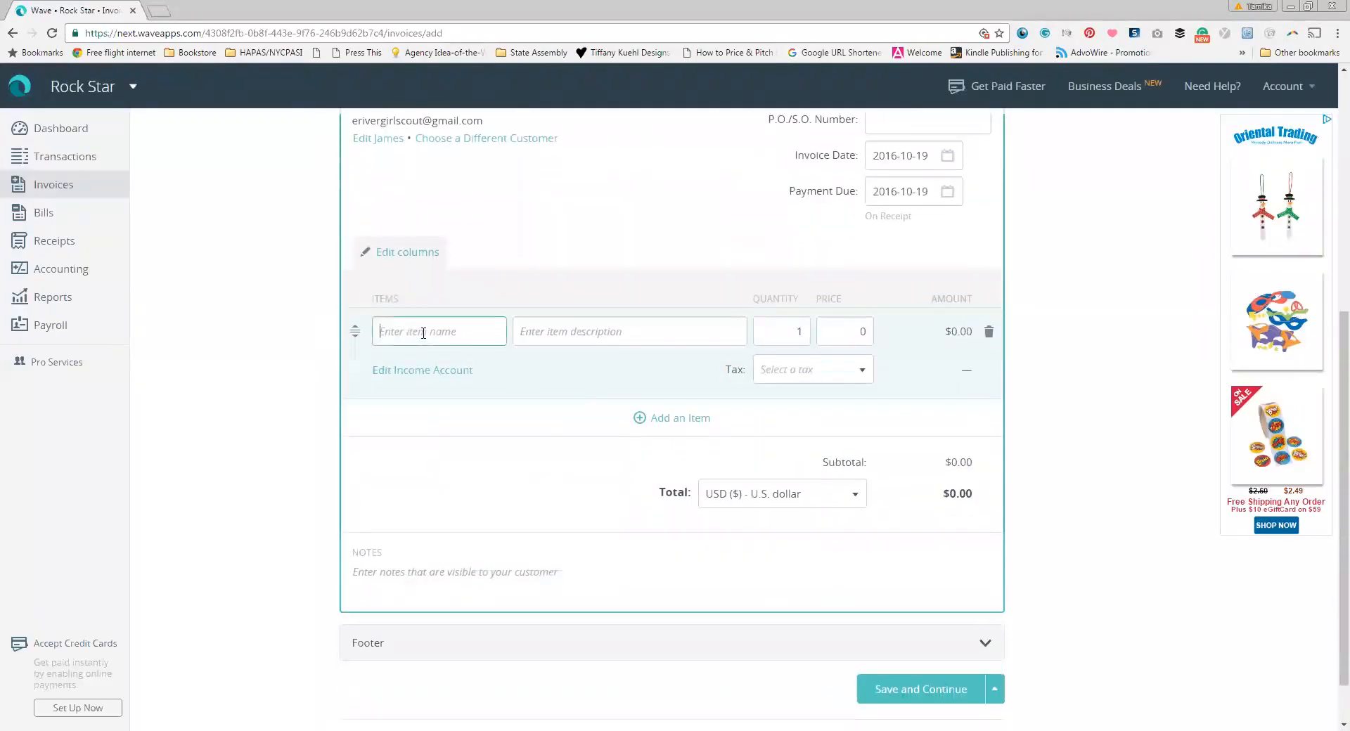
type("Tax")
key("Tab")
type("Preap")
key("BackSpace")
type("paration")
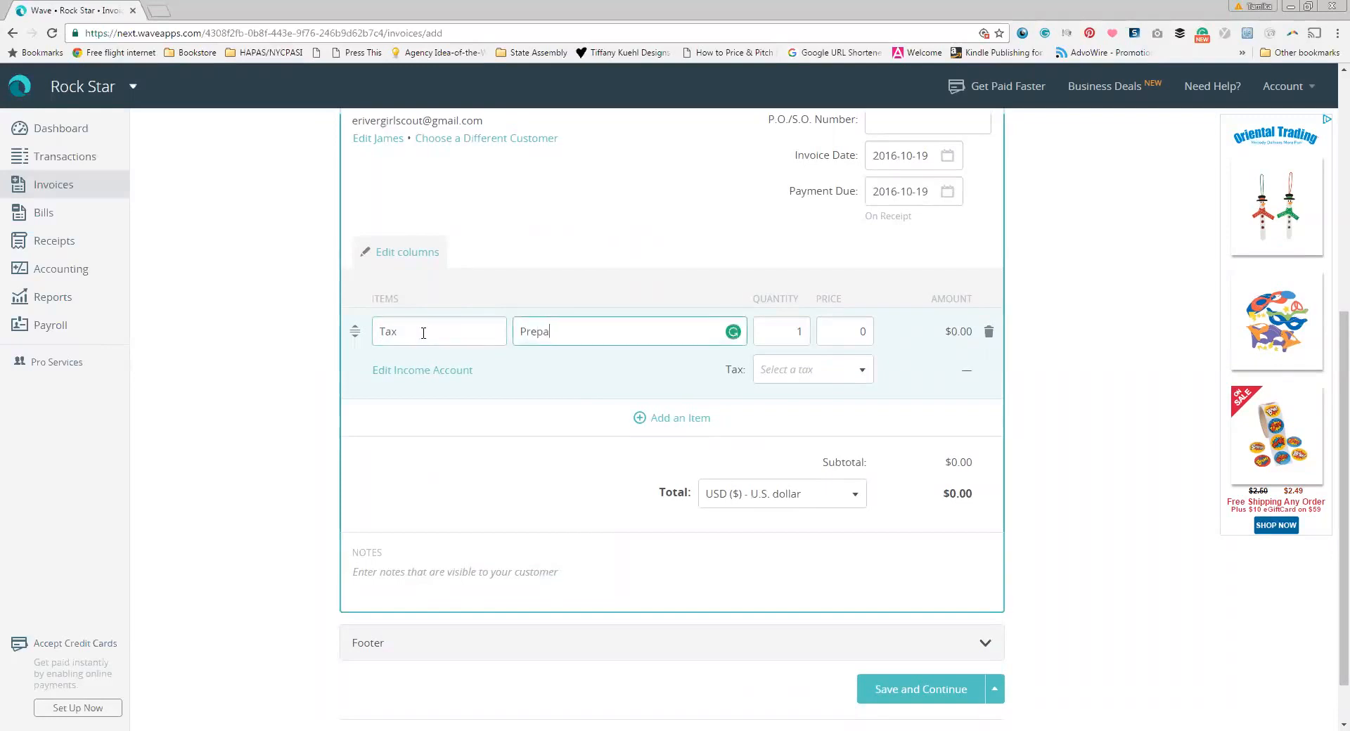
key("Tab")
key("Tab")
type("250")
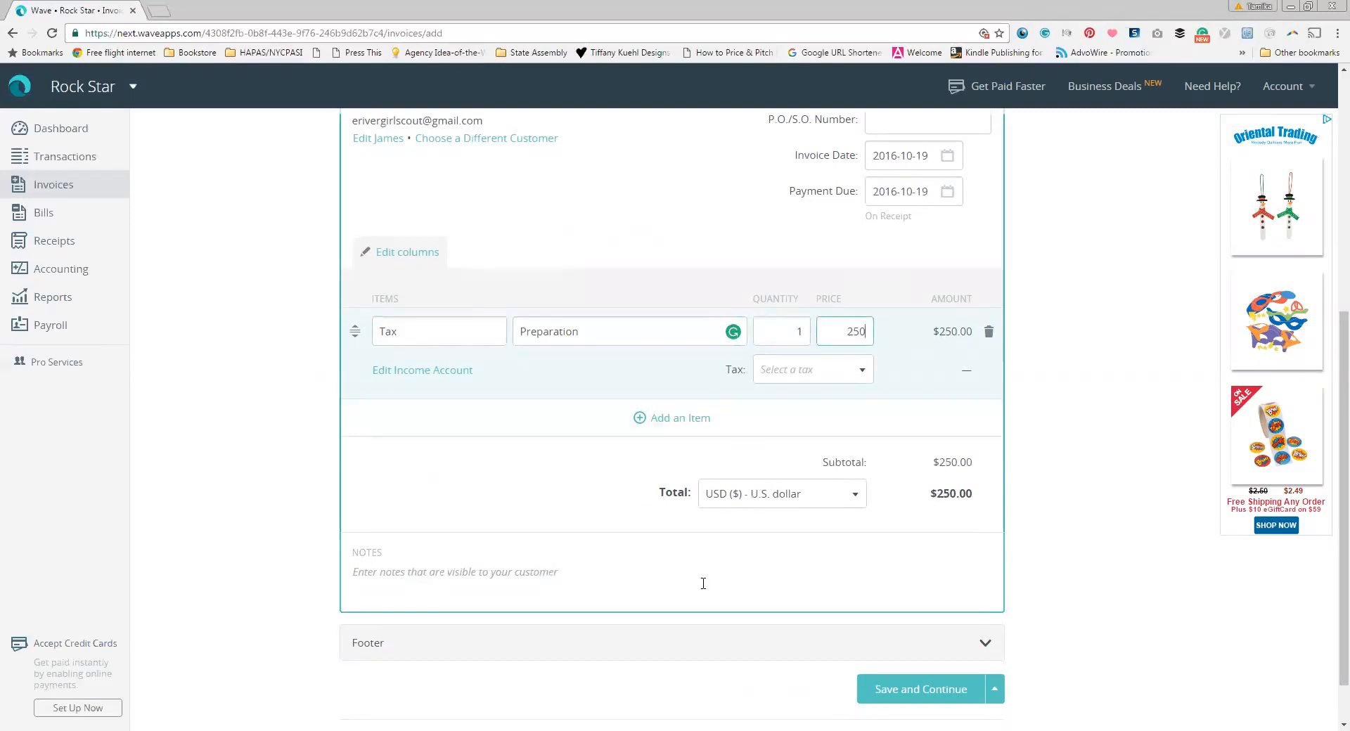
left_click(541, 573)
type("Thank")
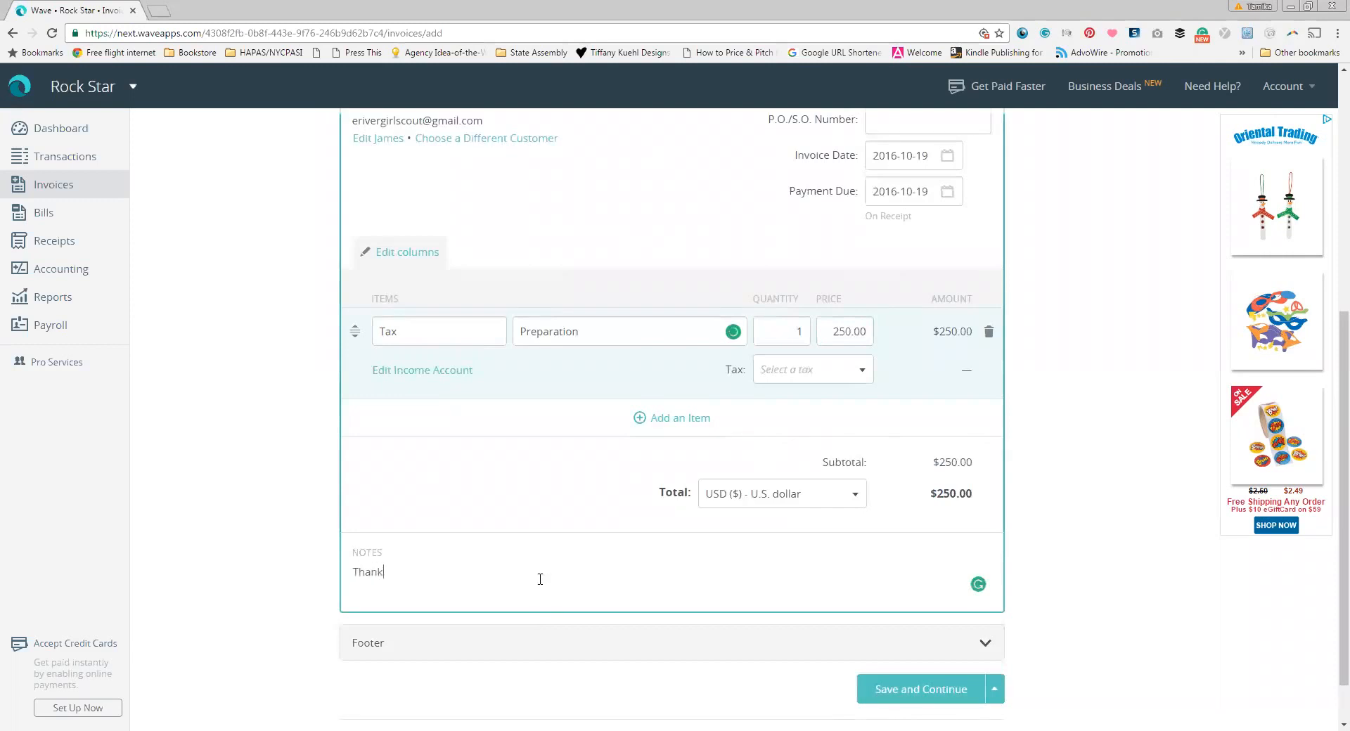
type(" you so much for your business!")
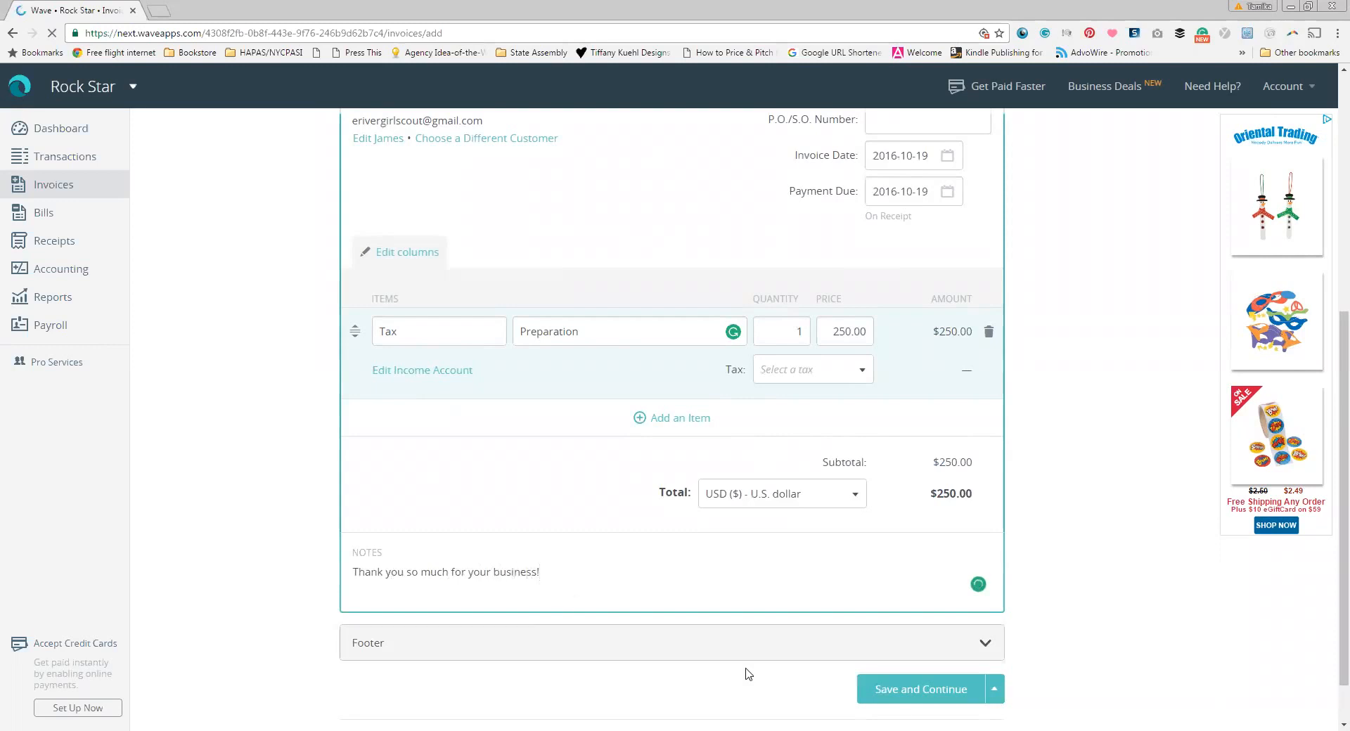
Step: Save the invoice and review the resulting $250.00 draft Invoice #1
left_click(923, 697)
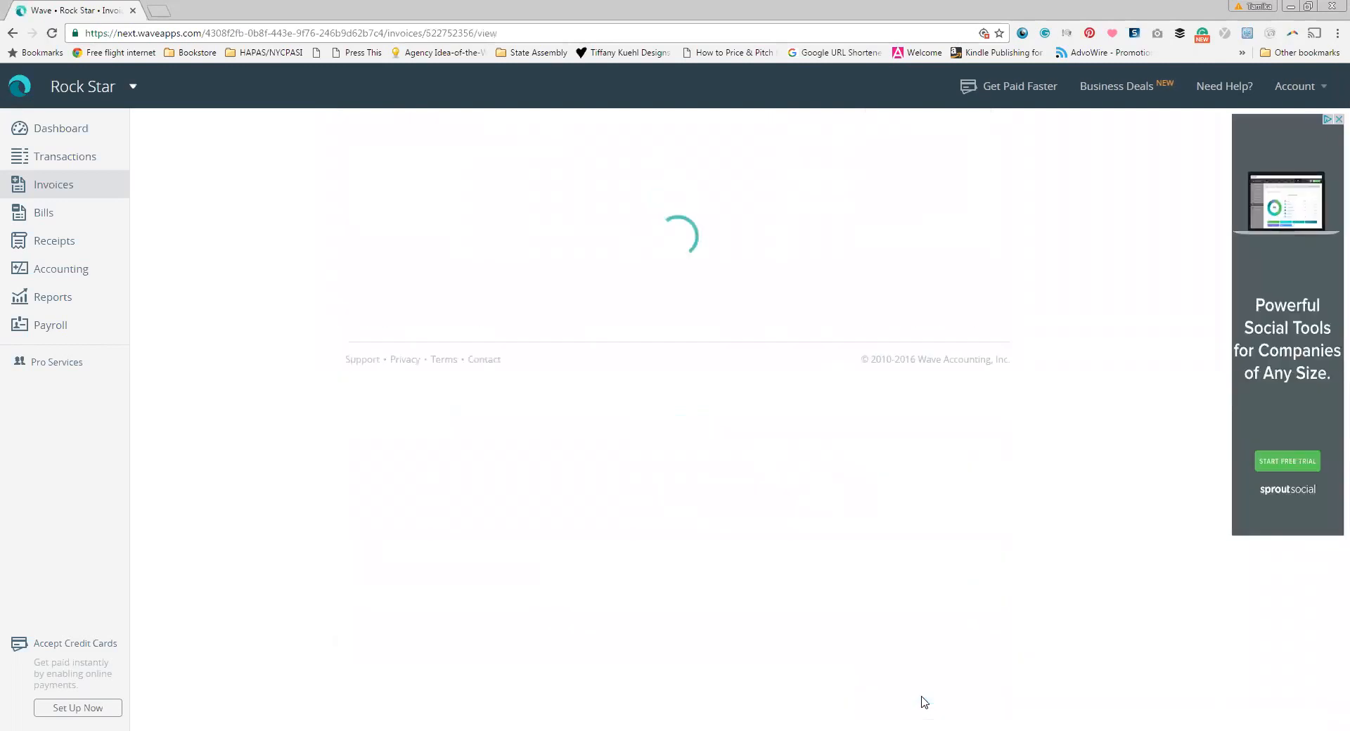
scroll(587, 506, "down", 6)
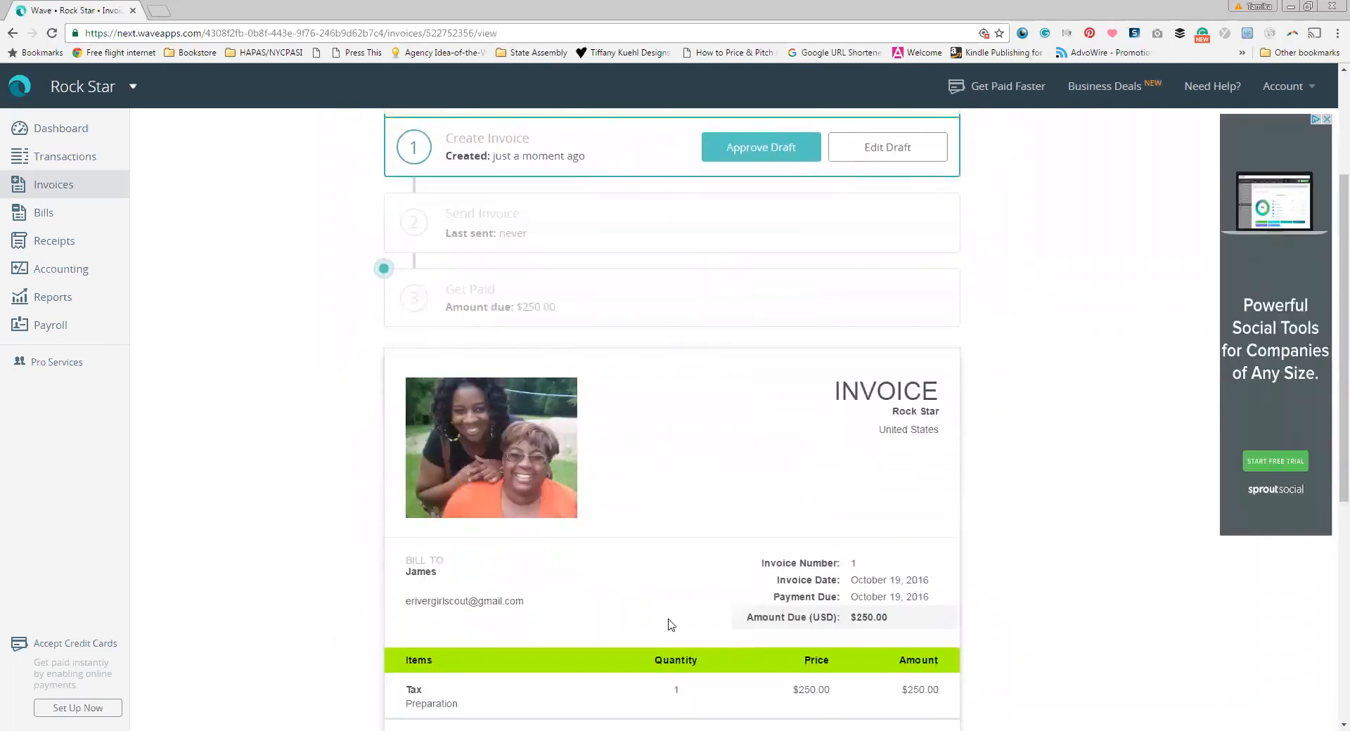
scroll(655, 692, "down", 3)
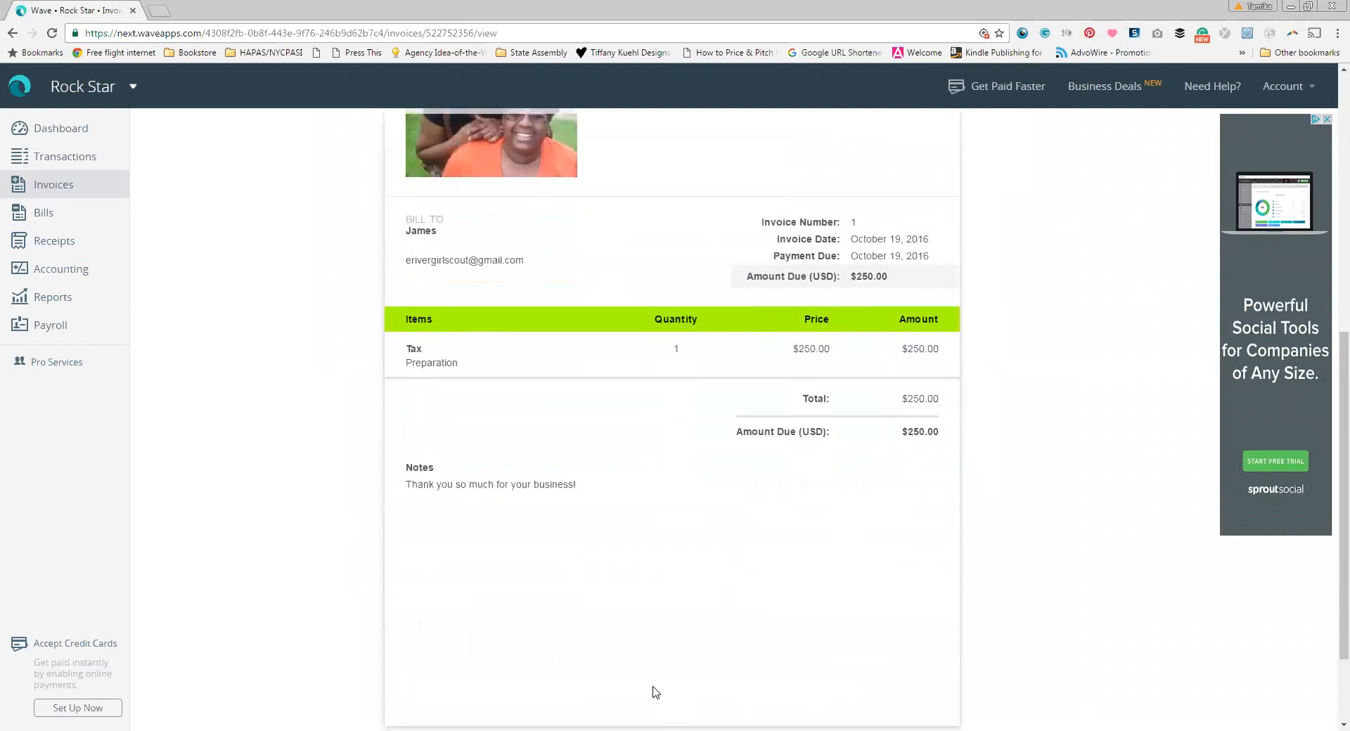
scroll(652, 689, "up", 9)
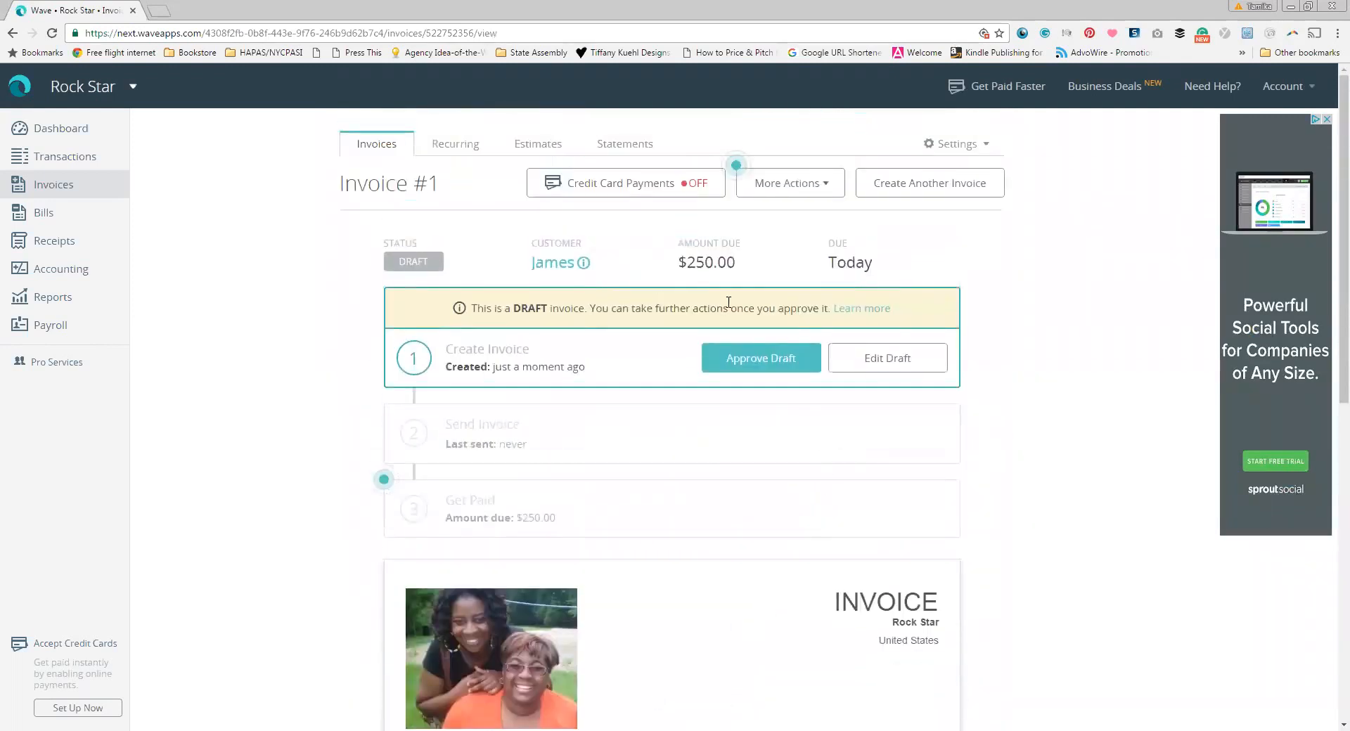
Step: Approve Invoice #1 and e-mail it with a message starting 'Thanks so much for your business.'
left_click(758, 360)
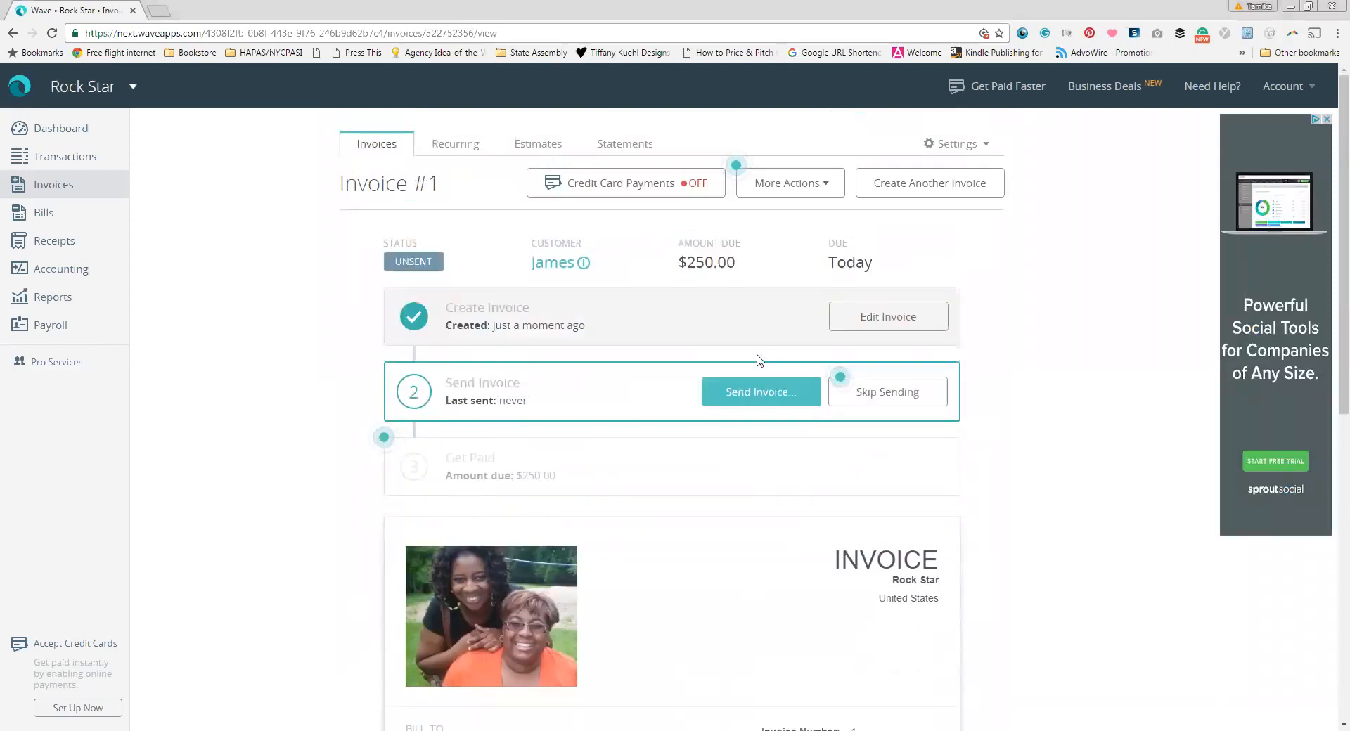
left_click(755, 395)
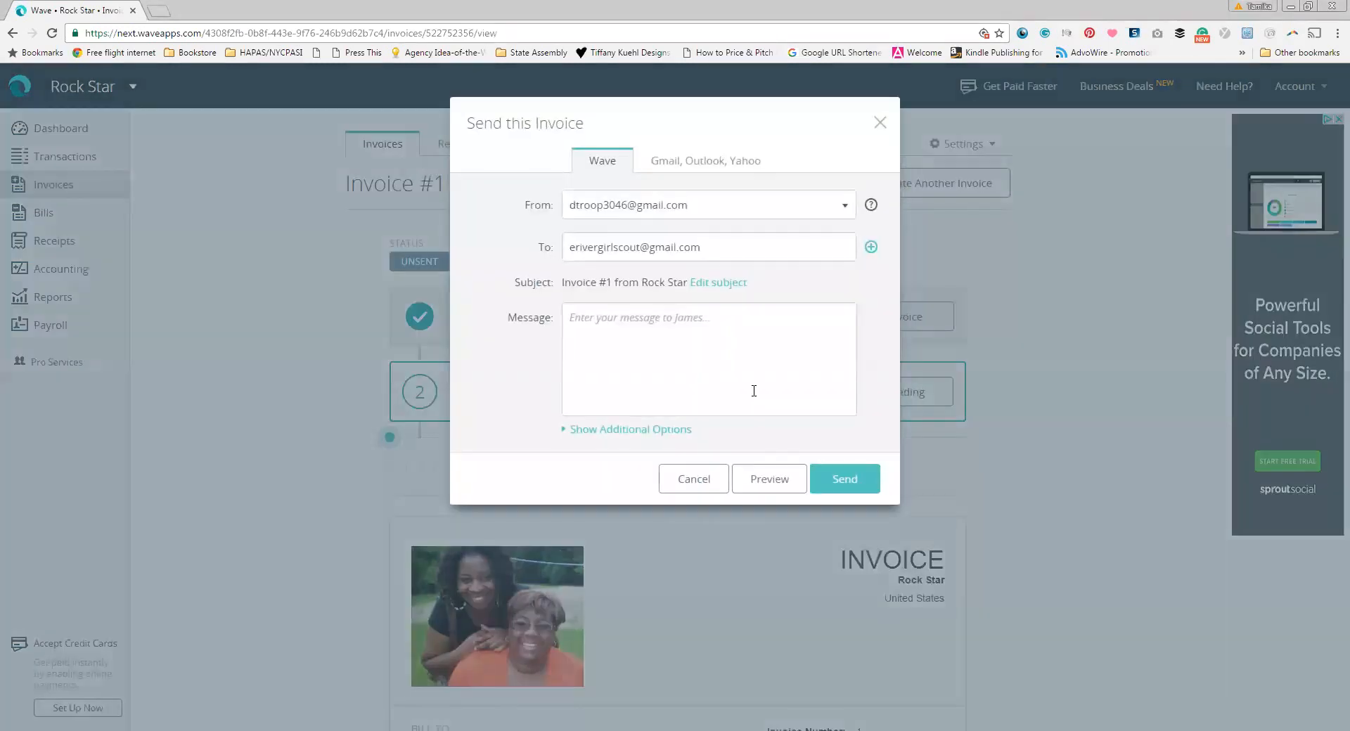
left_click(675, 345)
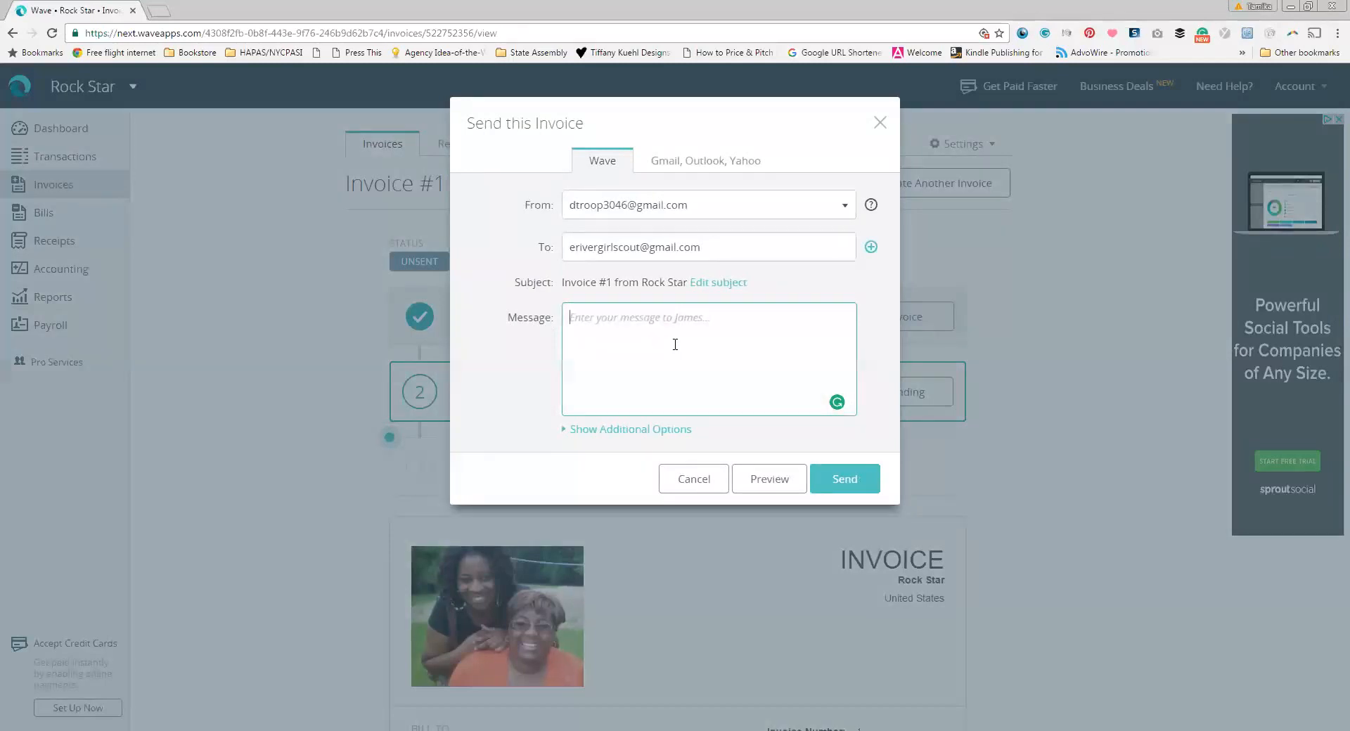
type("Thanks so much ")
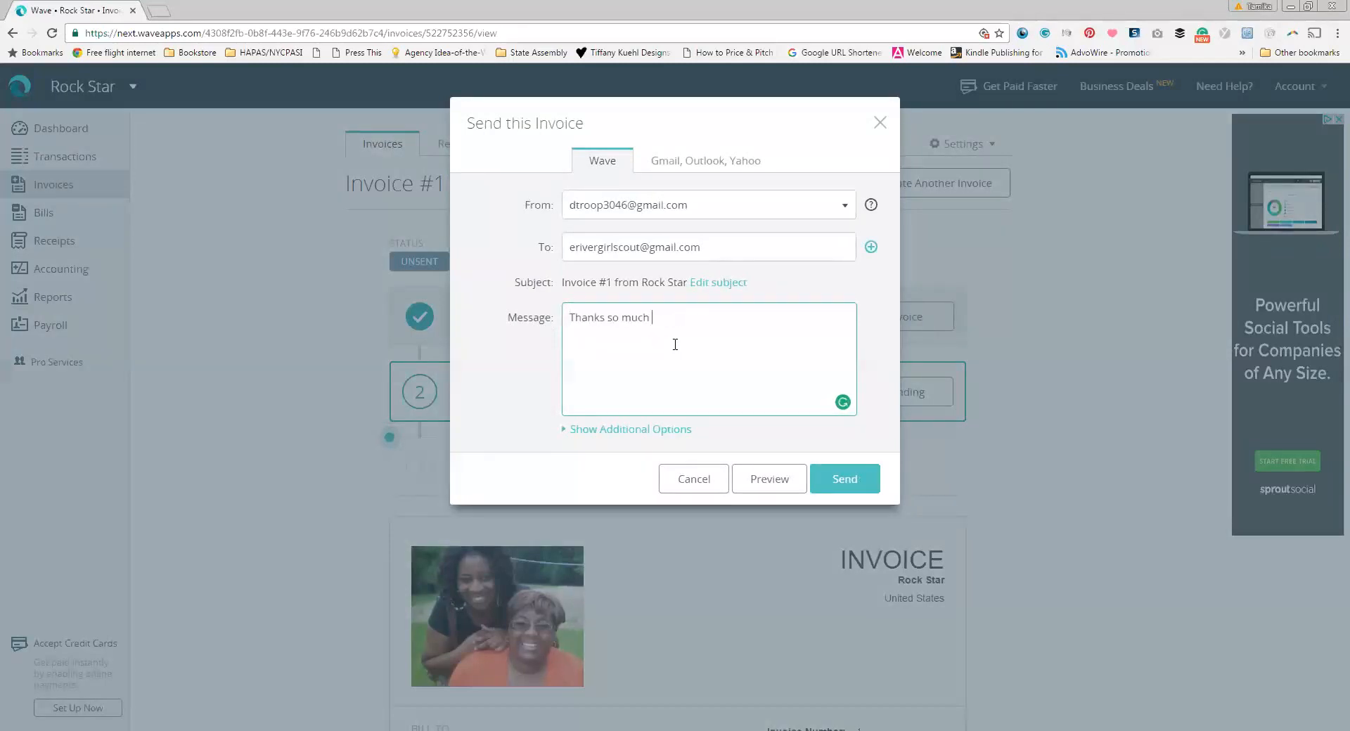
type("for your business. Here's the invoice")
left_click(842, 485)
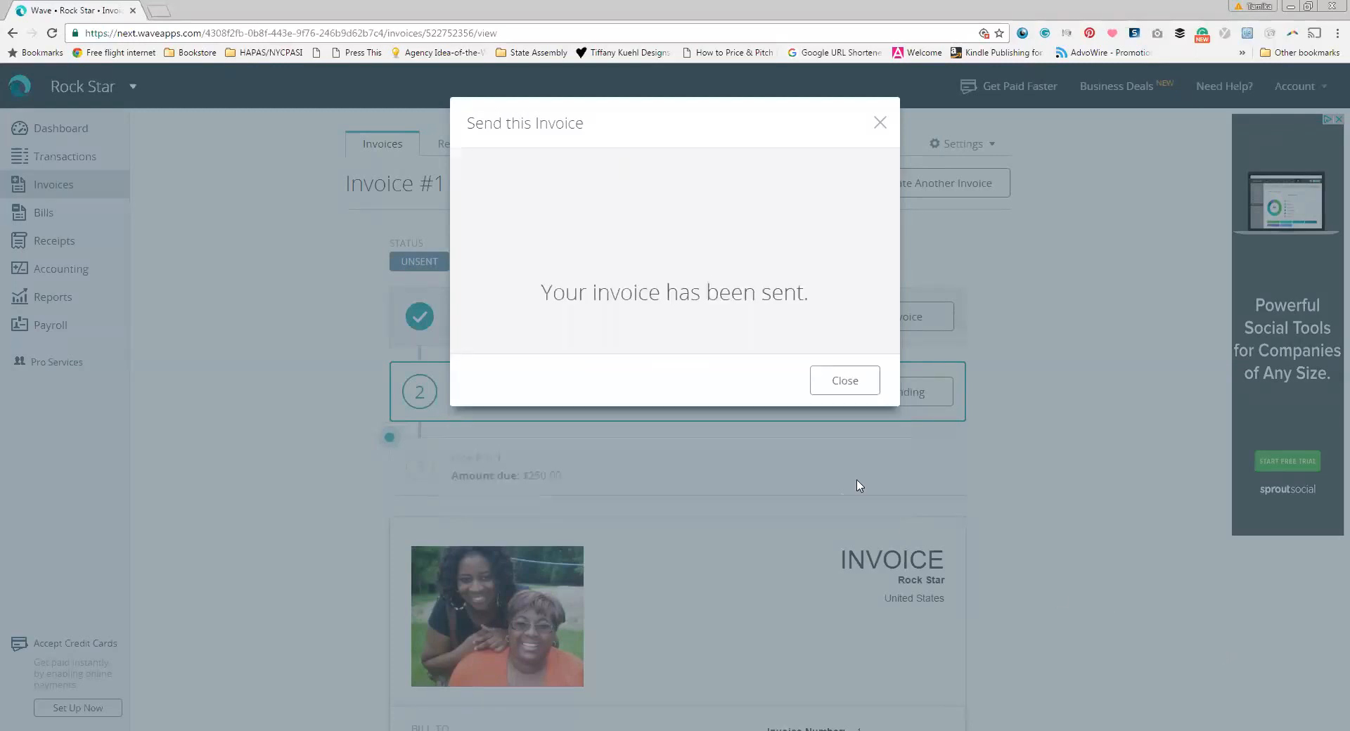
left_click(848, 464)
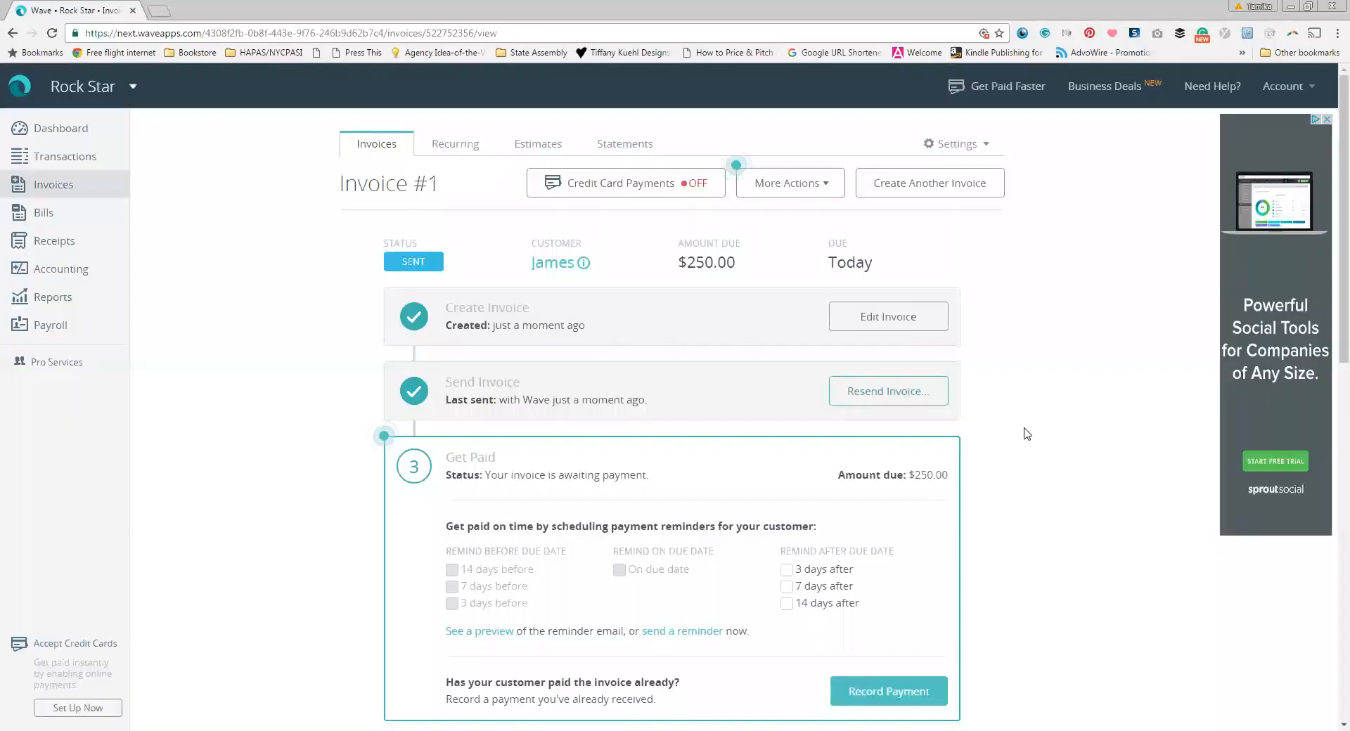
scroll(1026, 434, "down", 2)
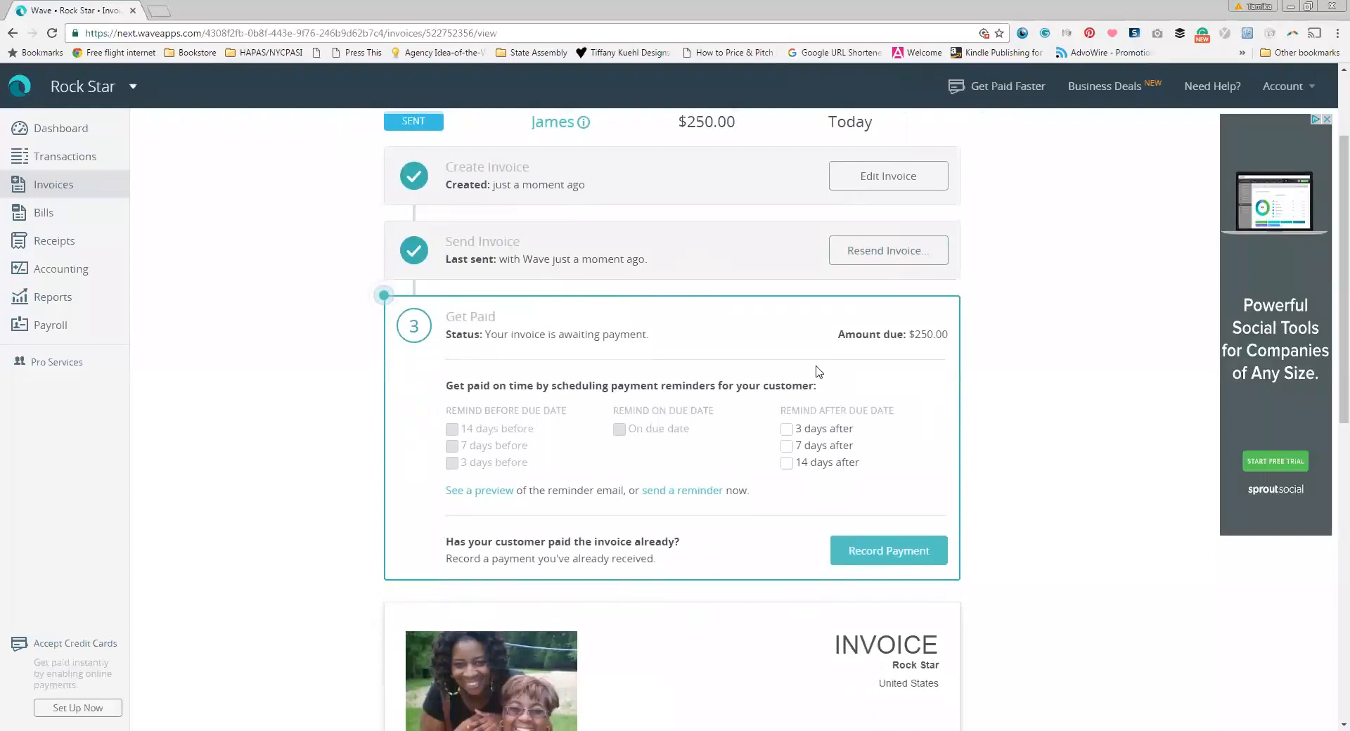
left_click(787, 447)
left_click(786, 430)
scroll(1055, 600, "down", 8)
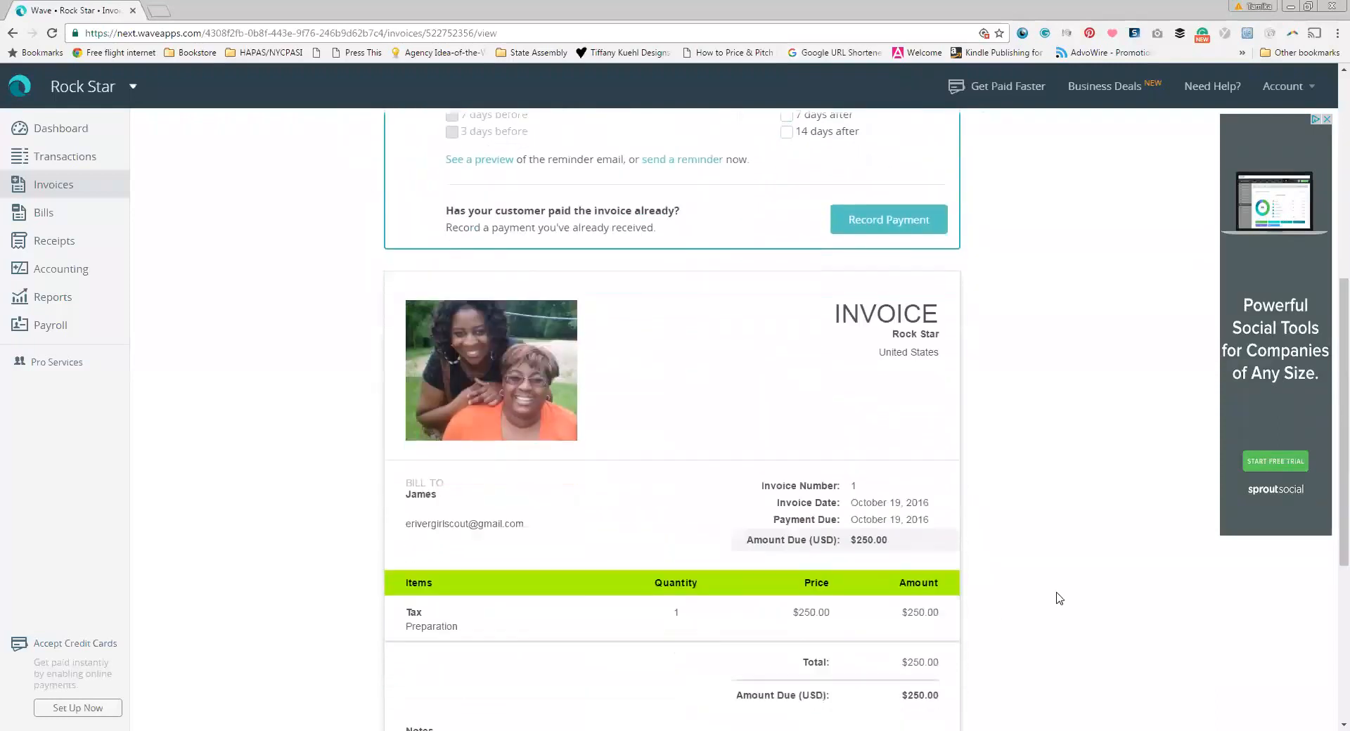
scroll(427, 350, "up", 7)
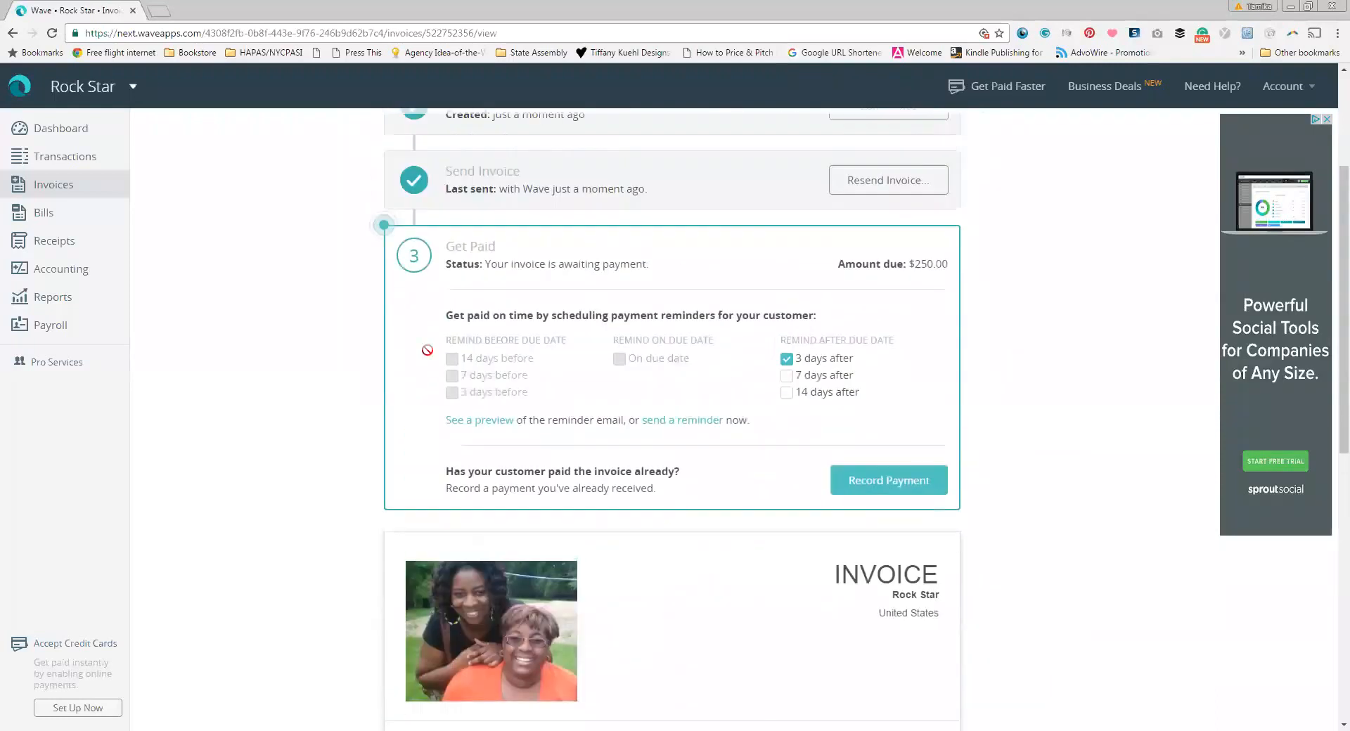
Step: Open the Rock Star dashboard and close the mobile invoicing app promotion
left_click(71, 133)
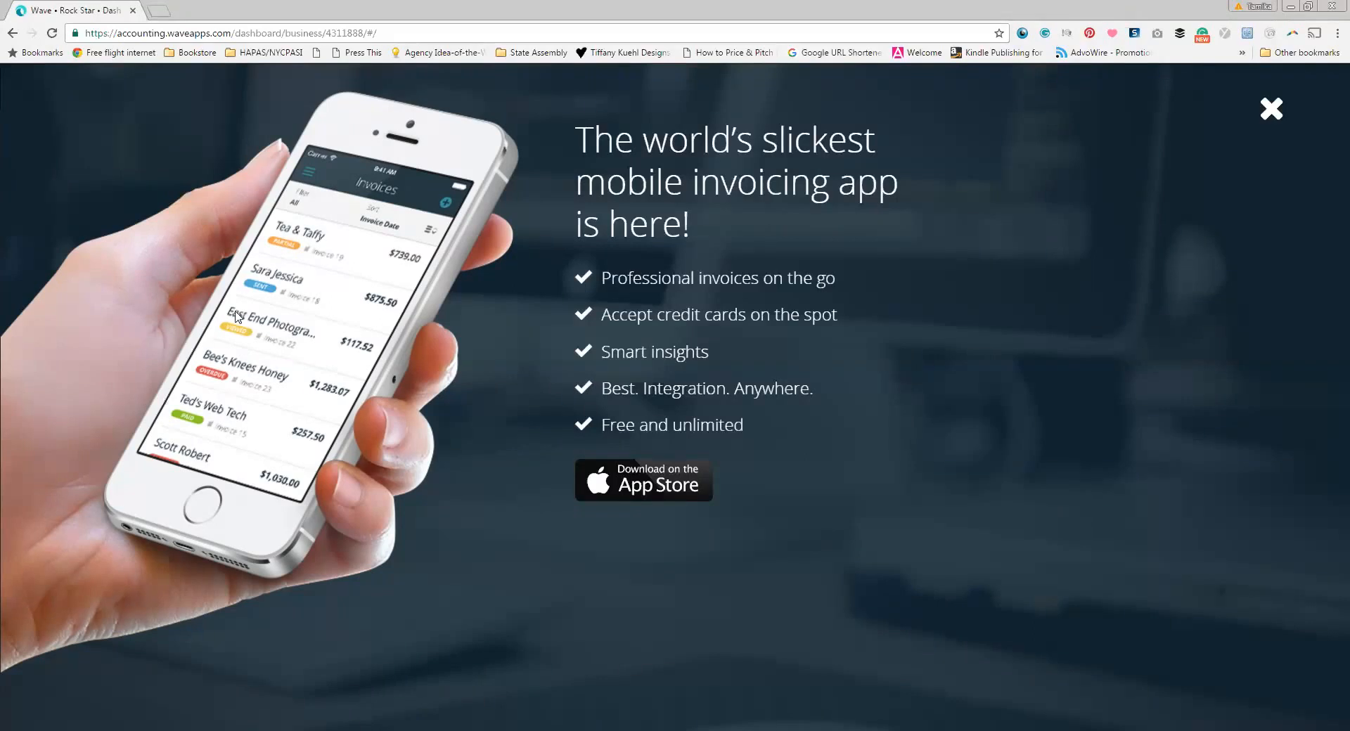
left_click(49, 33)
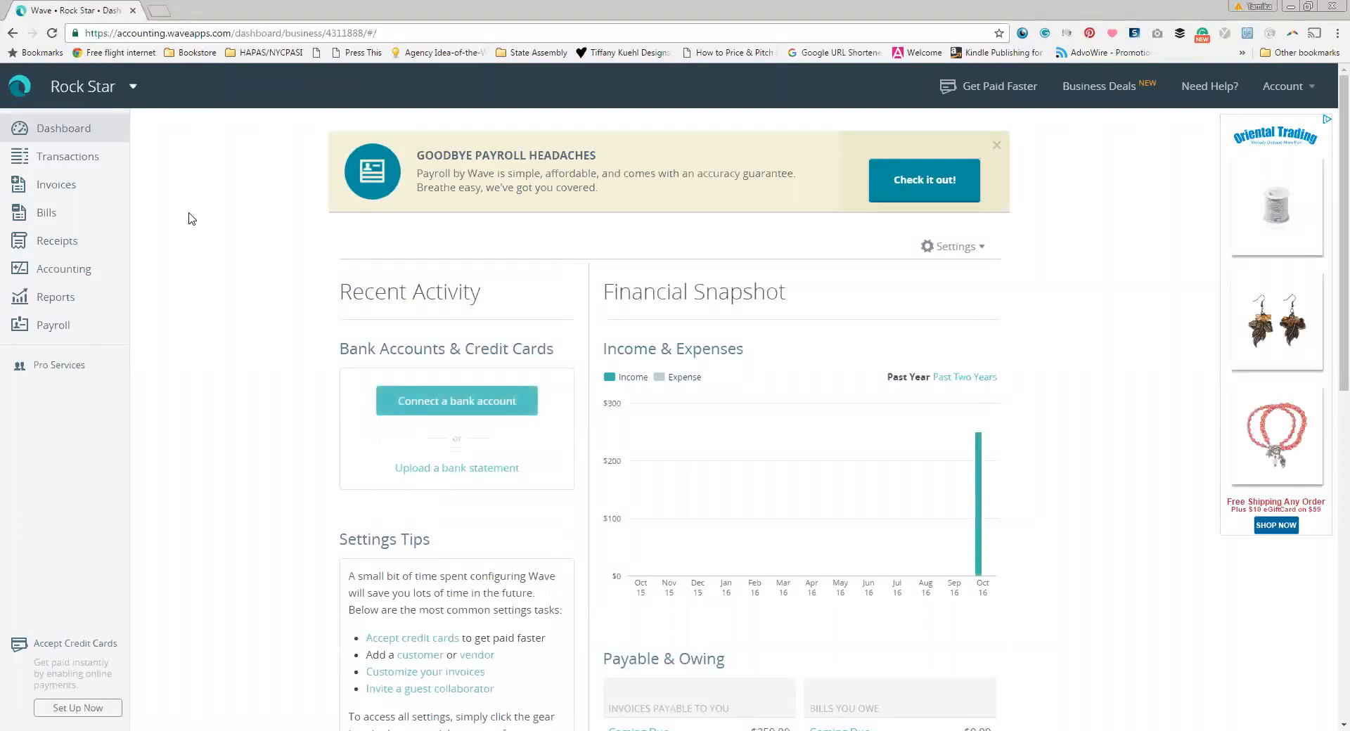
Step: Dismiss the payroll promotion banner on the Wave dashboard
scroll(286, 387, "down", 1)
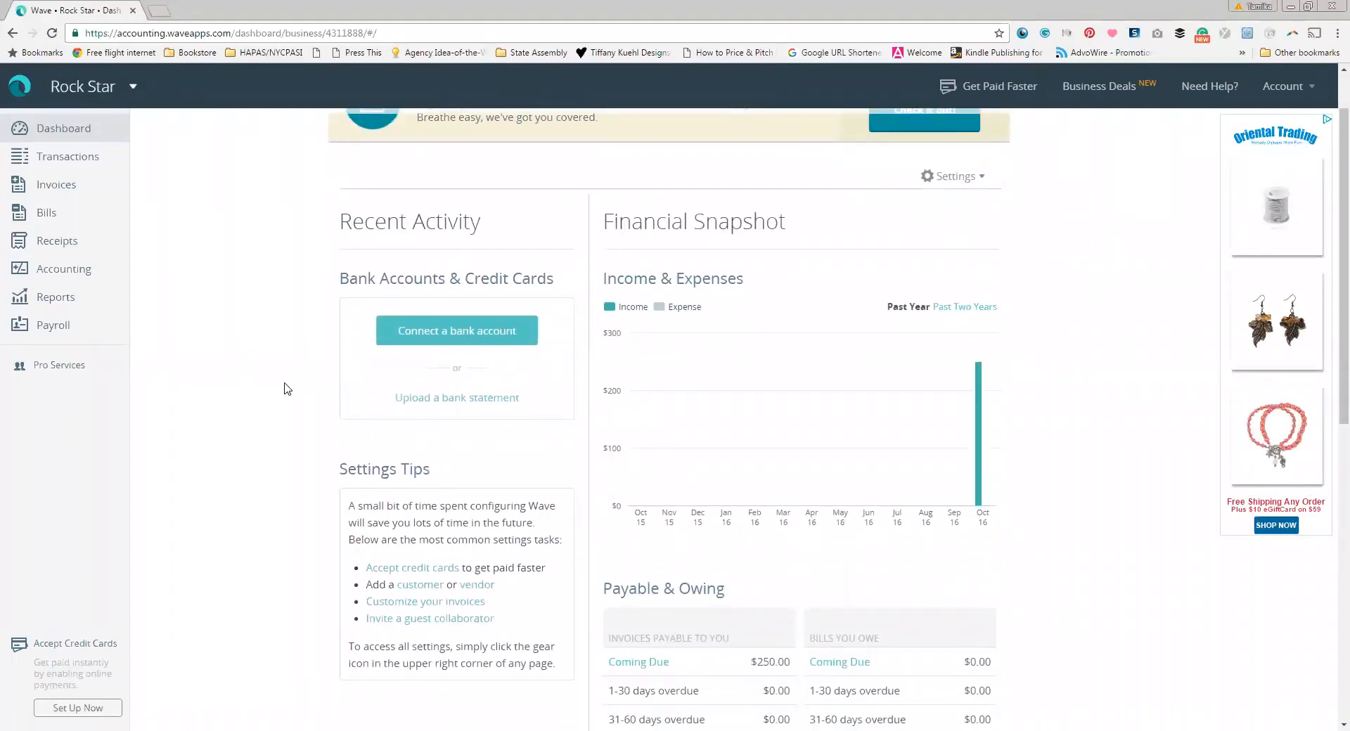
scroll(286, 380, "up", 1)
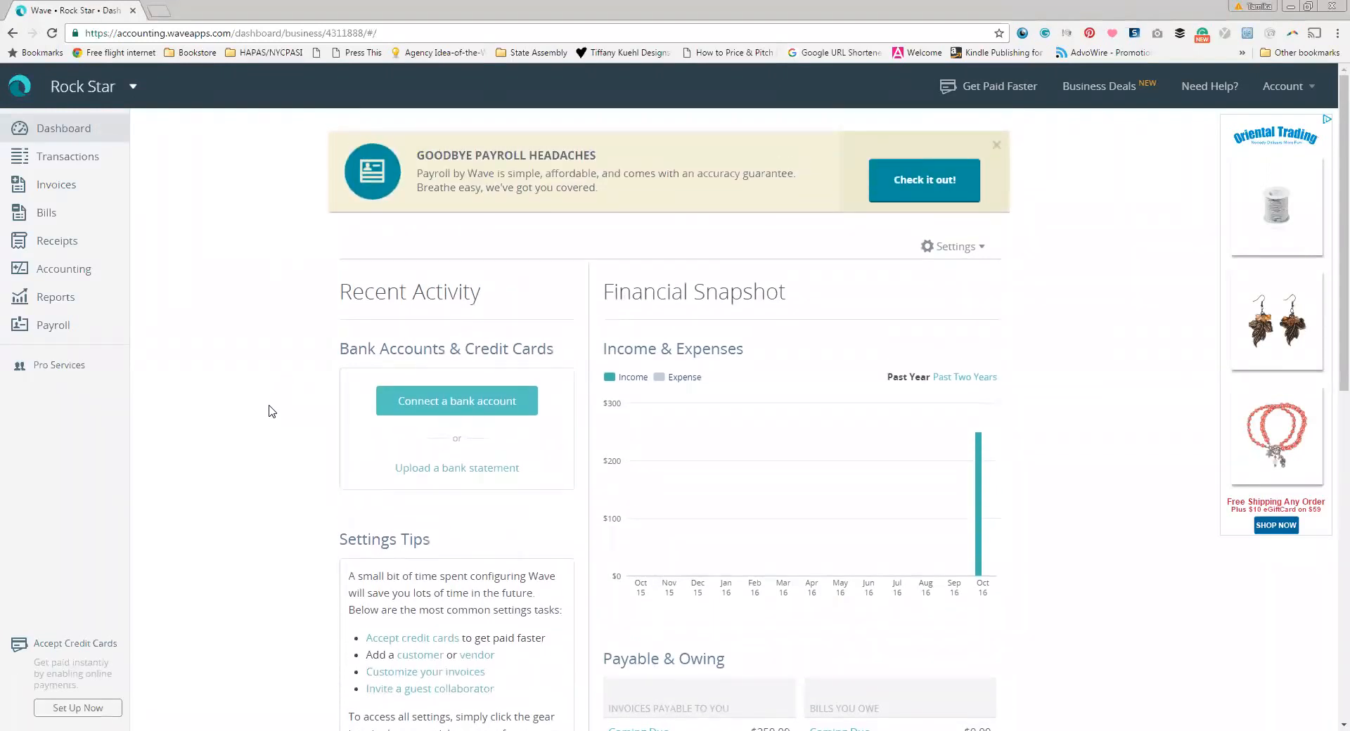
left_click(997, 146)
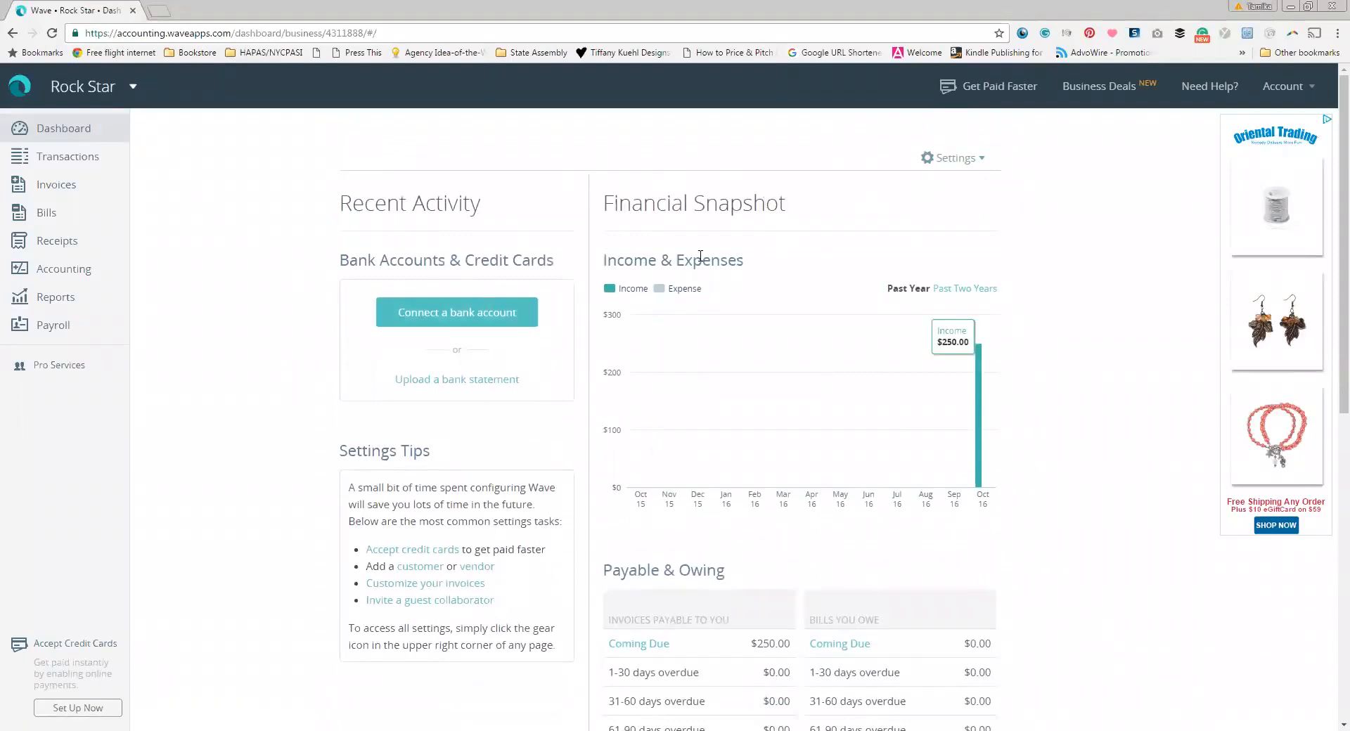
Step: Review the dashboard's financial snapshot, then start connecting a bank account
scroll(853, 391, "down", 3)
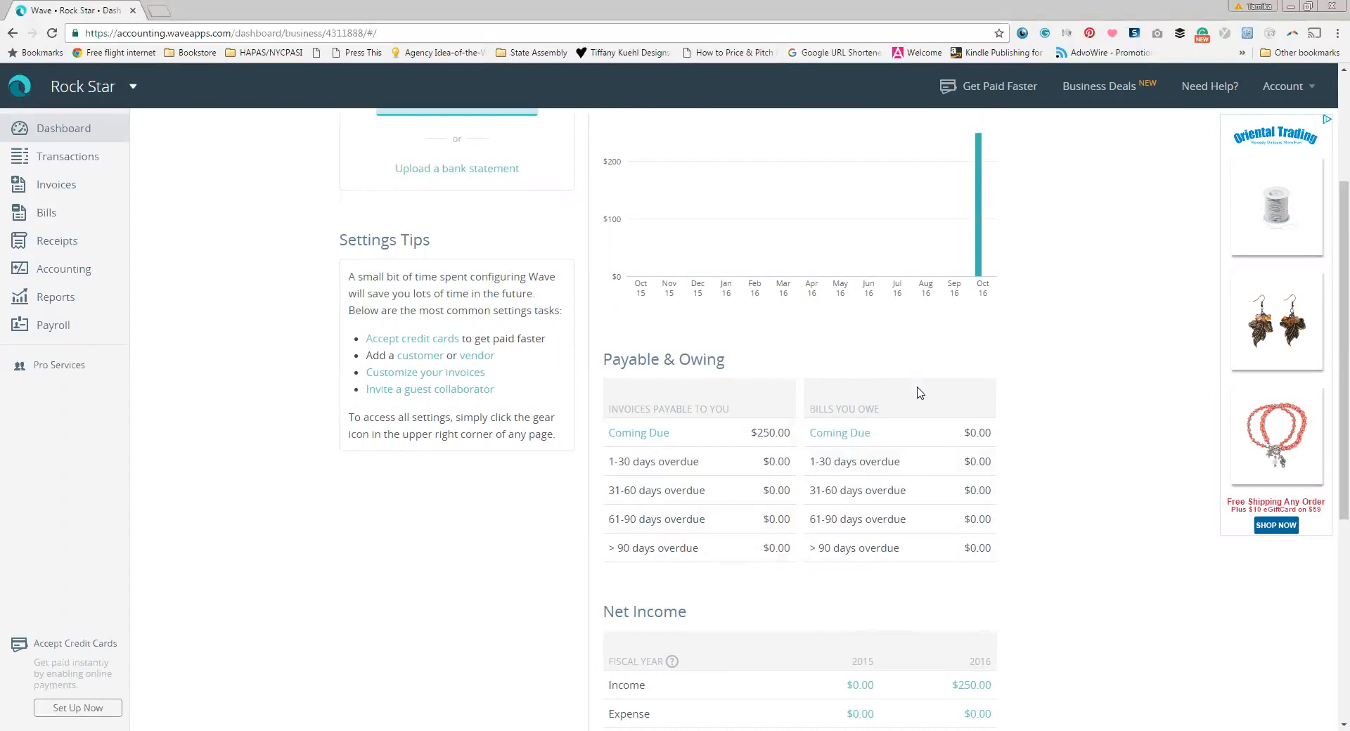
scroll(920, 392, "down", 2)
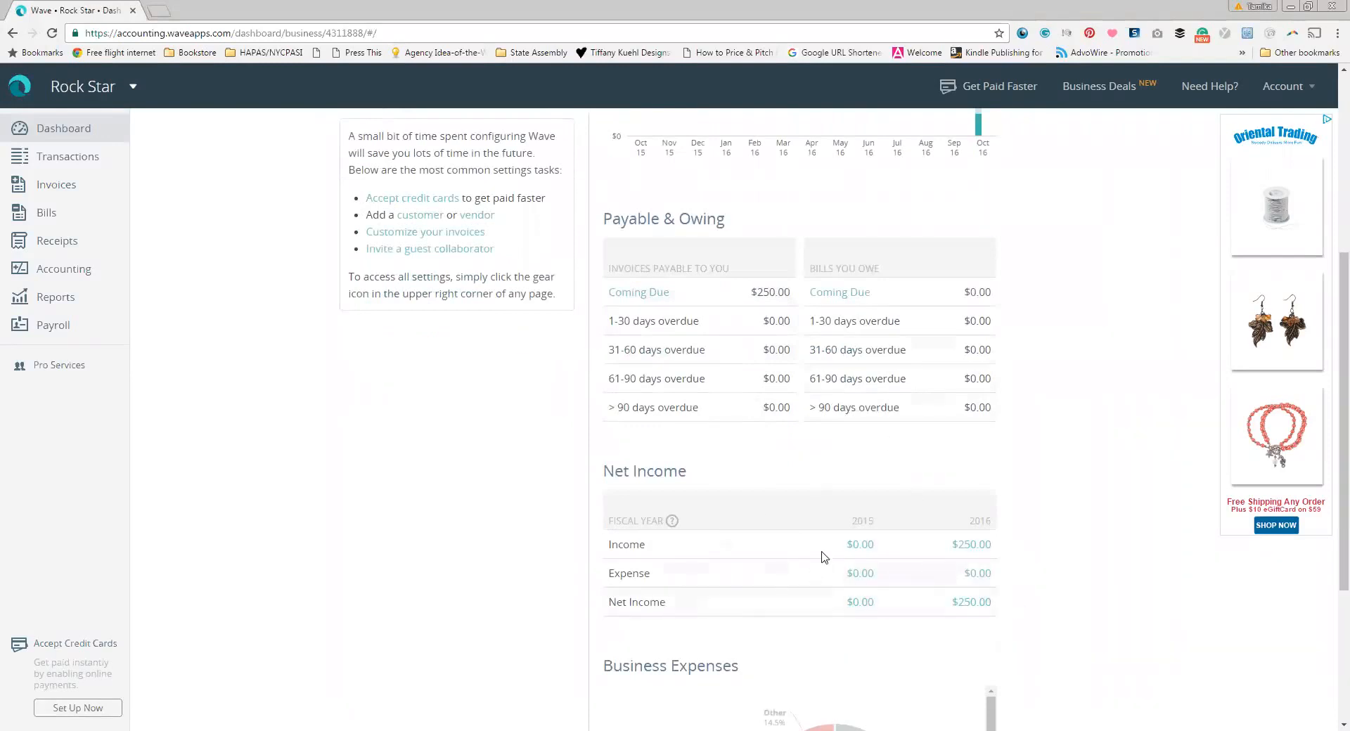
scroll(824, 556, "down", 4)
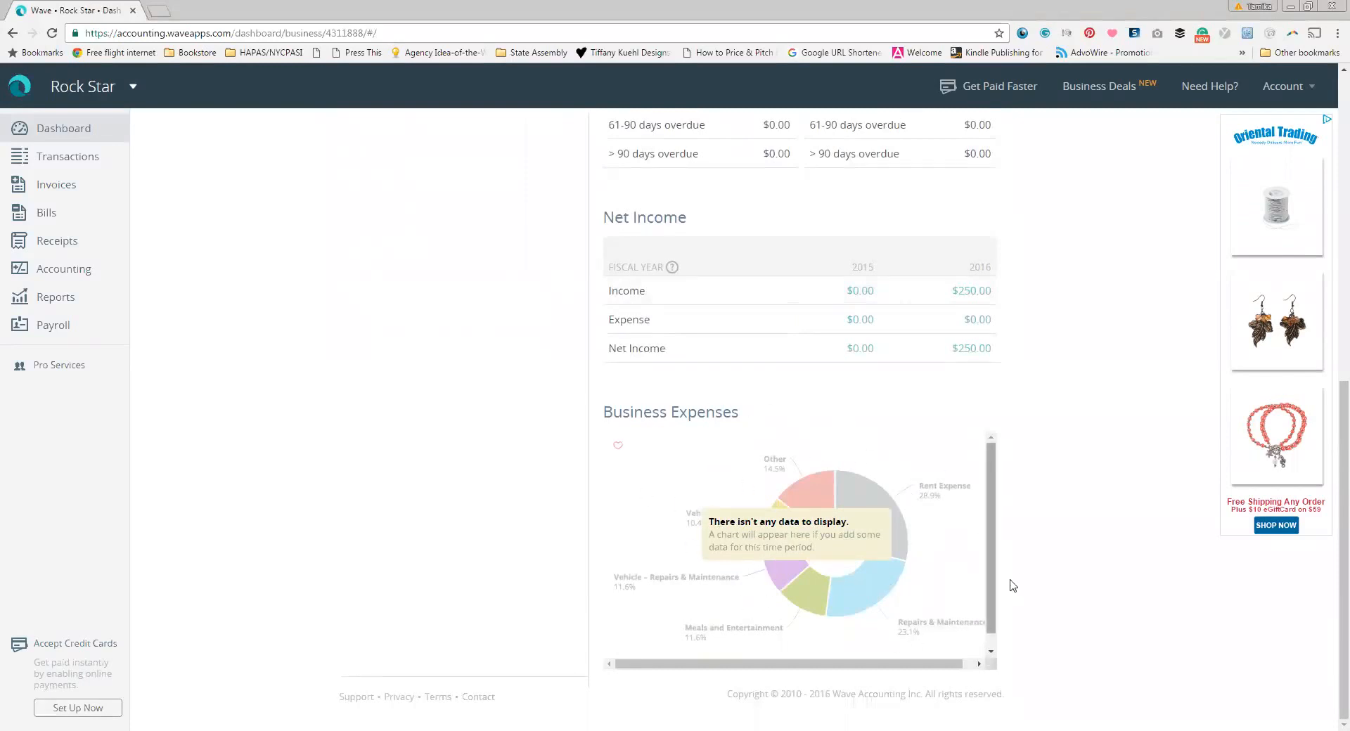
scroll(737, 520, "up", 1)
scroll(737, 520, "up", 8)
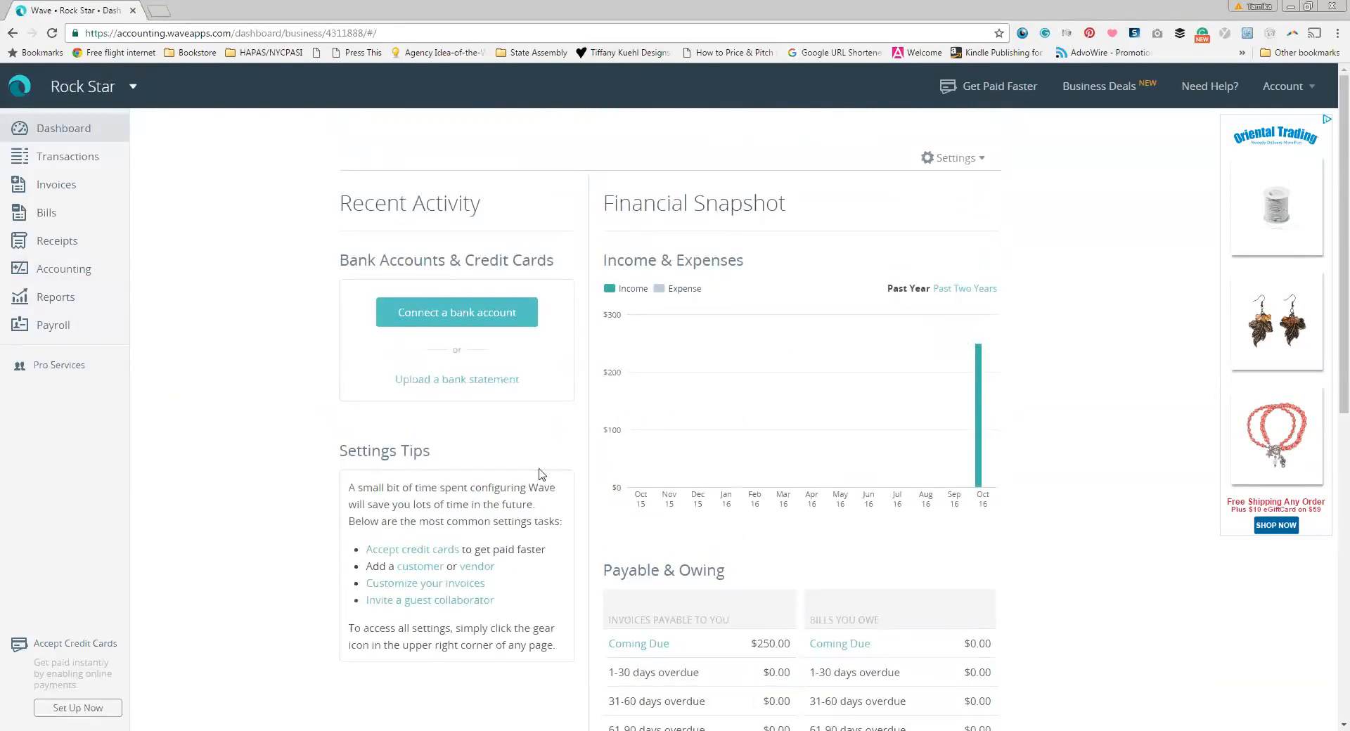
left_click(471, 320)
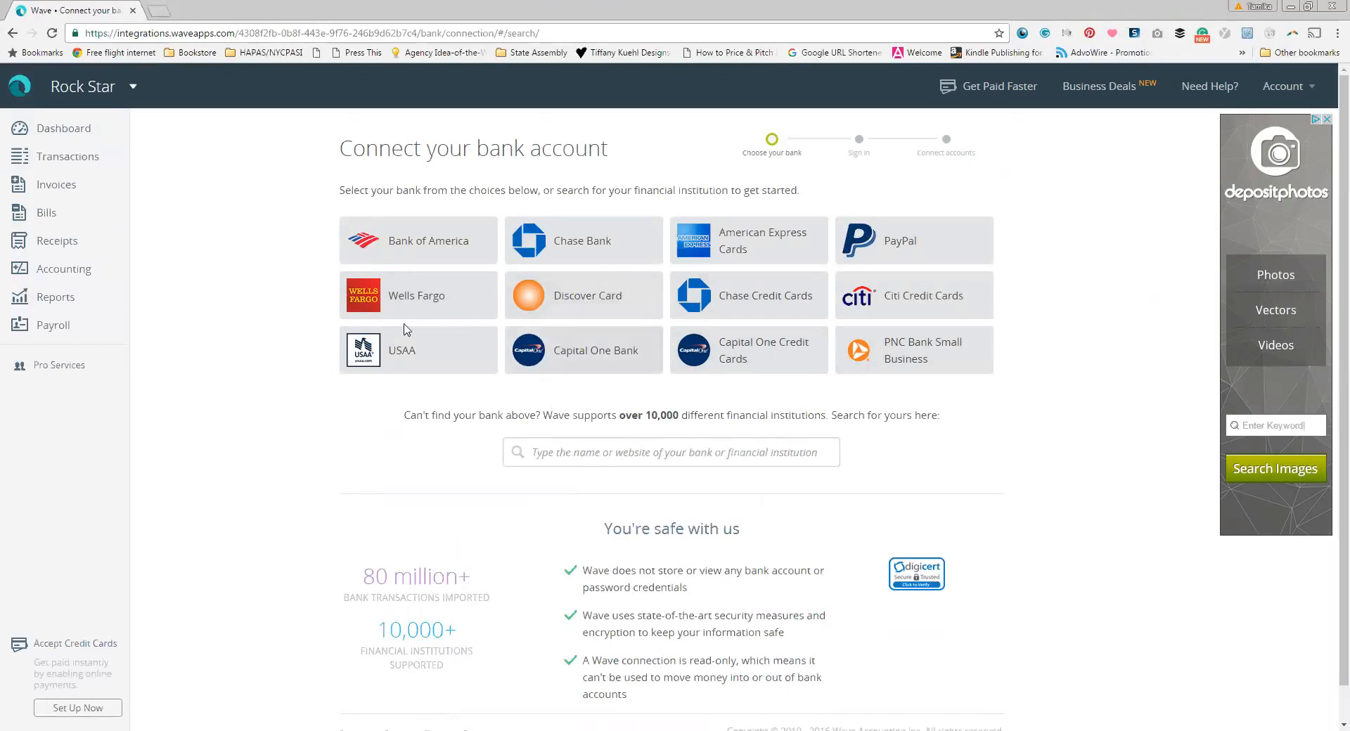
Step: Return to the Dashboard from the Connect your bank account page
left_click(48, 133)
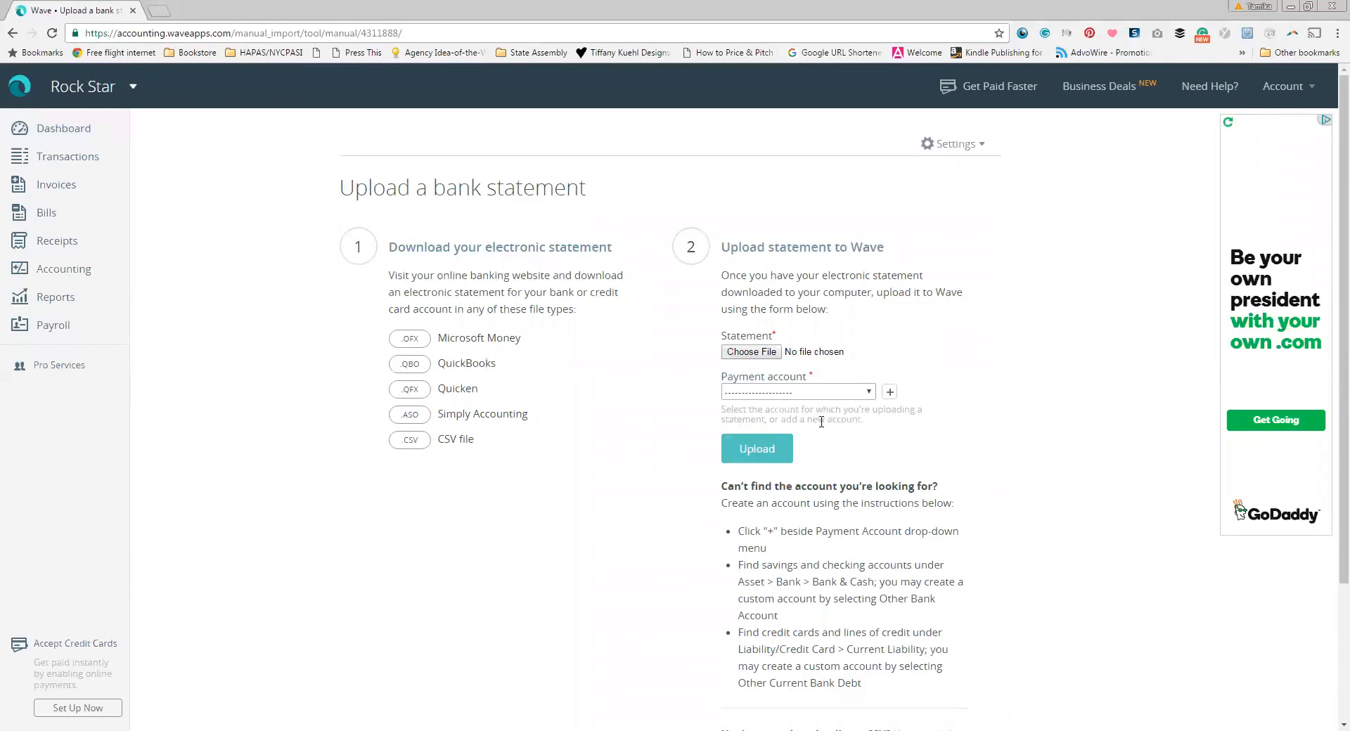
Step: Check the available payment accounts, then open the Accounting chart of accounts
left_click(818, 393)
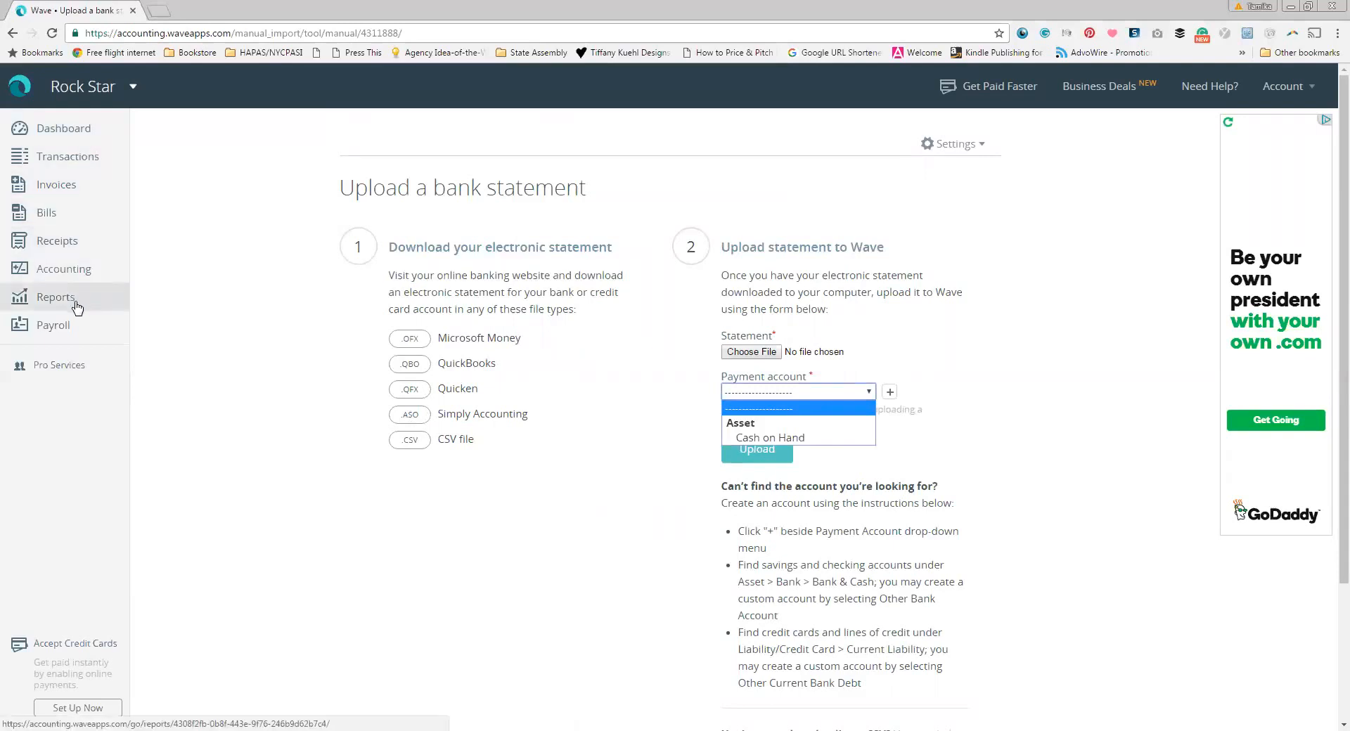
left_click(51, 138)
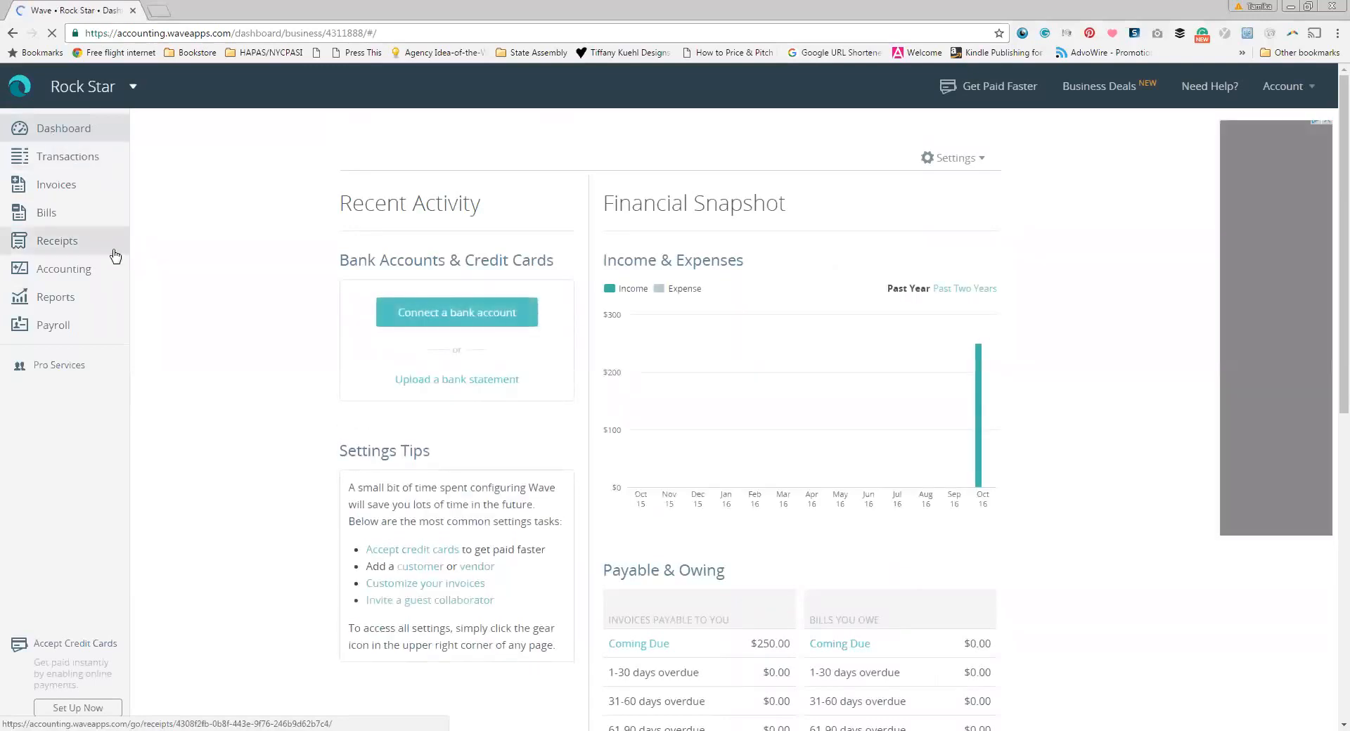
left_click(87, 278)
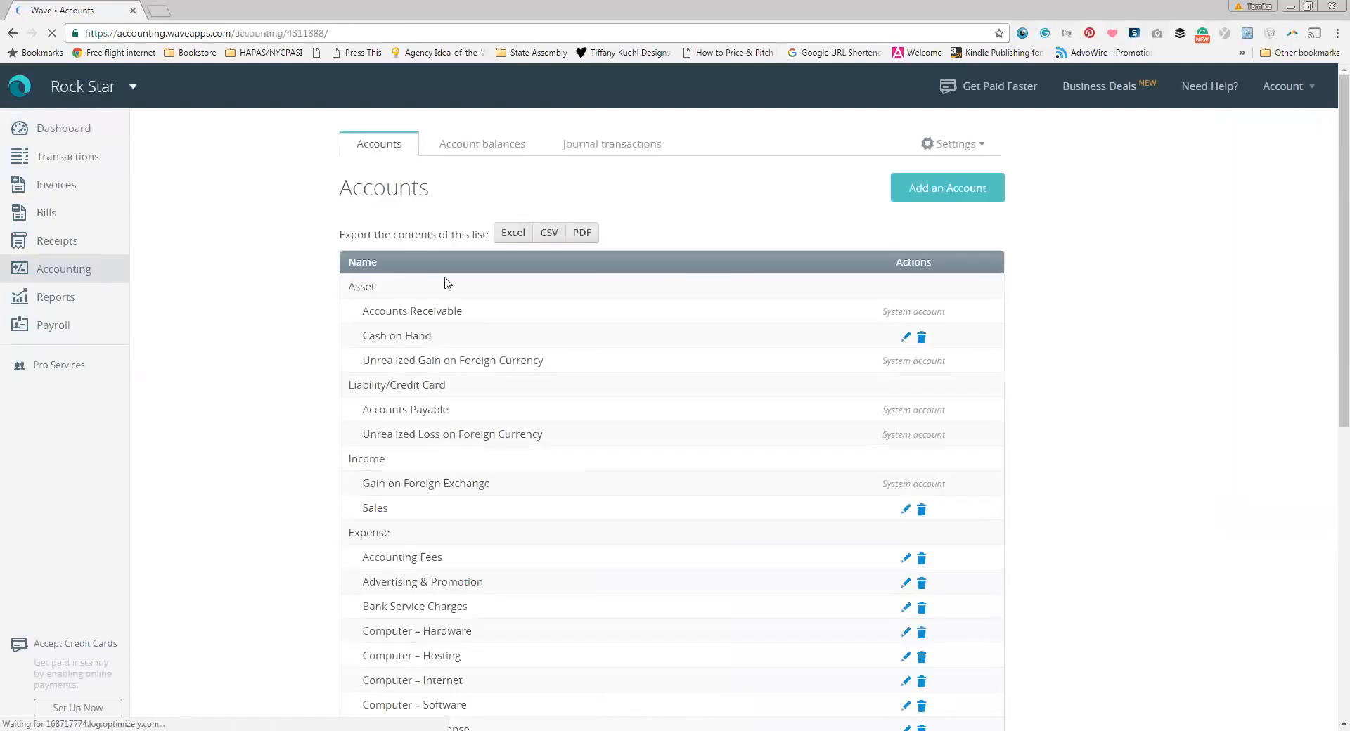
Step: Delete the Cash on Hand asset account after glancing at its settings
scroll(563, 303, "down", 1)
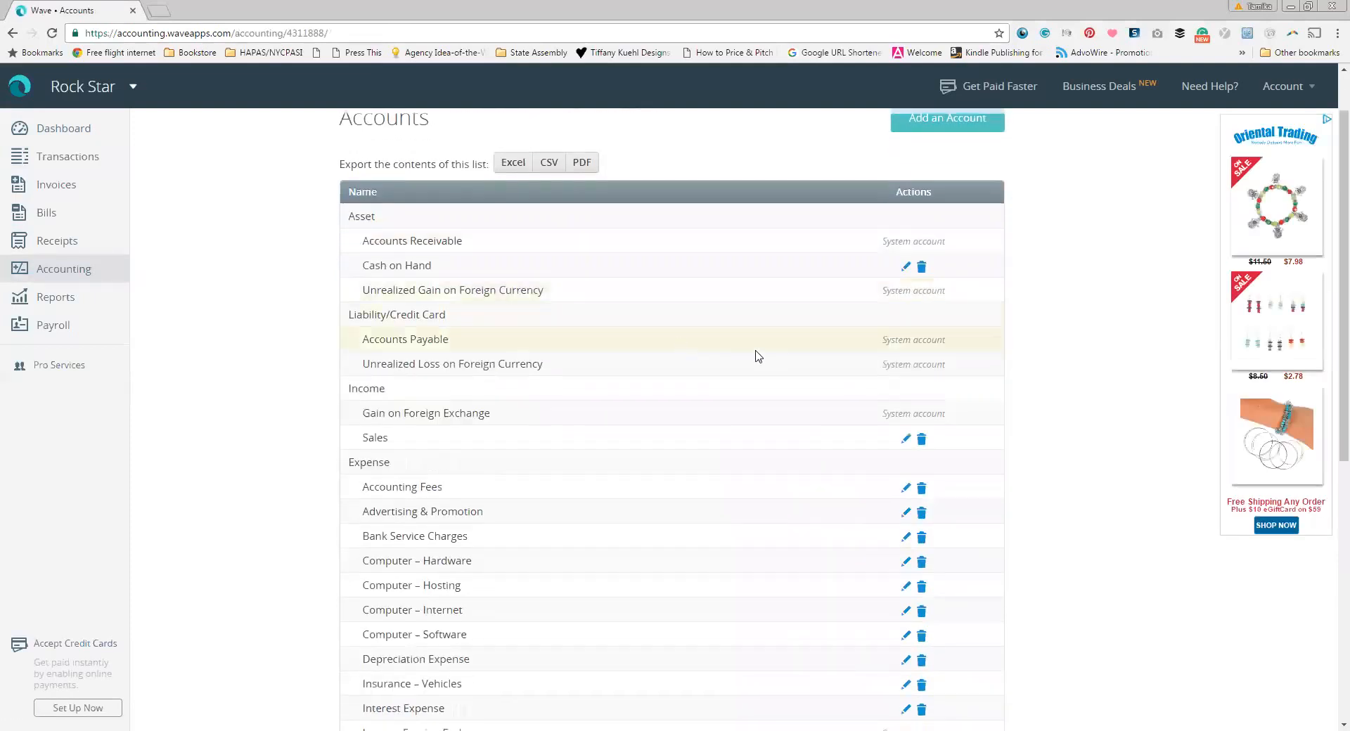
scroll(765, 362, "up", 1)
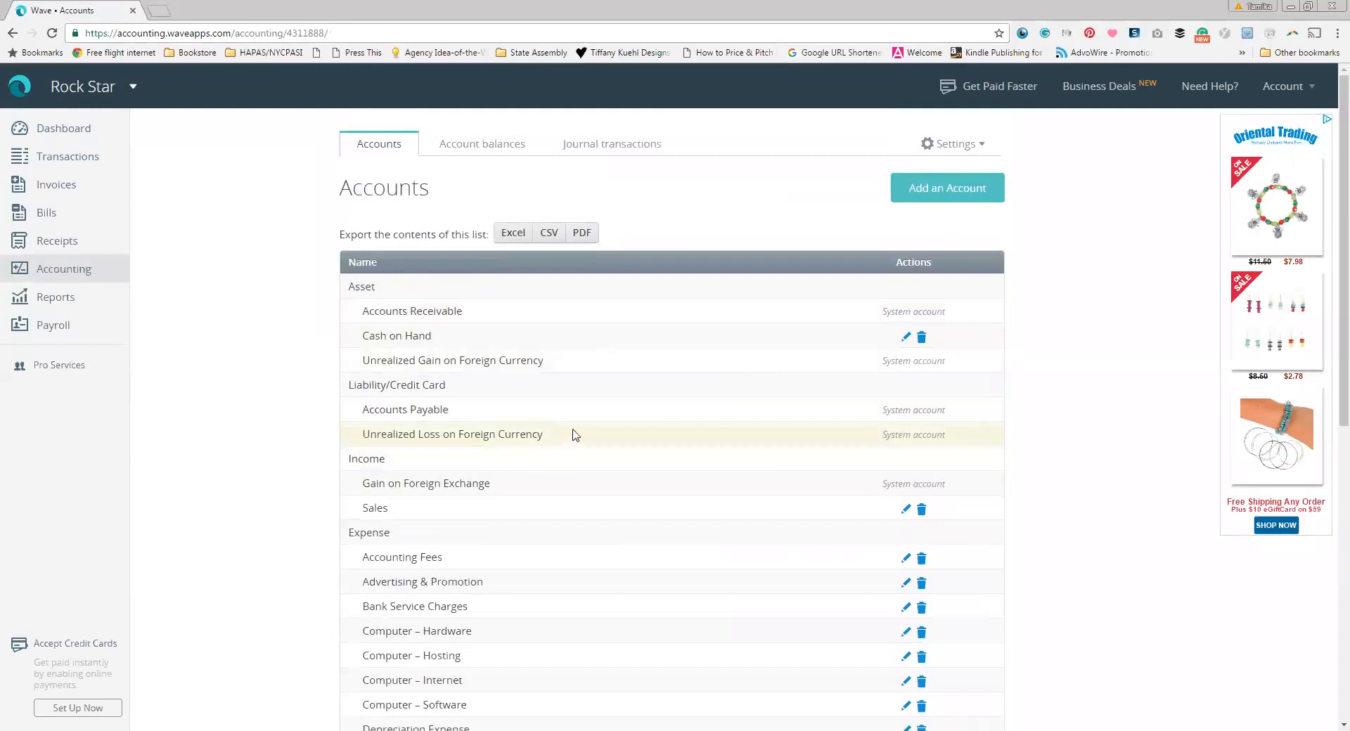
left_click(906, 339)
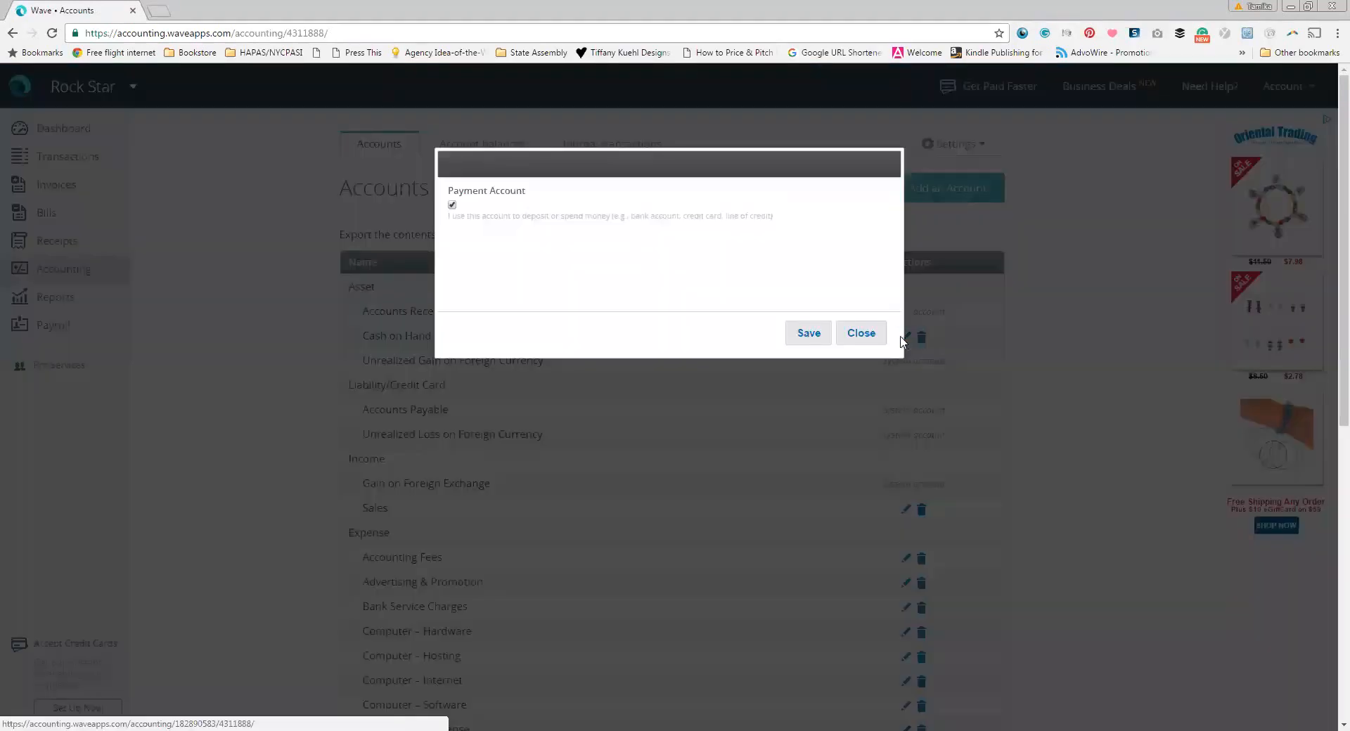
left_click(861, 333)
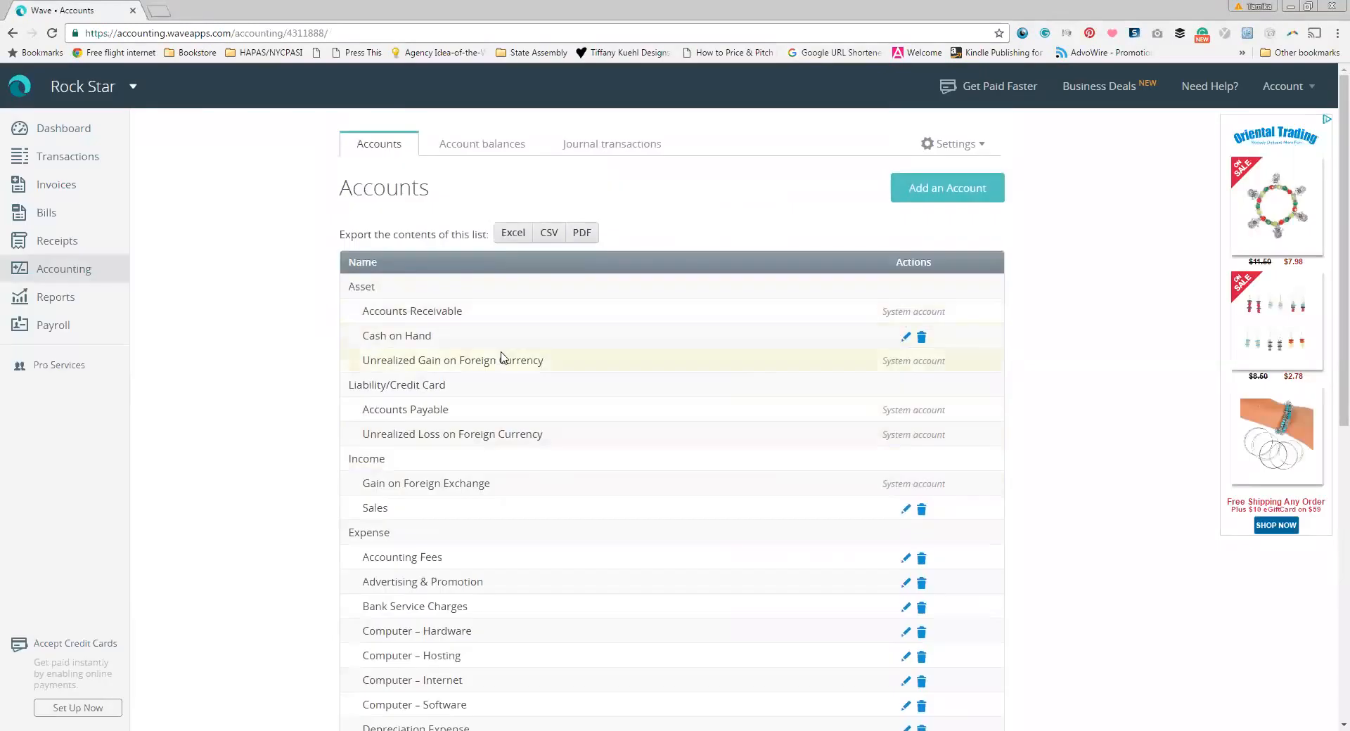
left_click(918, 340)
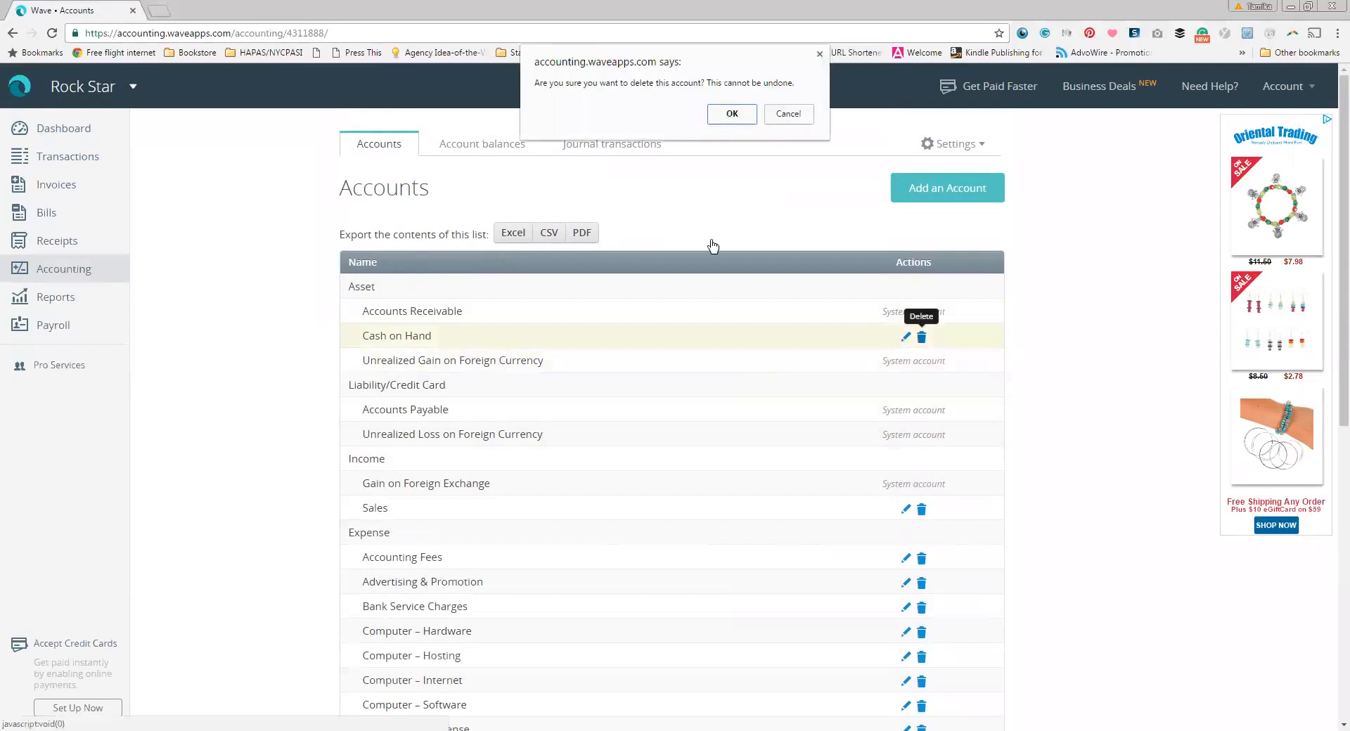
left_click(731, 115)
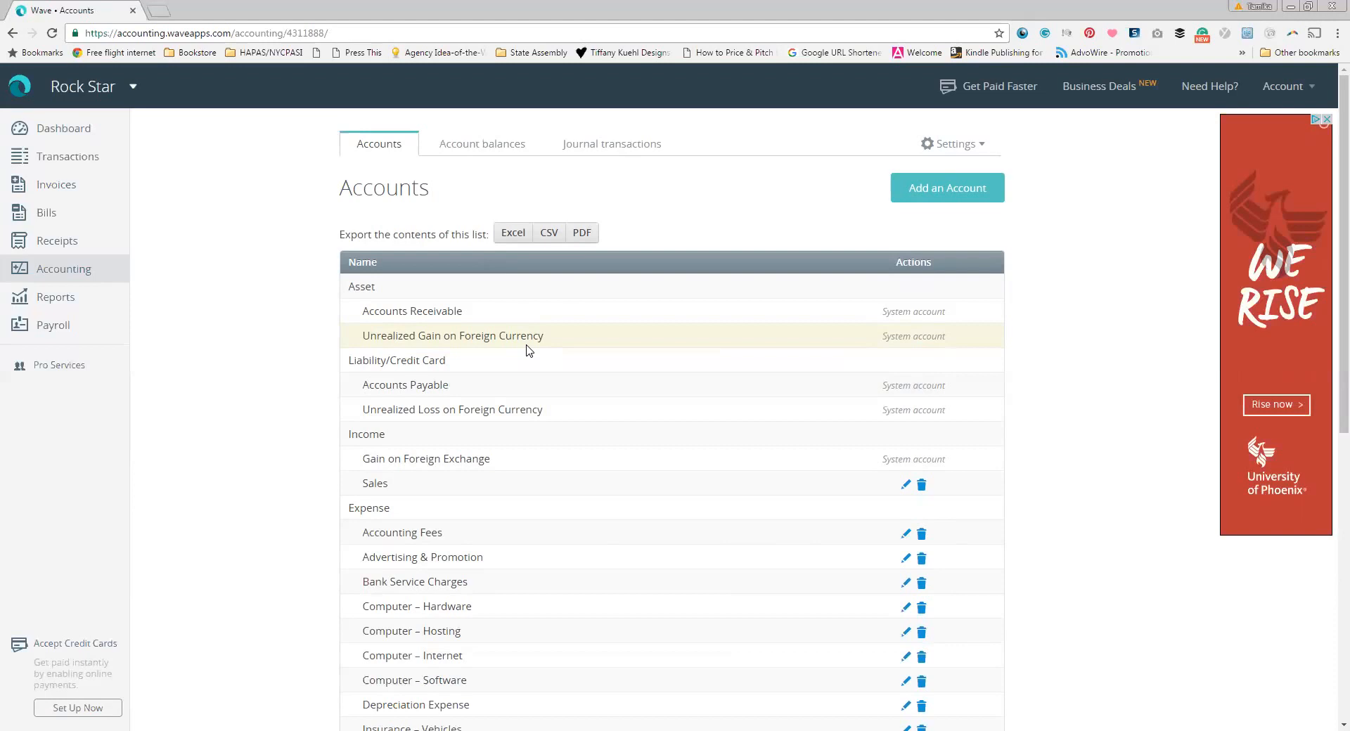
Step: Create a Bank & Cash checking account named Operating as a USD payment account
left_click(943, 203)
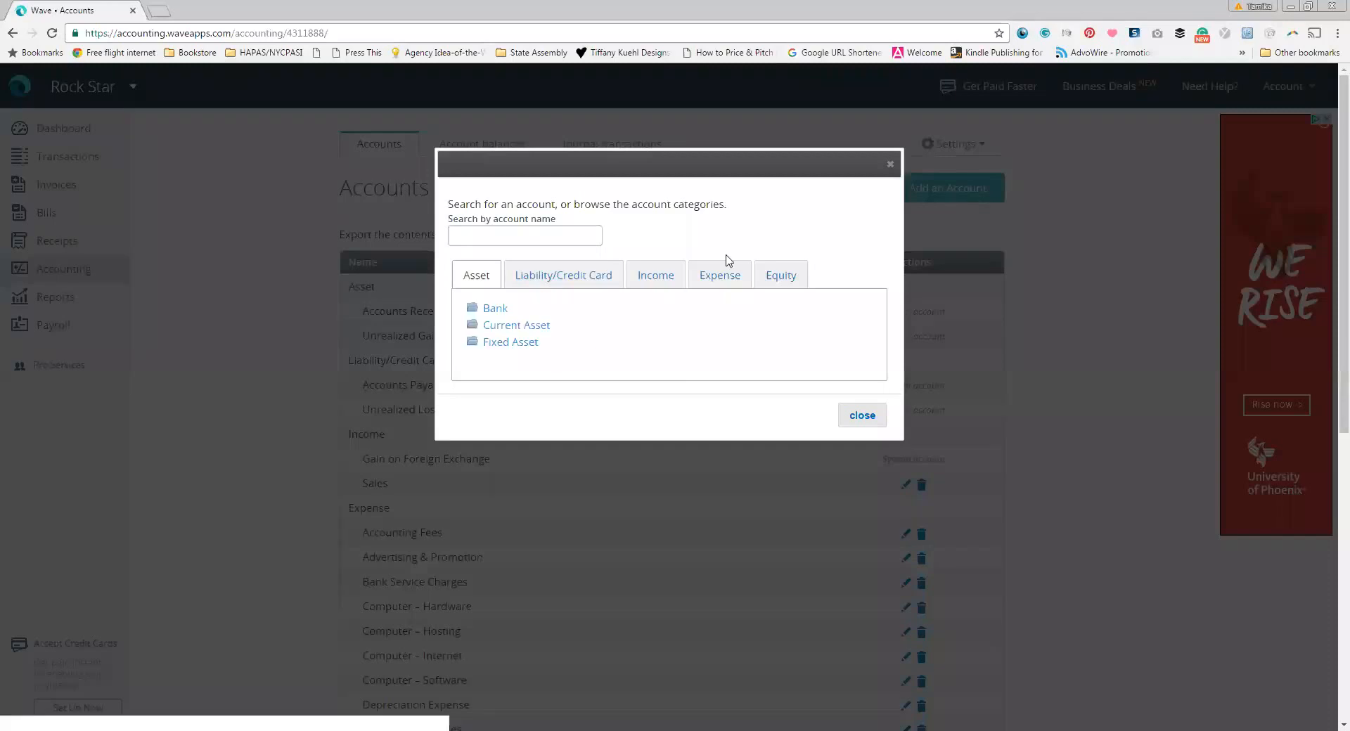
left_click(490, 310)
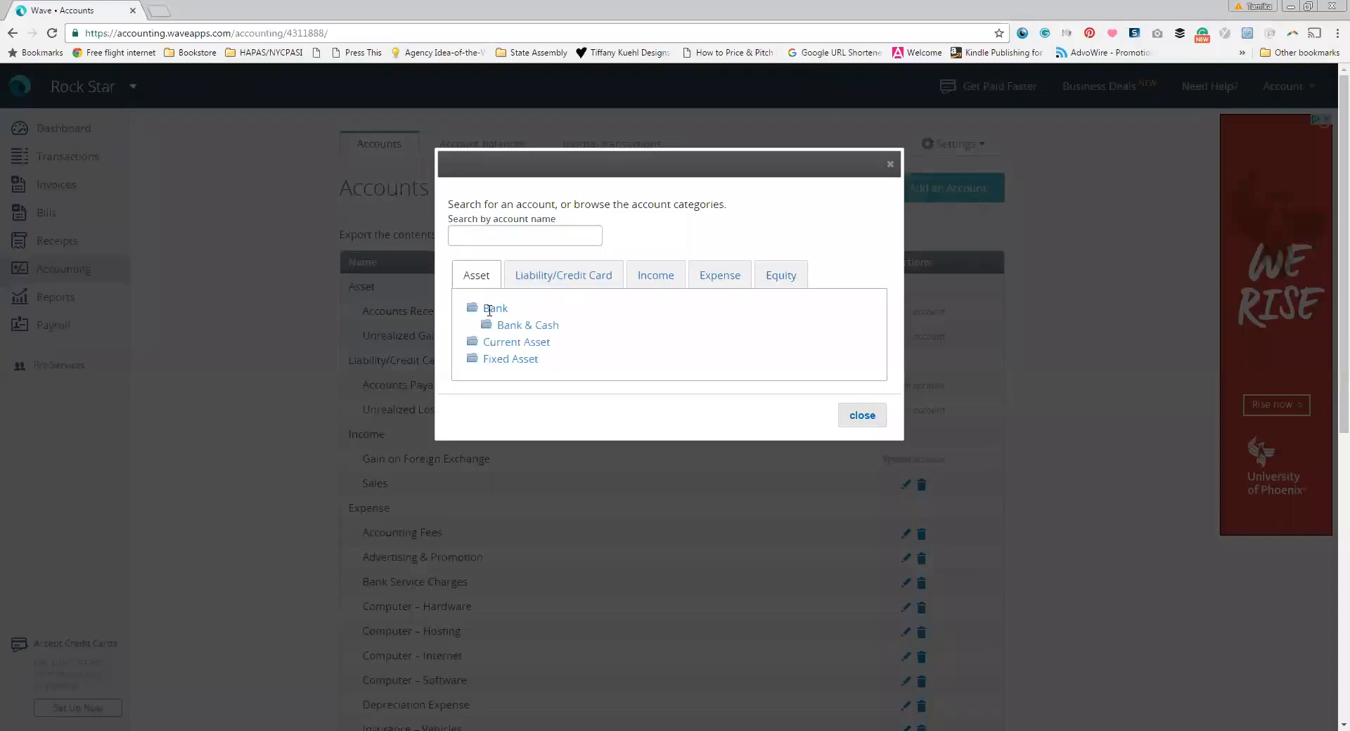
left_click(542, 326)
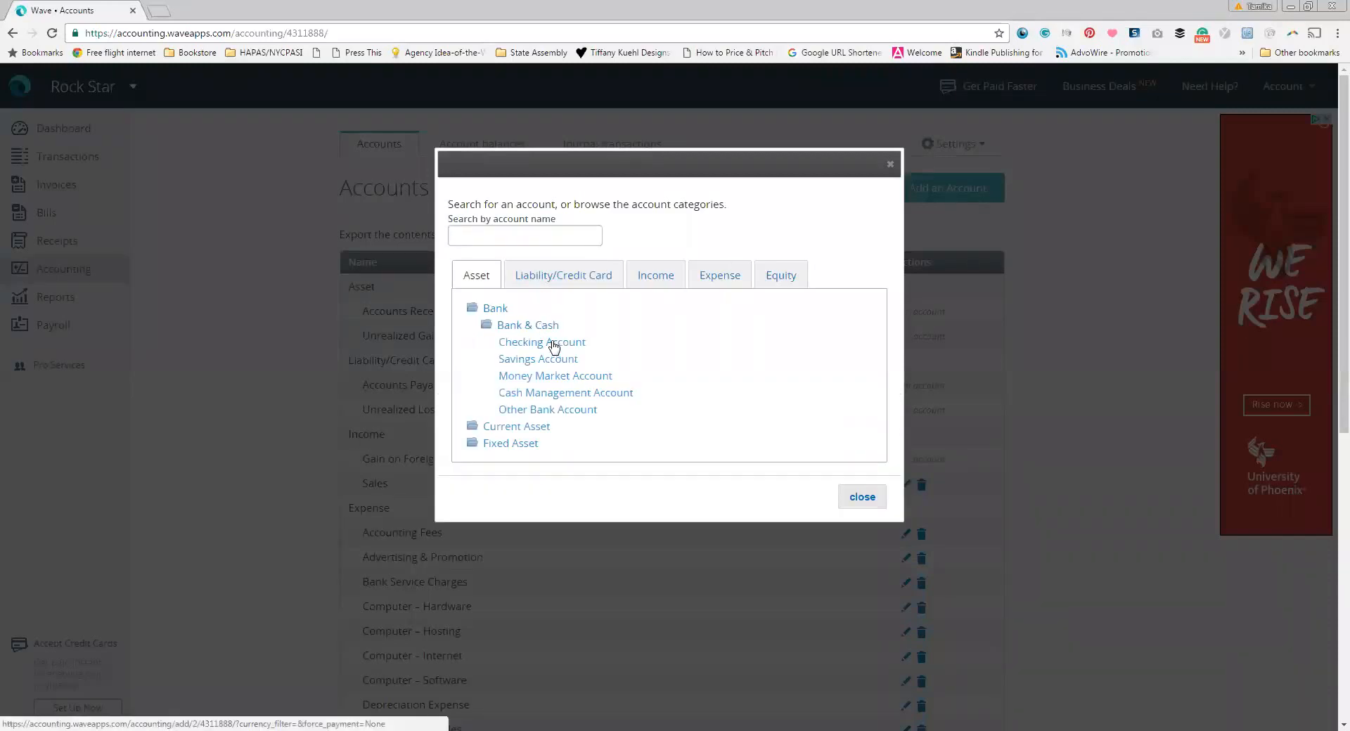
left_click(556, 344)
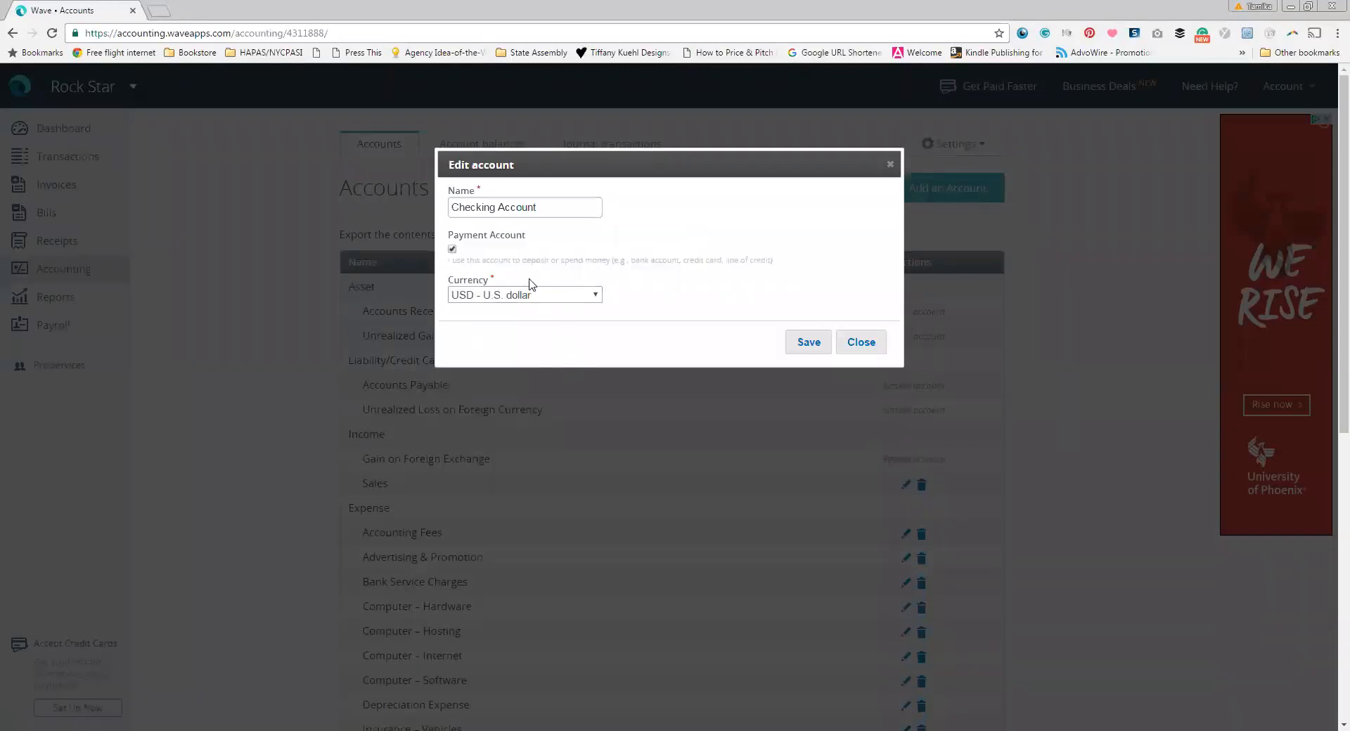
left_click_drag(542, 208, 411, 210)
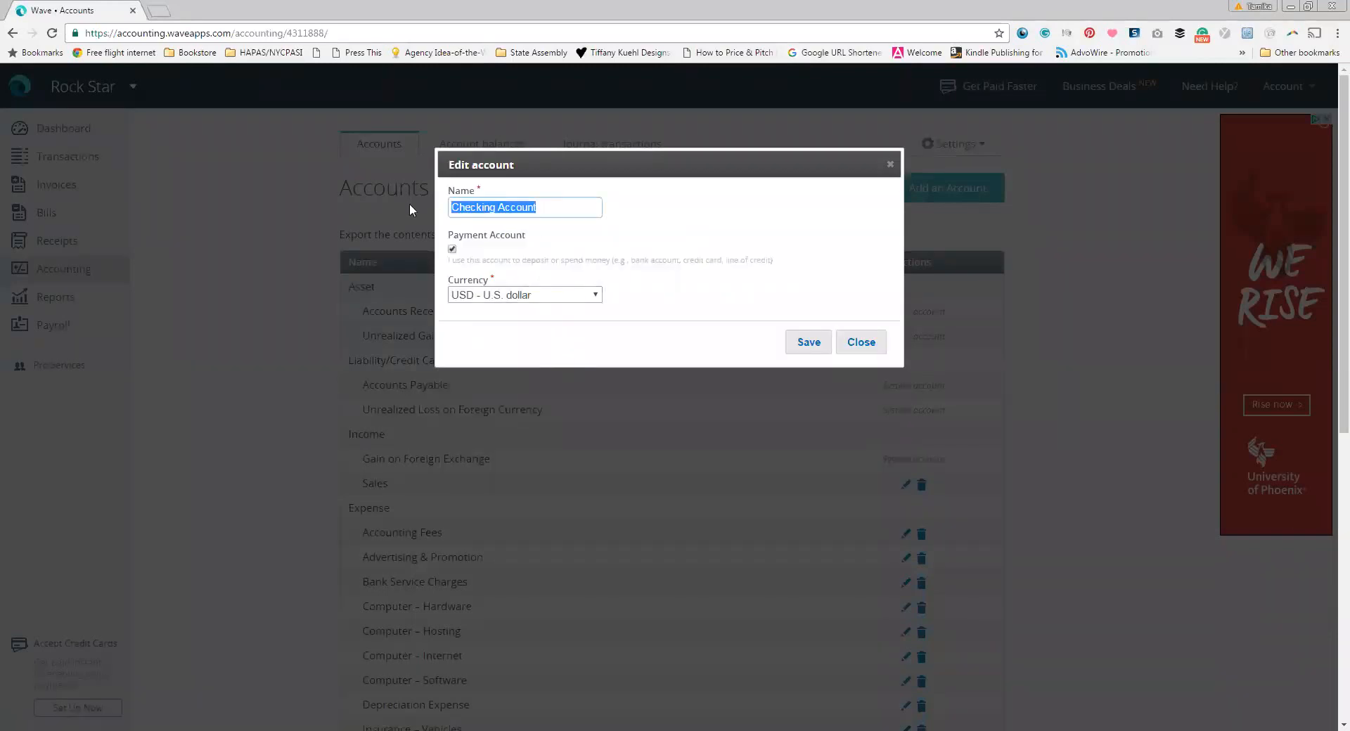
type("Operating")
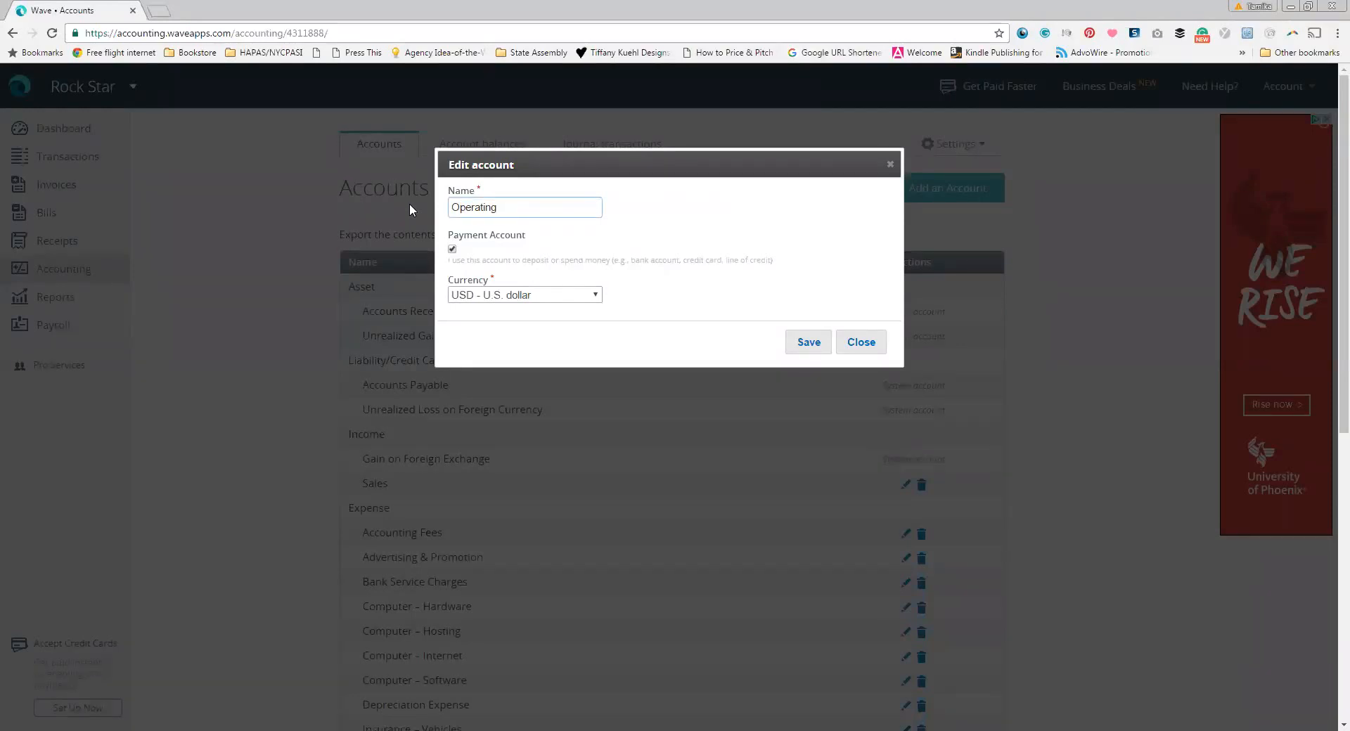
left_click(808, 343)
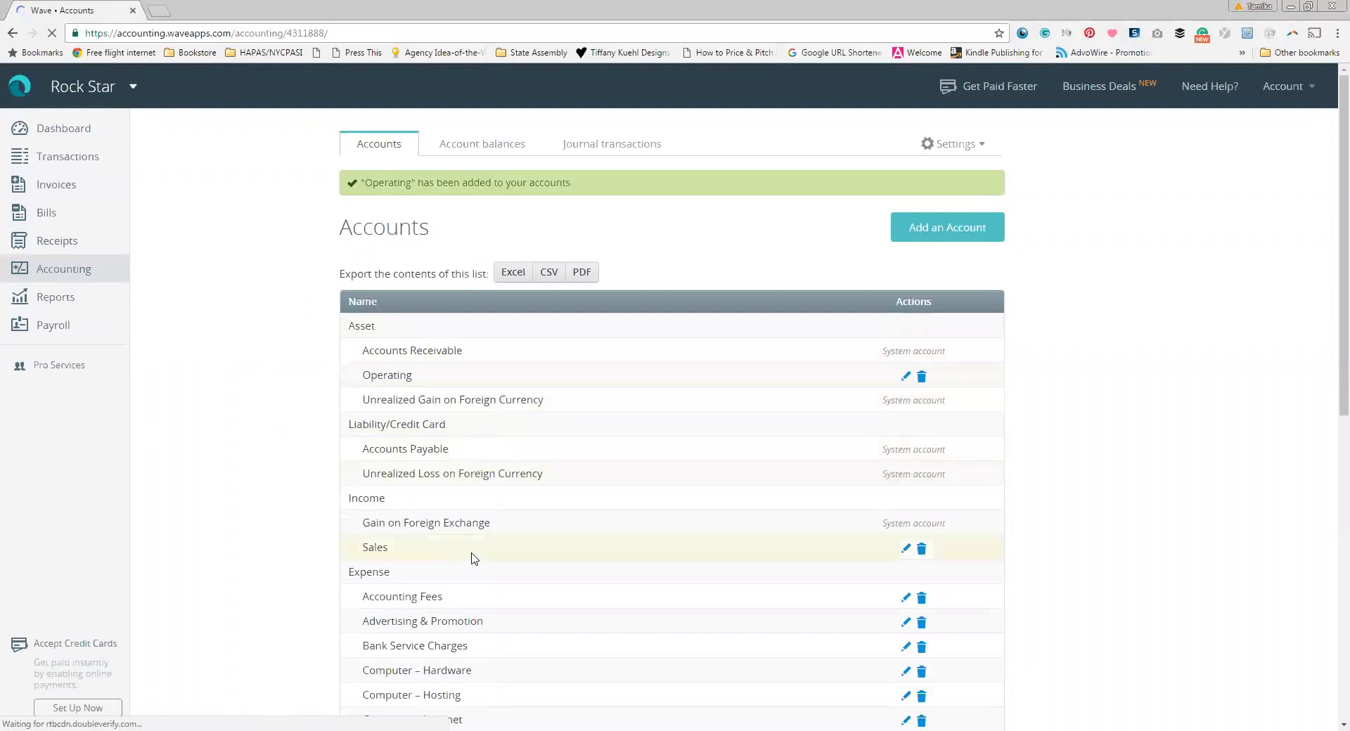
scroll(473, 557, "down", 1)
scroll(470, 524, "down", 1)
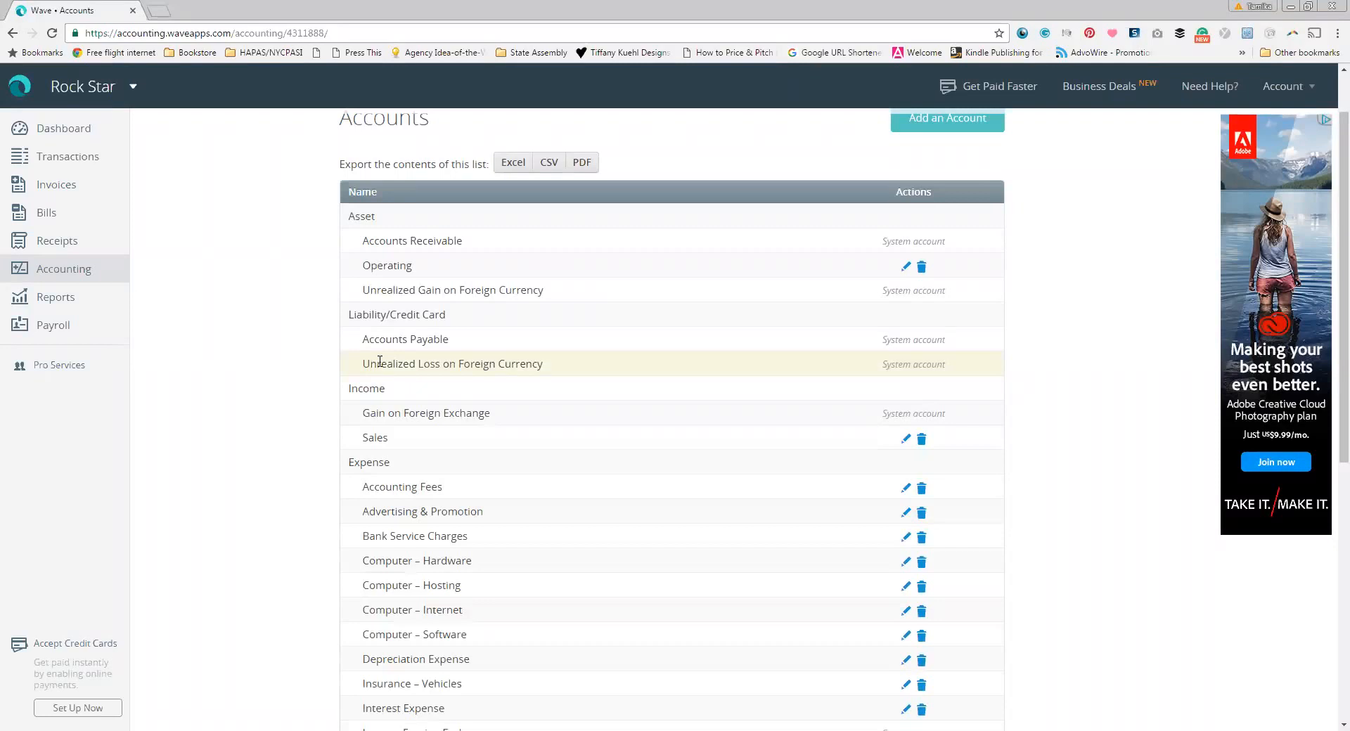
scroll(380, 361, "down", 2)
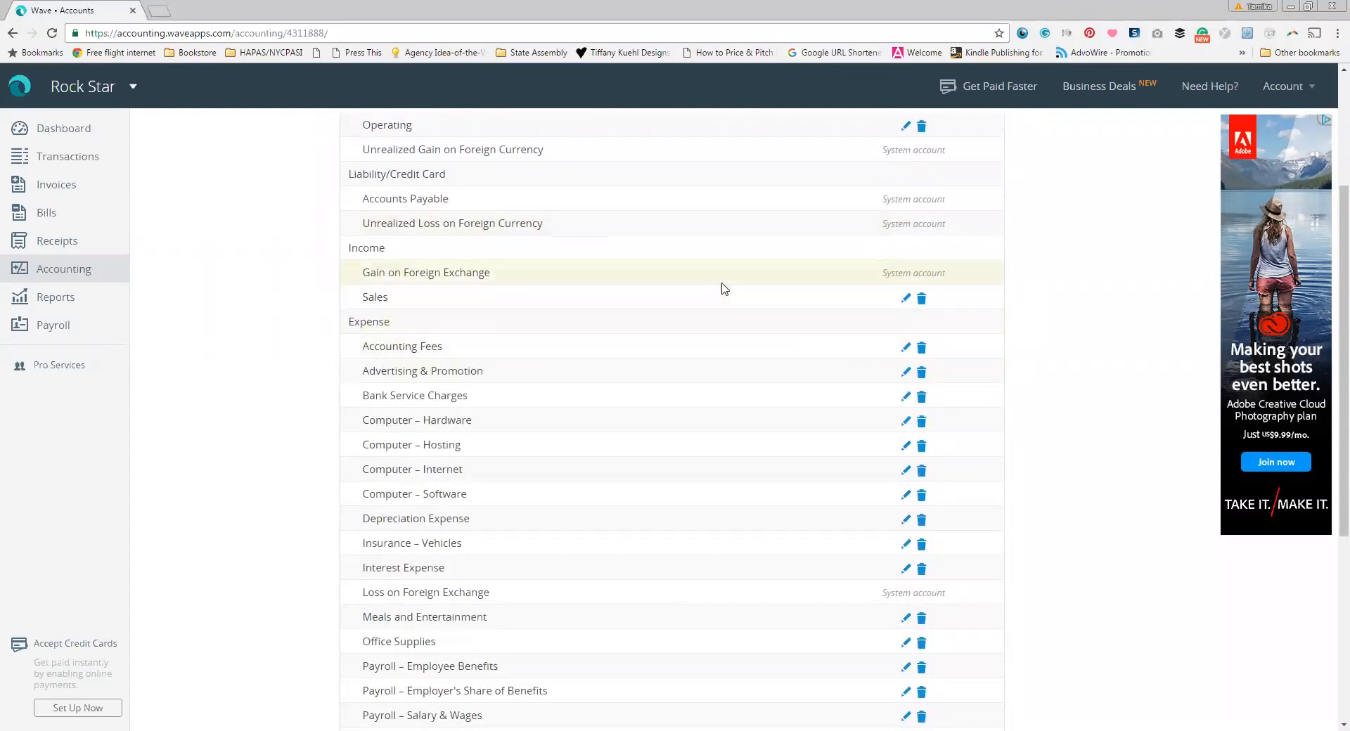
Step: Change the Sales income account's name to Consulting and save
left_click(903, 303)
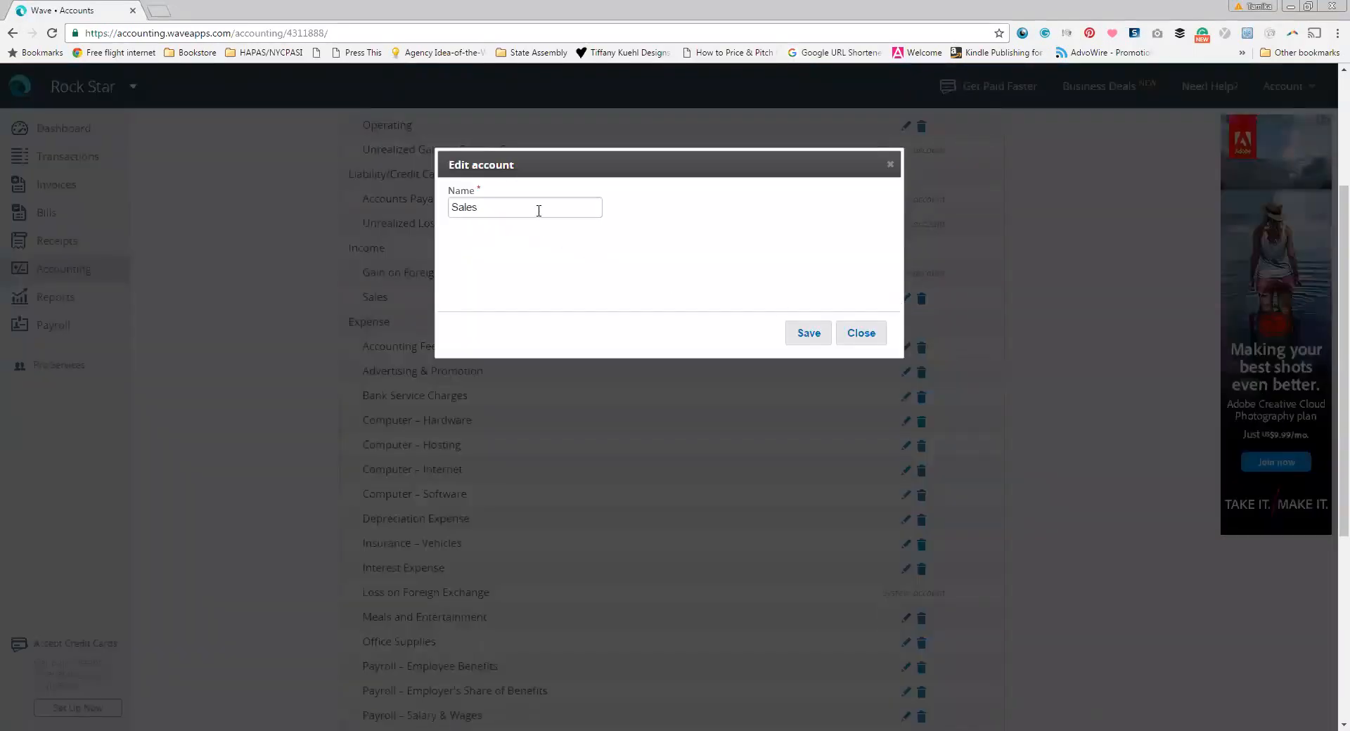
left_click_drag(539, 211, 430, 209)
type("Consulting")
left_click(808, 338)
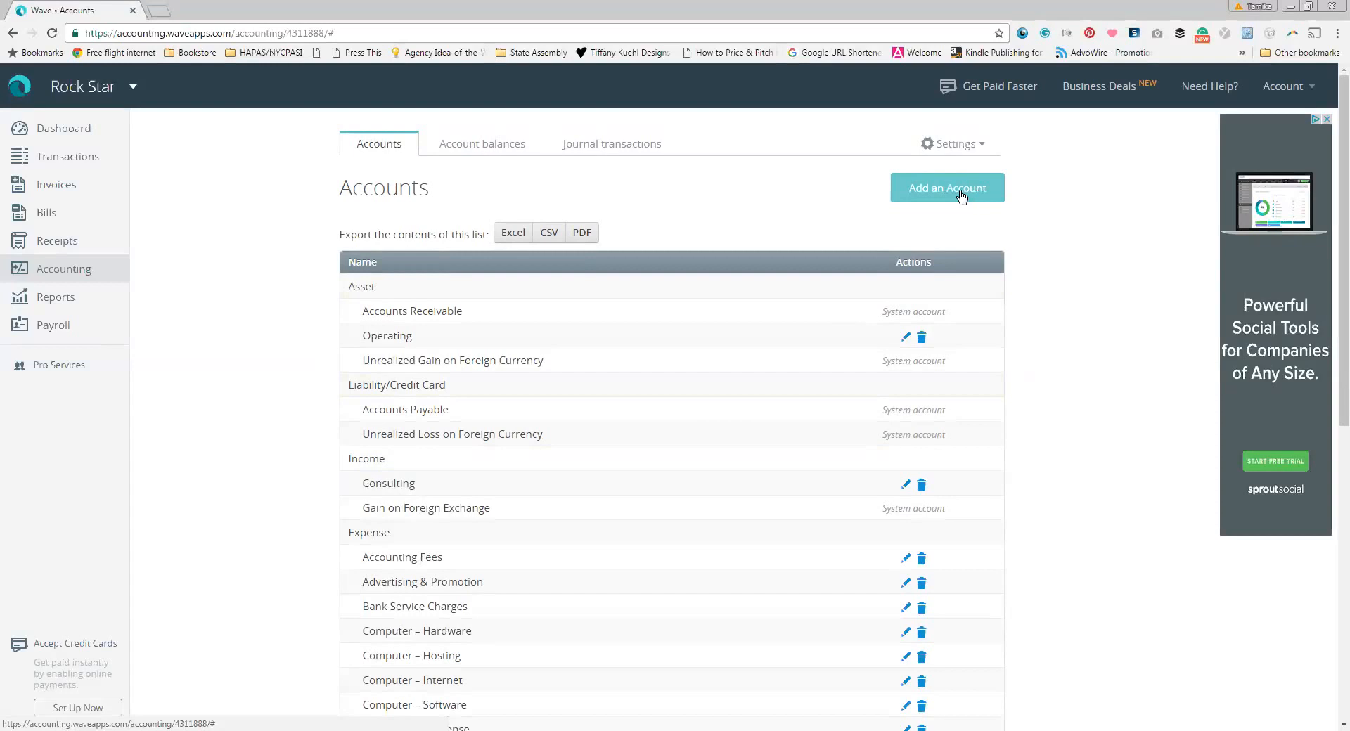
Step: Choose Income > Sales Products & Services > Other Products & Services as the new account type
left_click(962, 197)
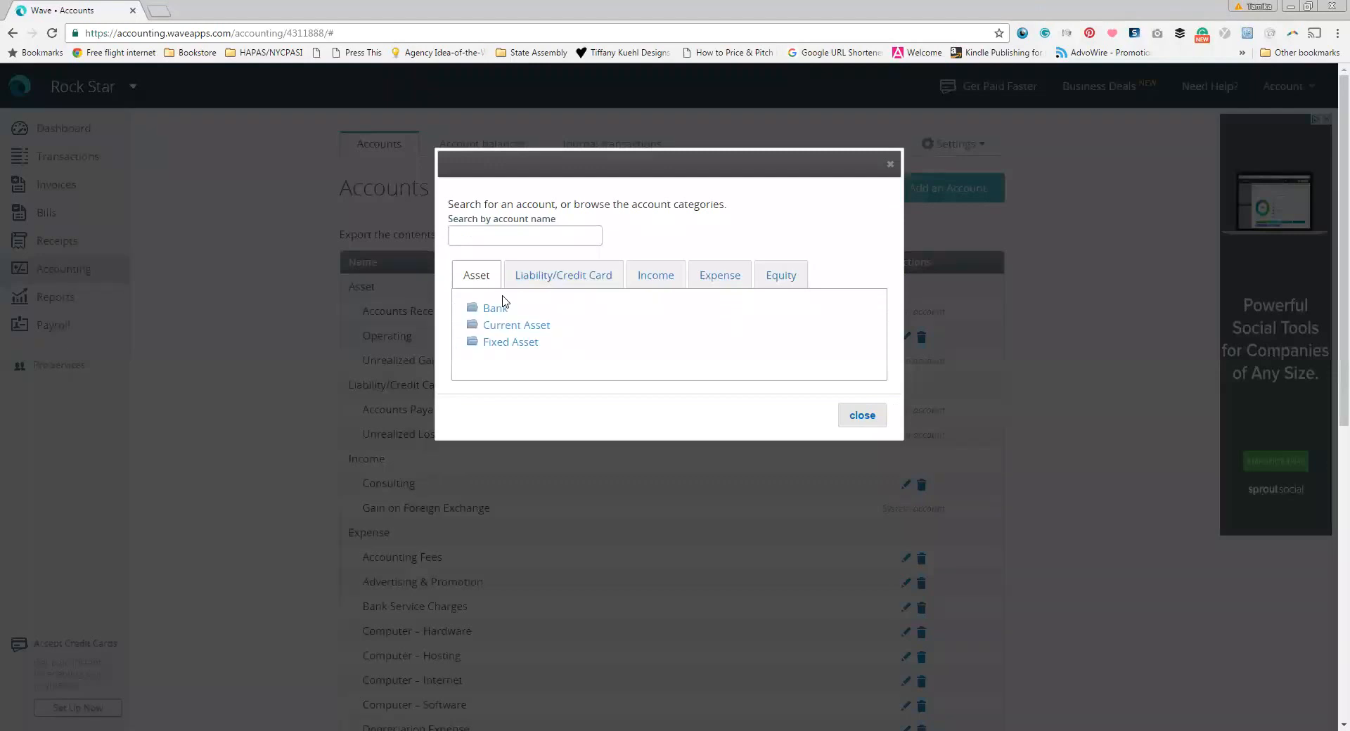
left_click(655, 285)
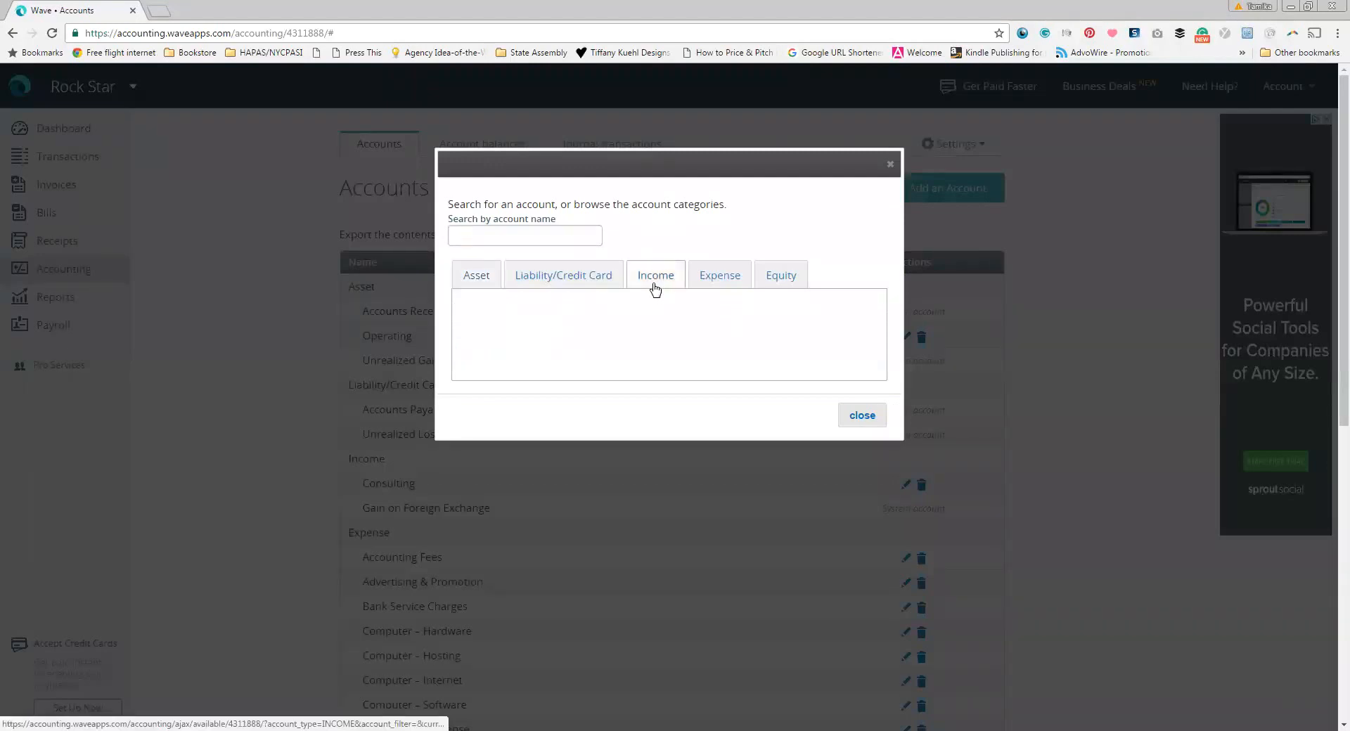
left_click(490, 310)
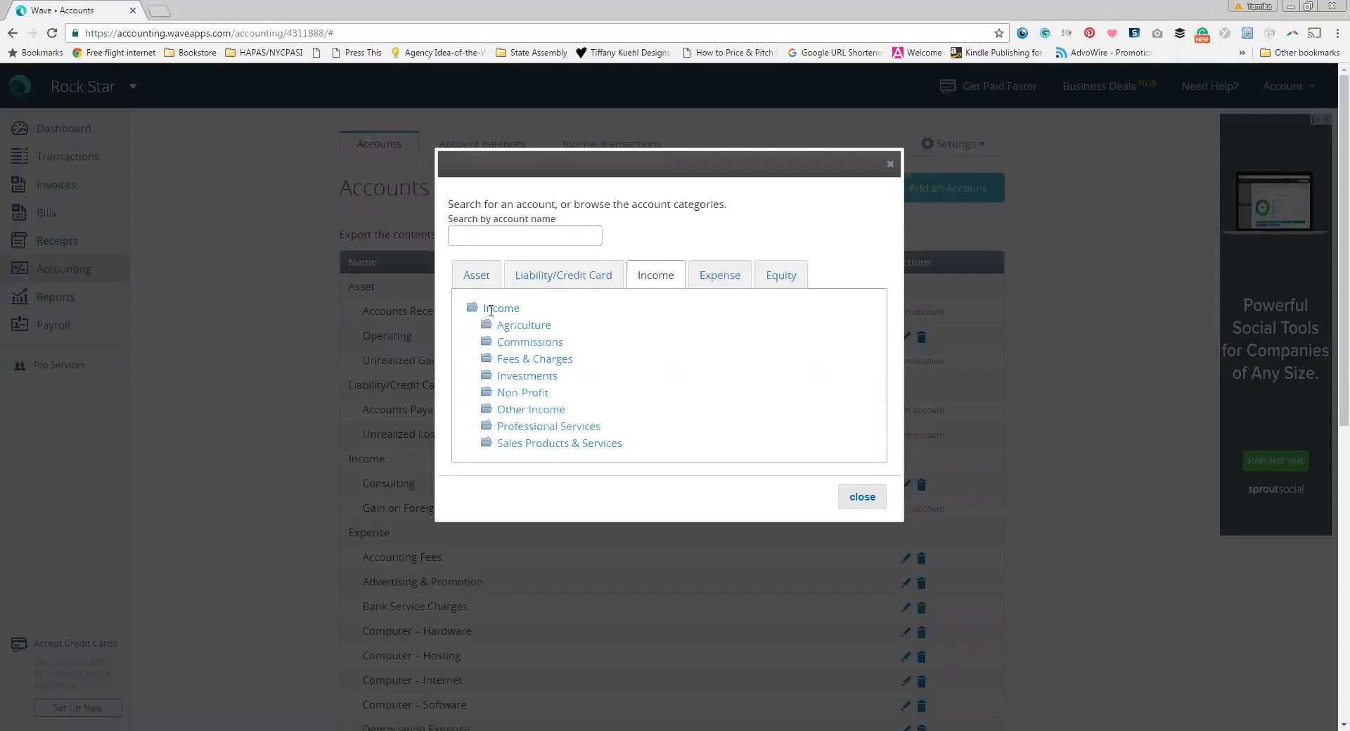
scroll(597, 352, "down", 1)
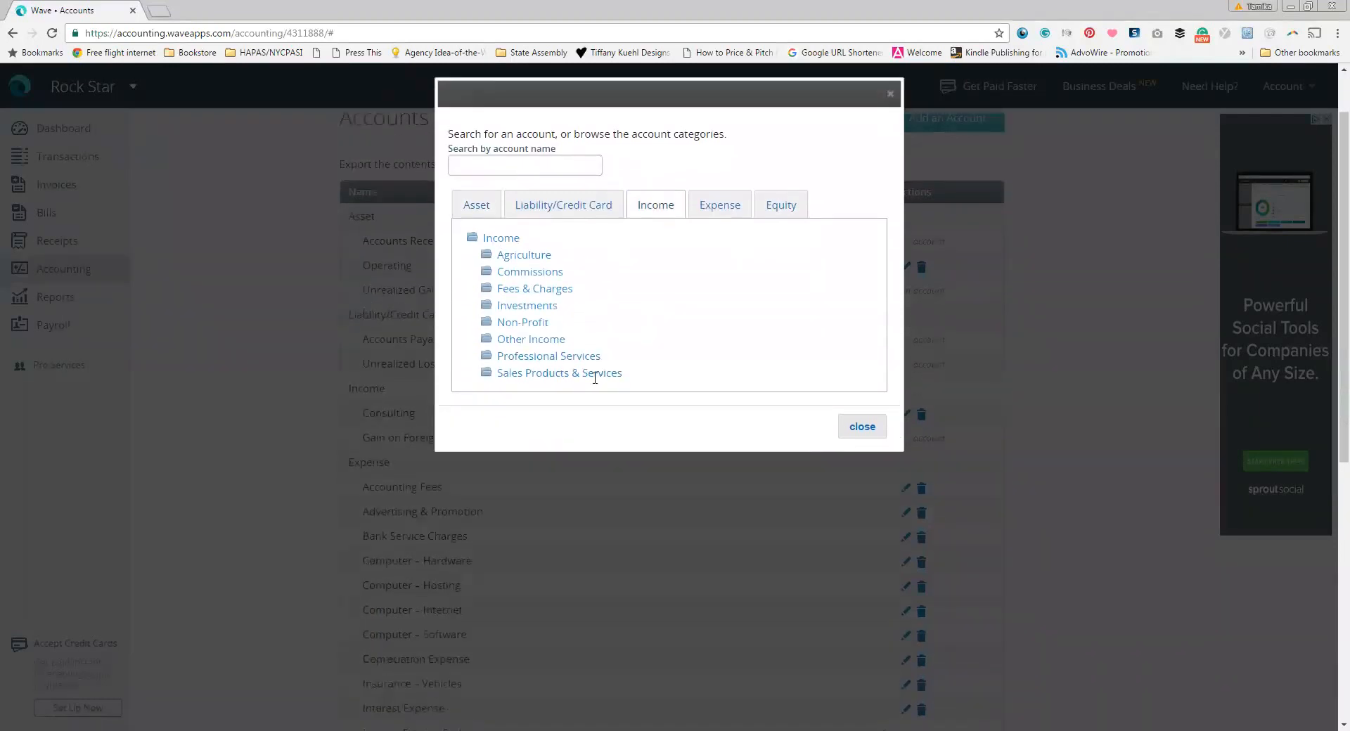
left_click(595, 374)
scroll(682, 375, "down", 2)
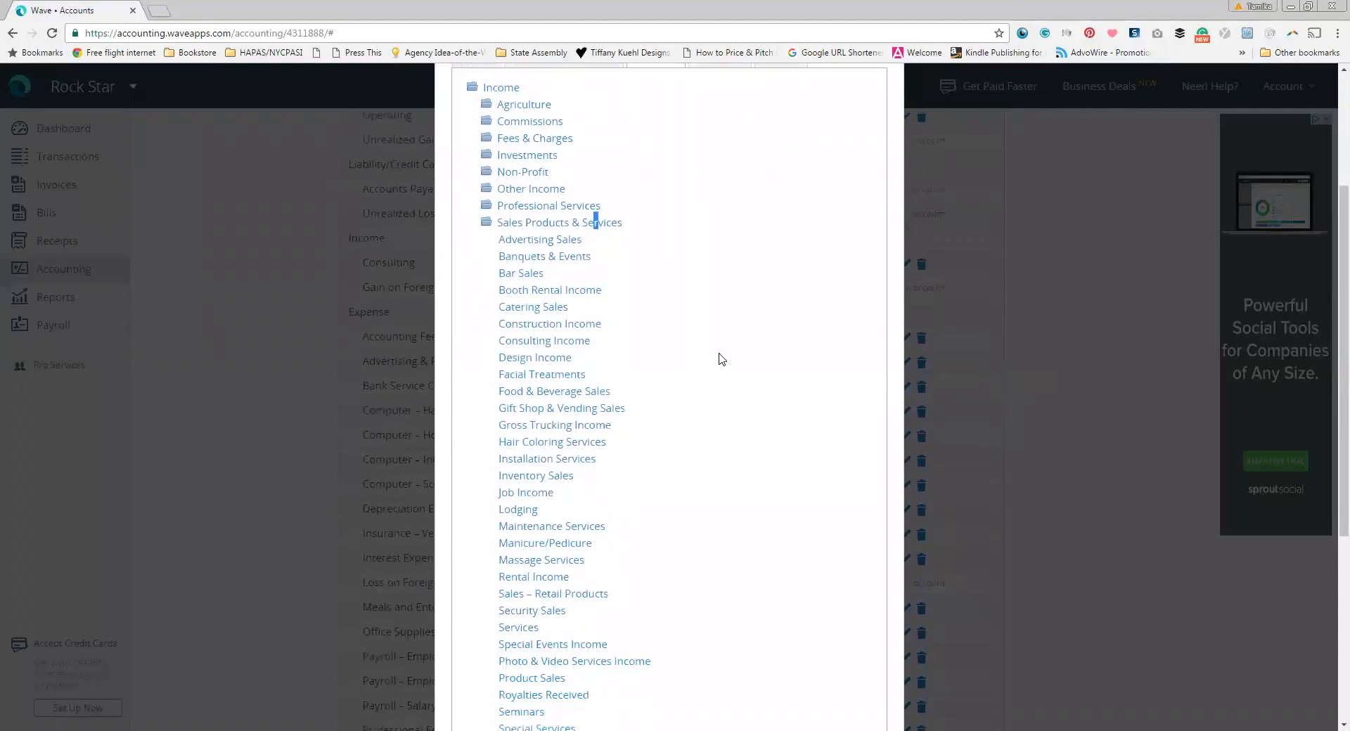
scroll(718, 359, "down", 1)
scroll(718, 358, "down", 1)
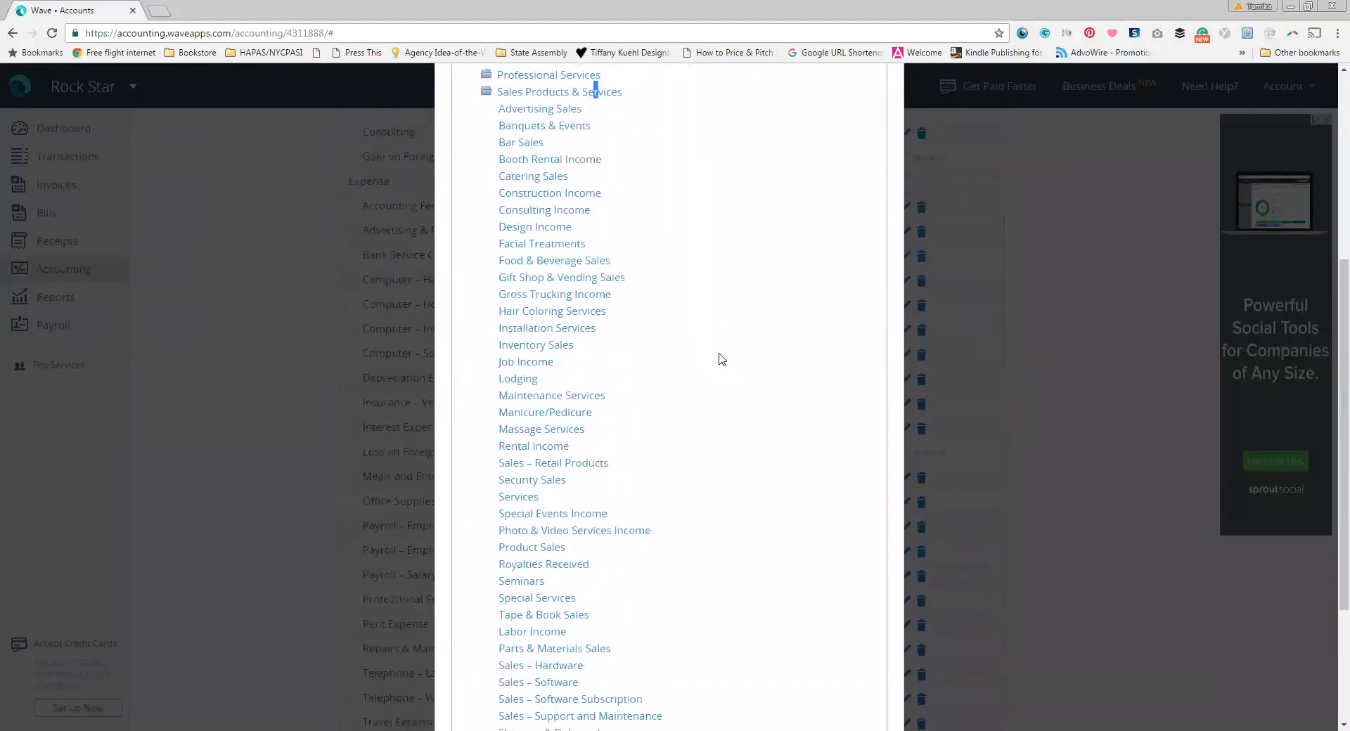
scroll(718, 359, "down", 1)
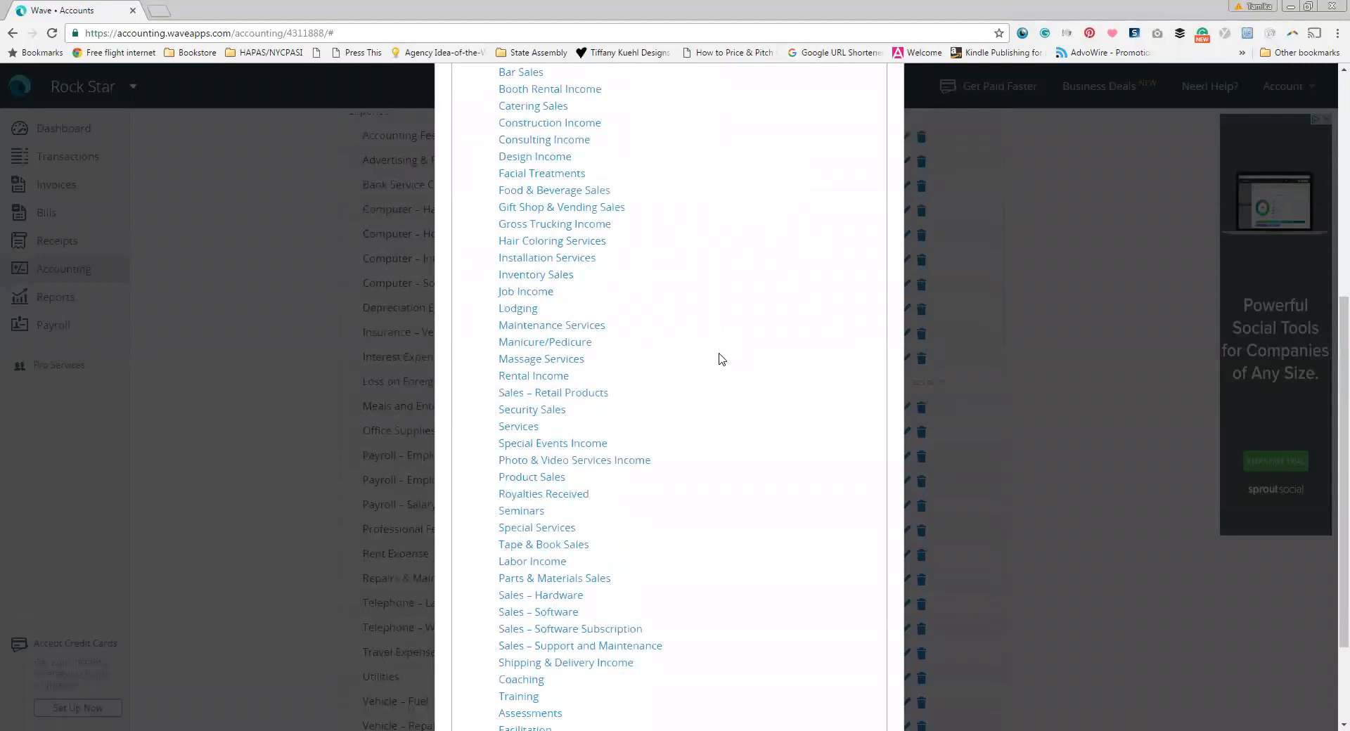
scroll(718, 359, "down", 2)
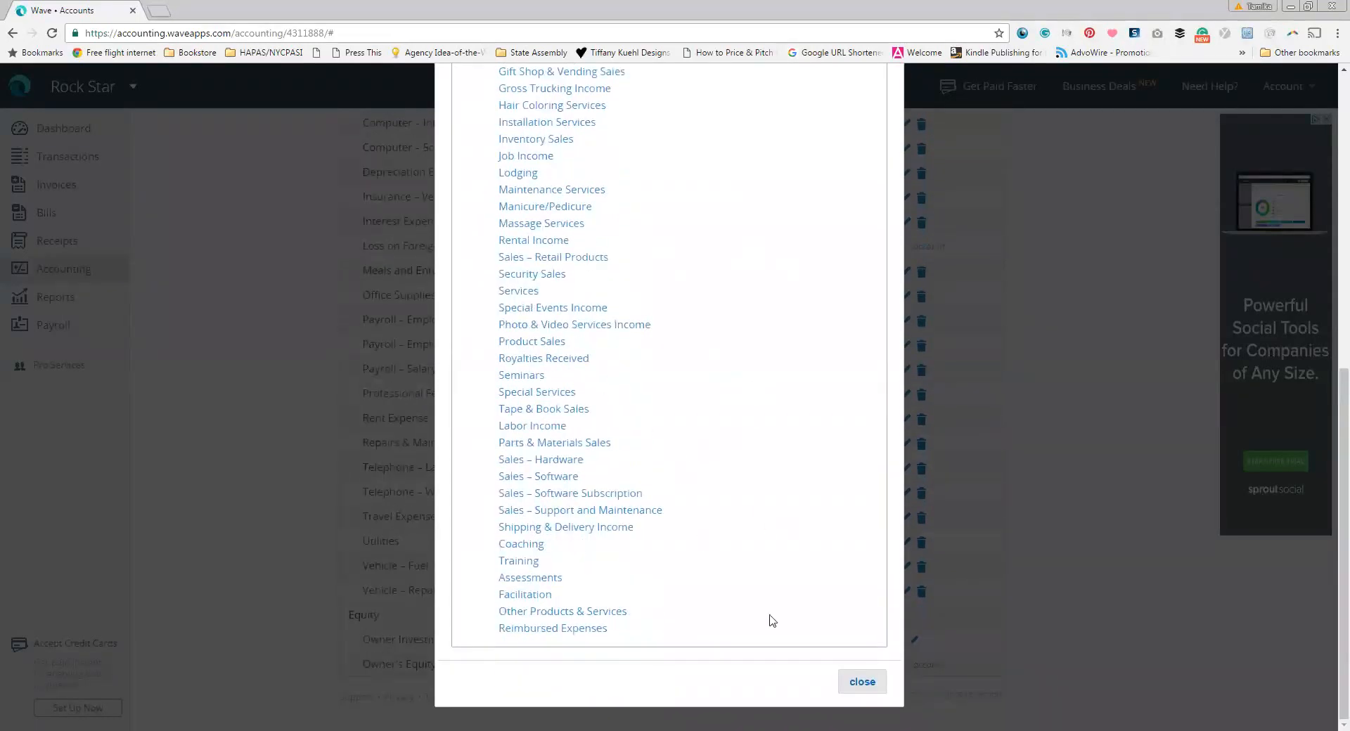
left_click(599, 615)
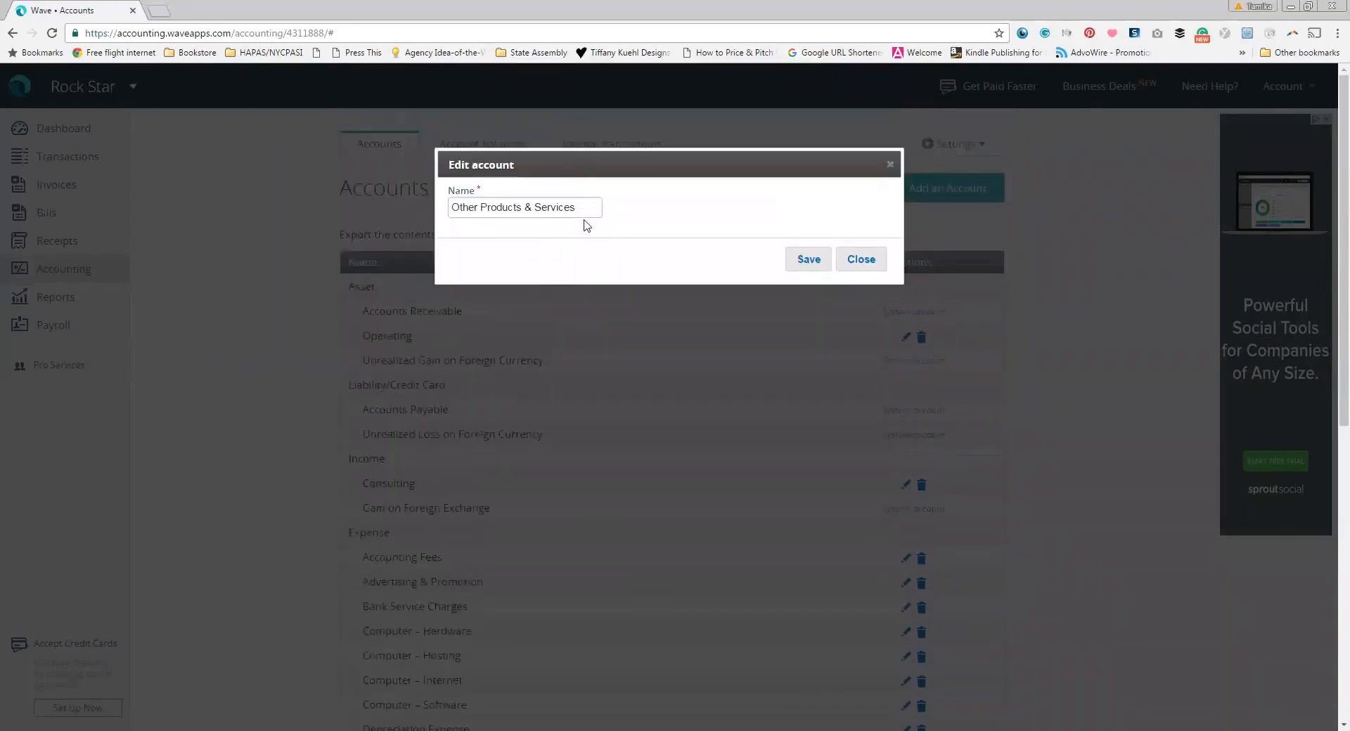
Step: Name the new income account Tax Preparation and save it
left_click_drag(569, 208, 354, 208)
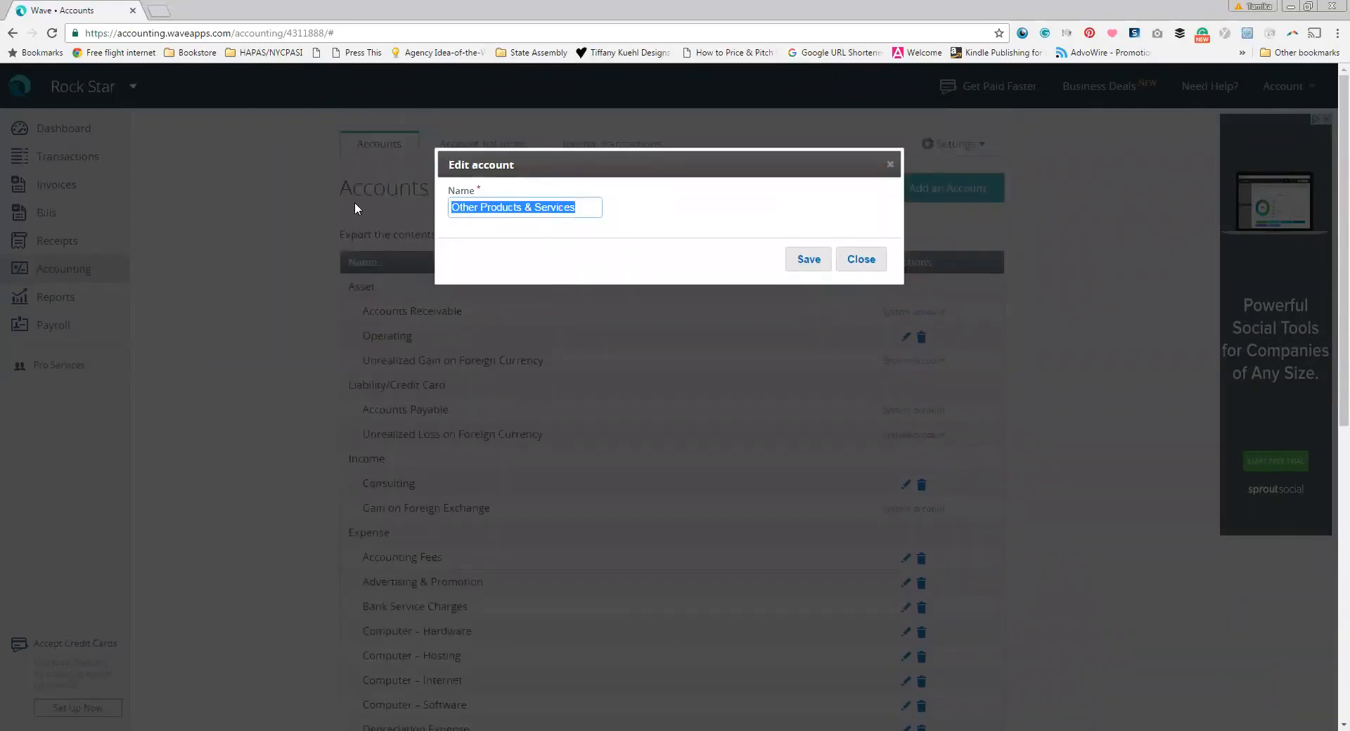
type("Tax Preparation")
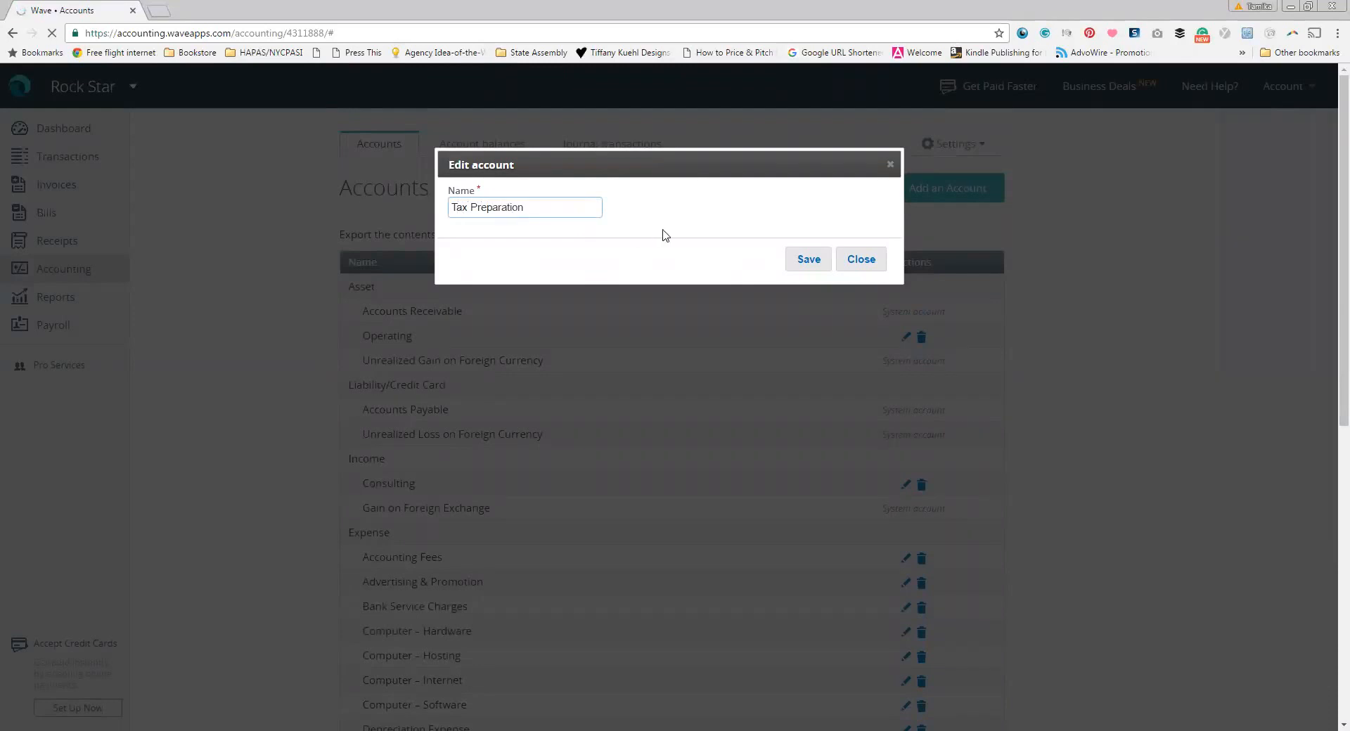
left_click(809, 260)
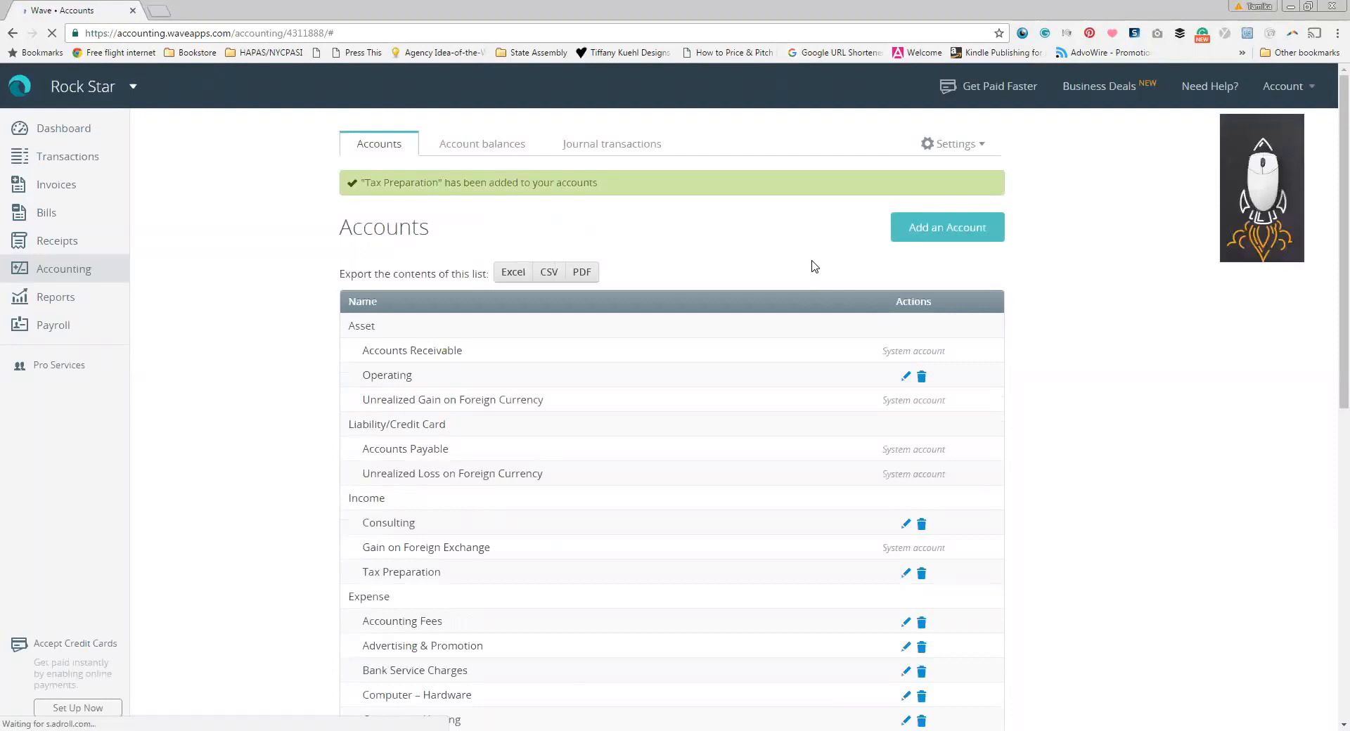
Step: Add a Bookkeeping Services account from Income > Professional Services and save it
left_click(961, 233)
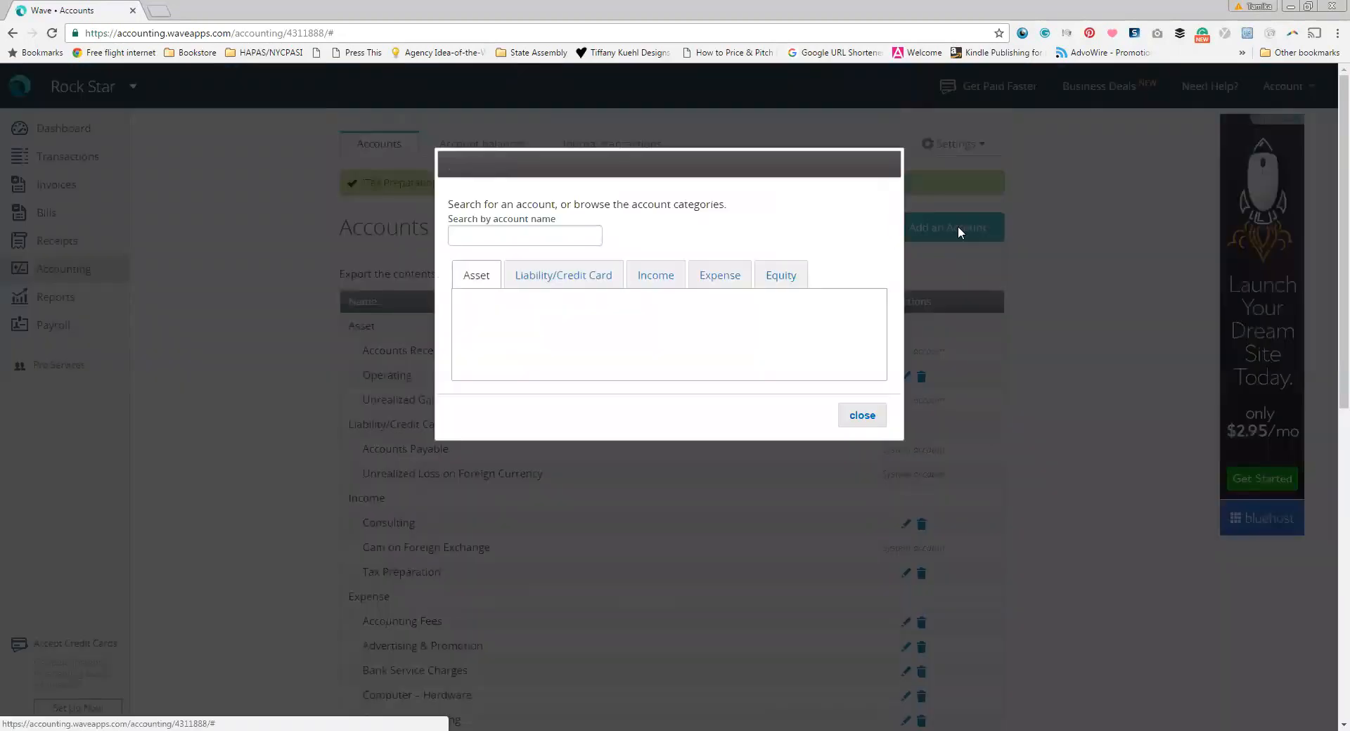
left_click(651, 276)
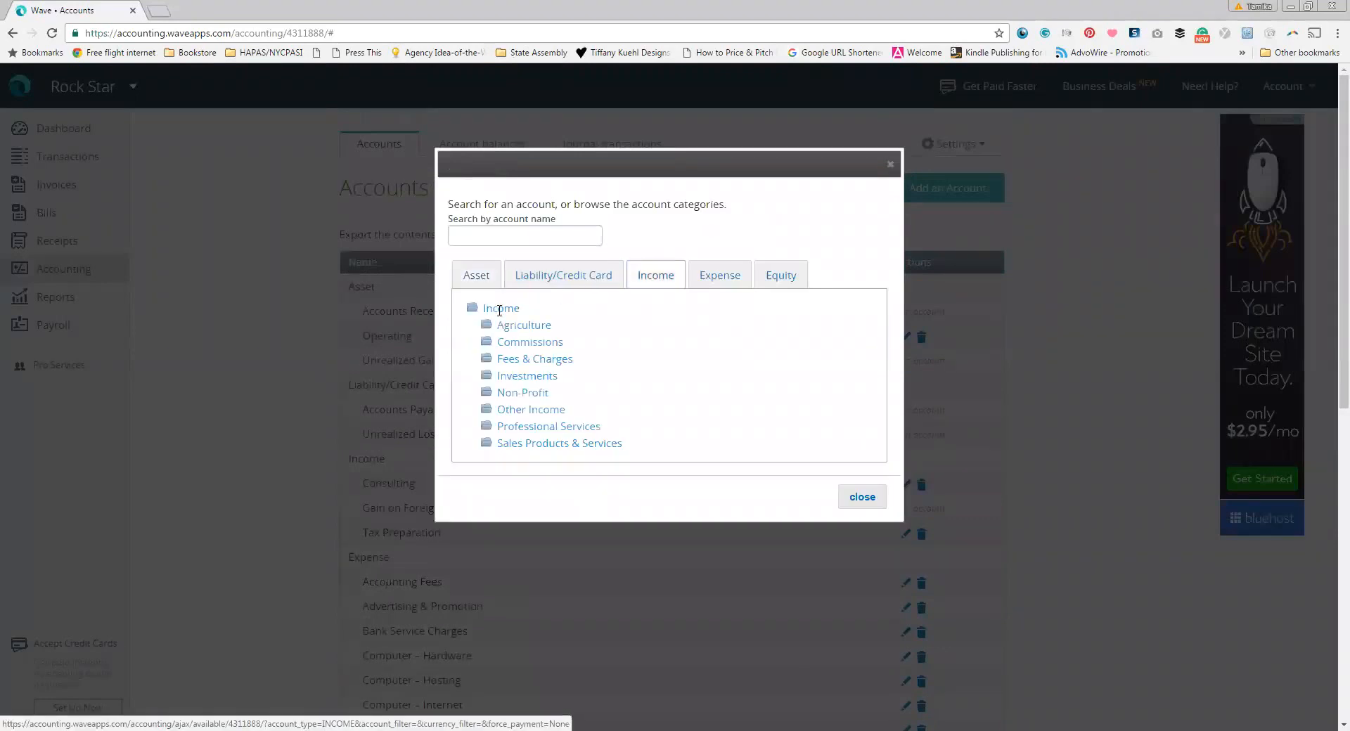
left_click(572, 428)
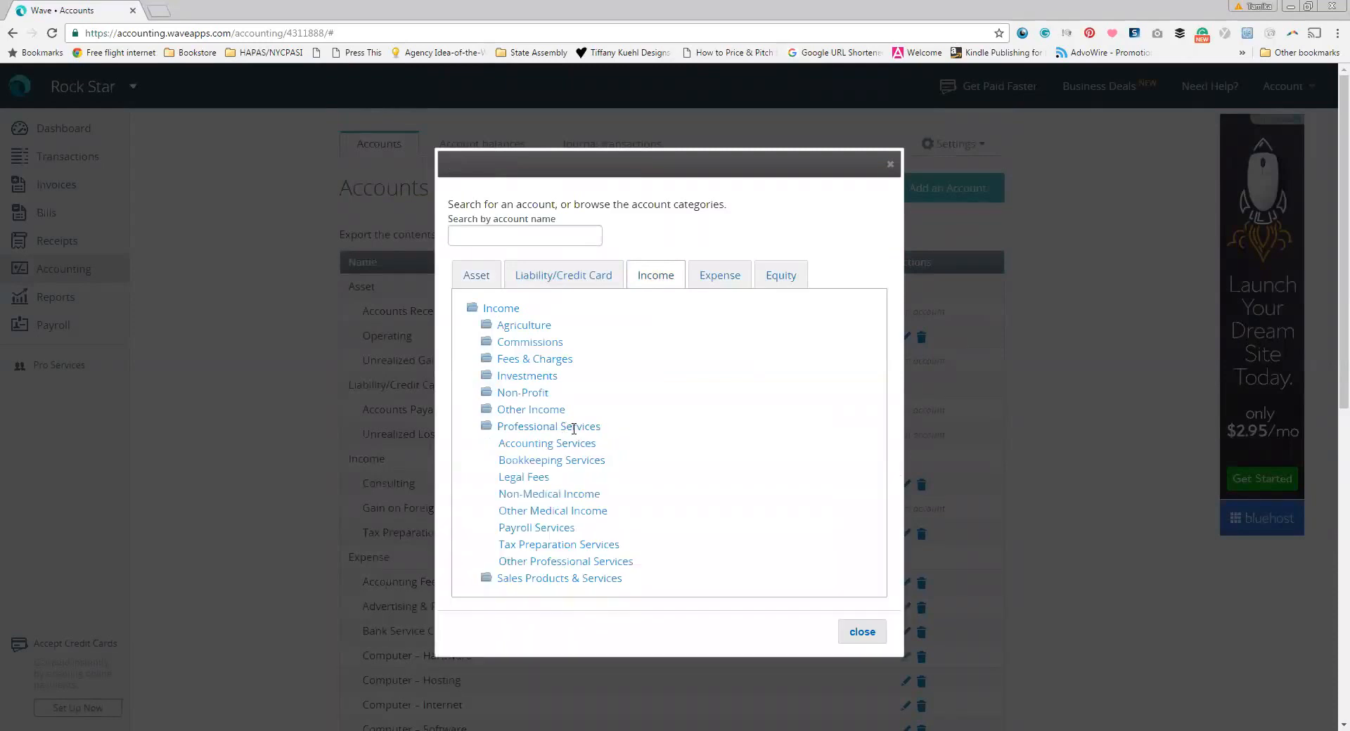
left_click(551, 461)
left_click(810, 260)
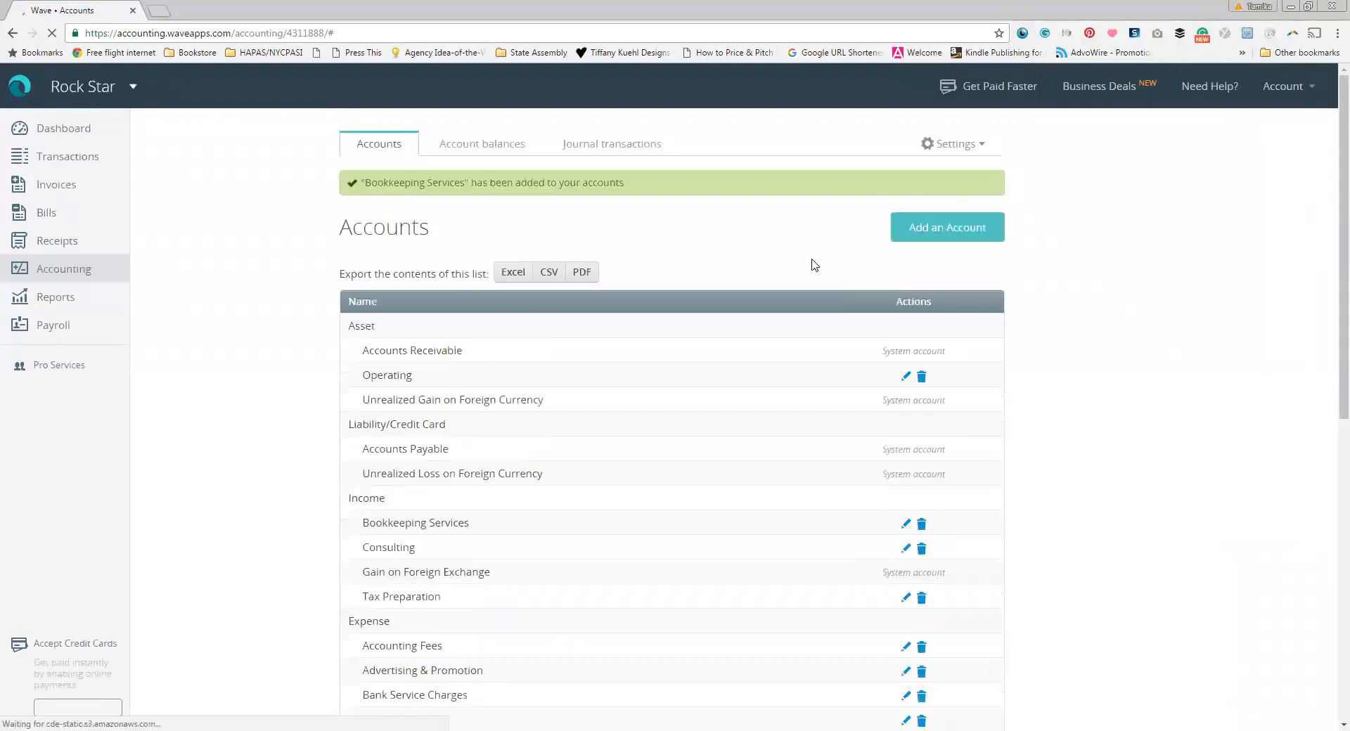
Step: Scroll through the chart of accounts to review the Operating asset and Income accounts
scroll(639, 425, "down", 1)
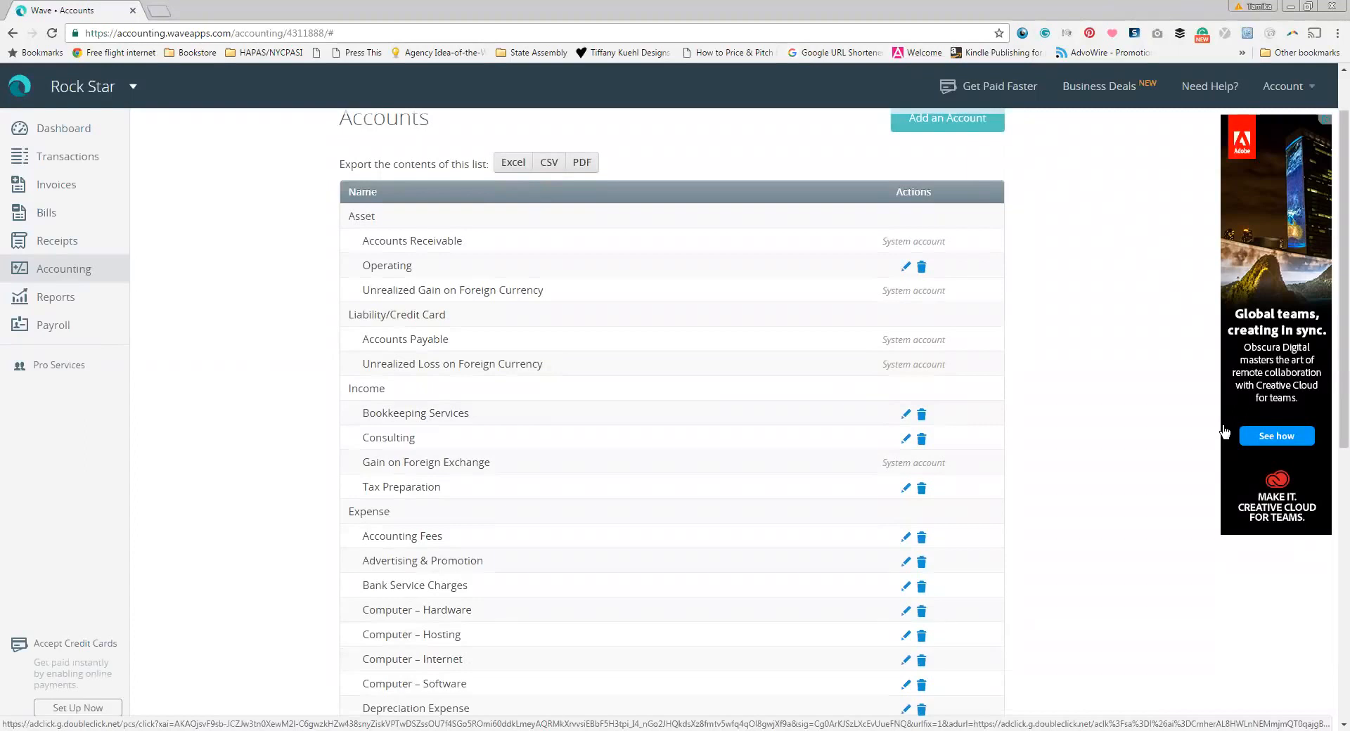
scroll(1052, 425, "down", 2)
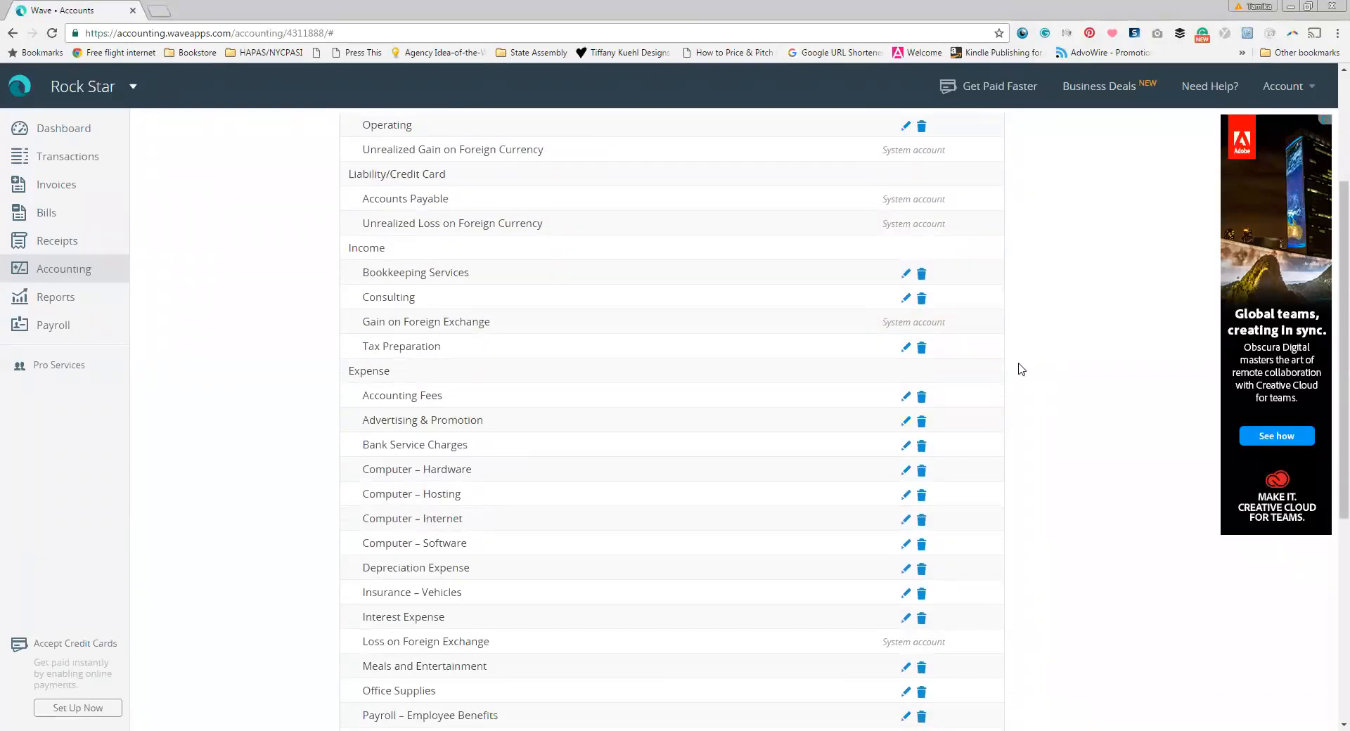
scroll(1021, 369, "down", 1)
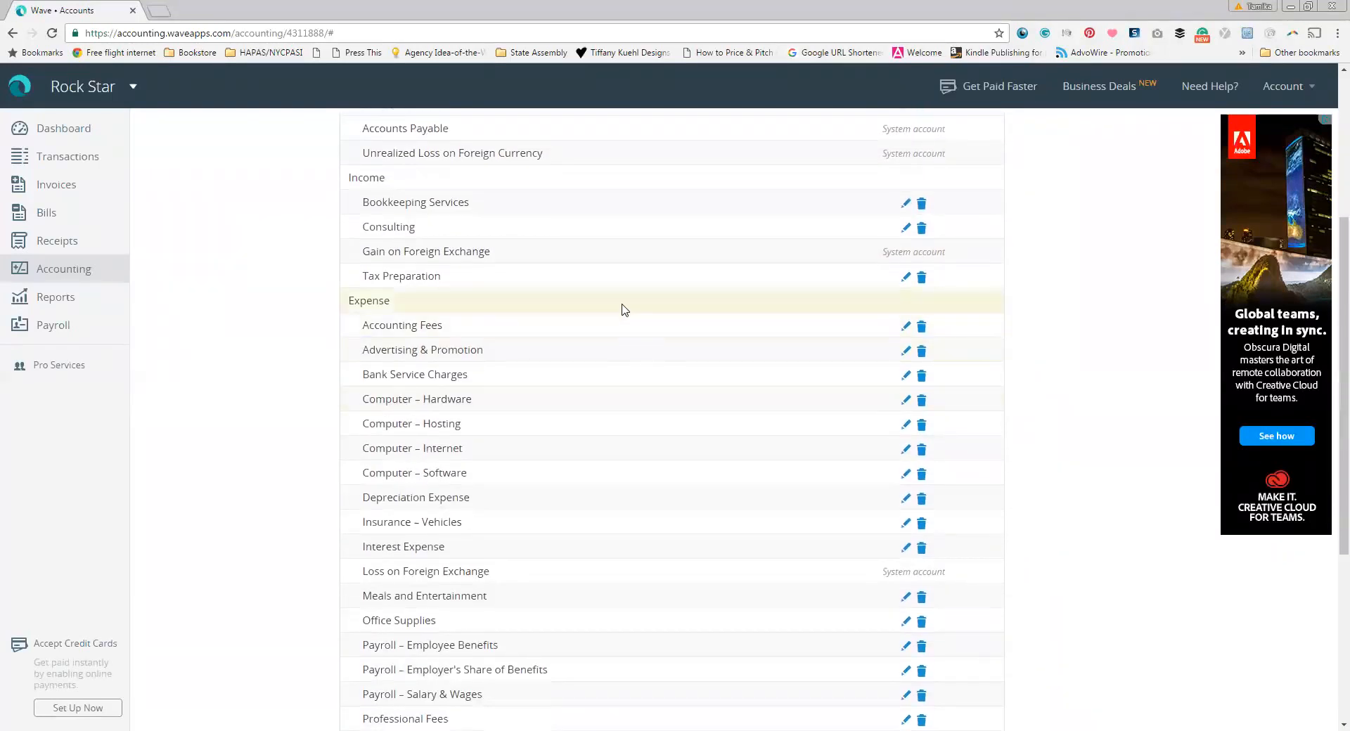
scroll(617, 337, "down", 2)
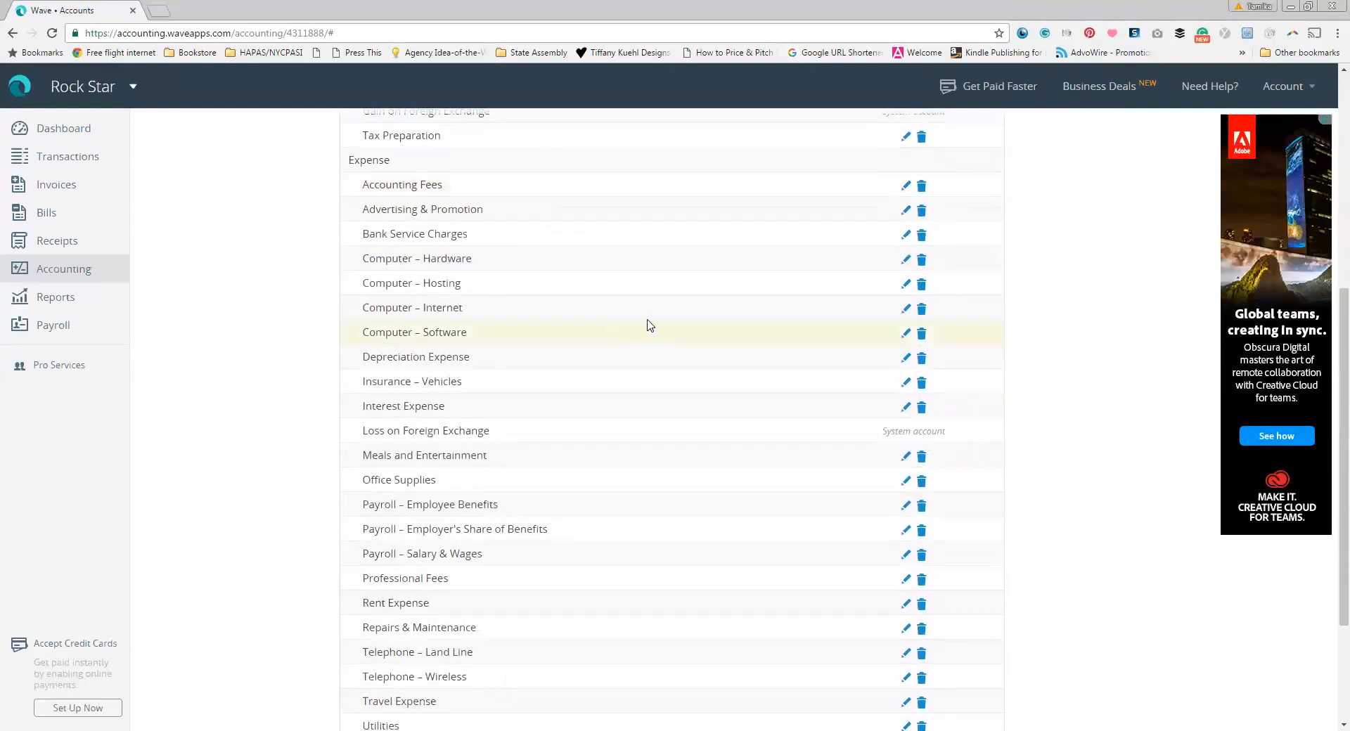
scroll(669, 479, "down", 2)
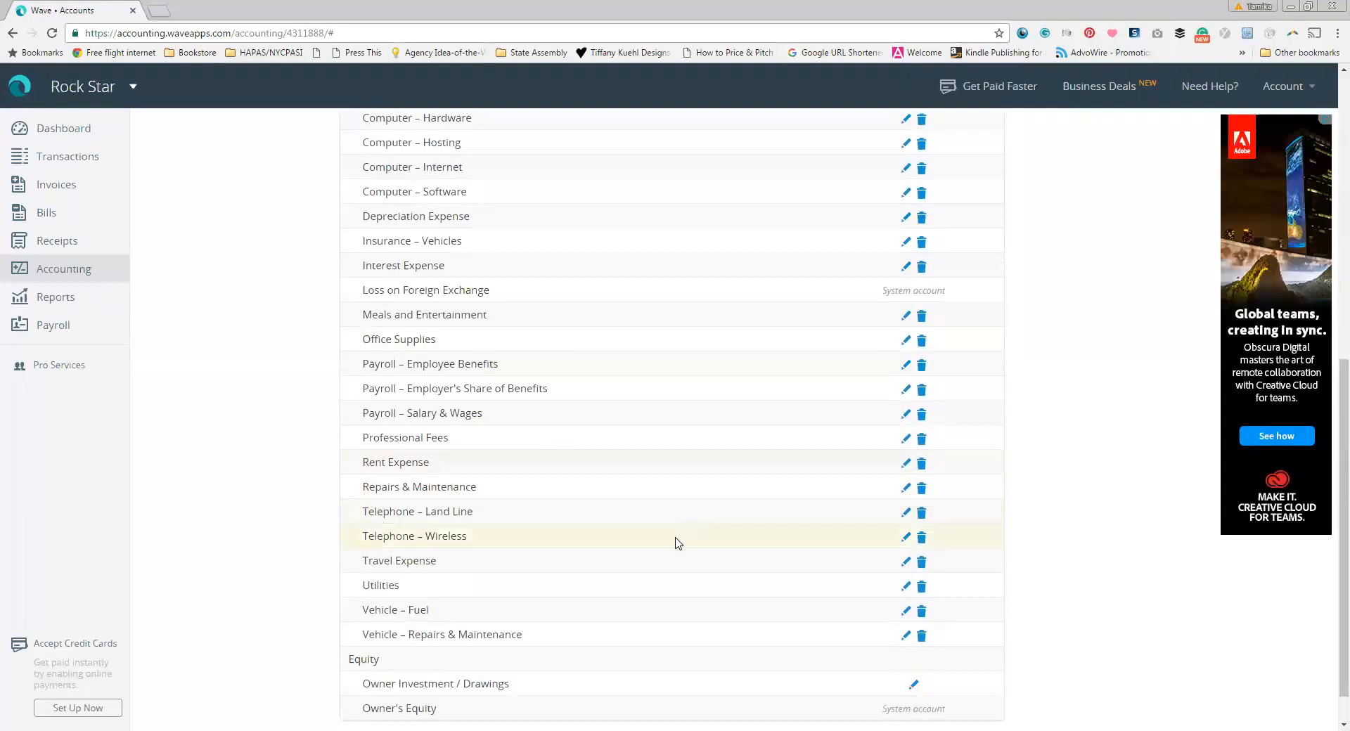
scroll(677, 543, "up", 8)
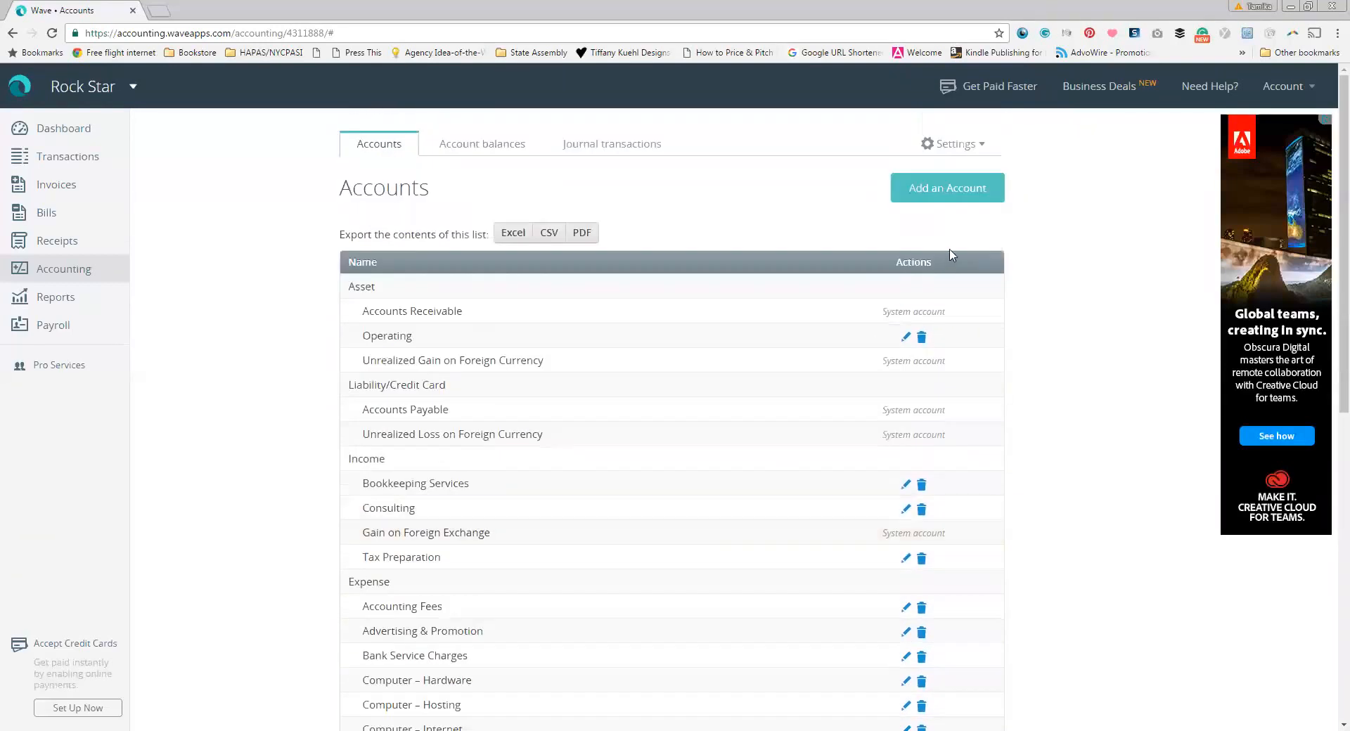
left_click(956, 200)
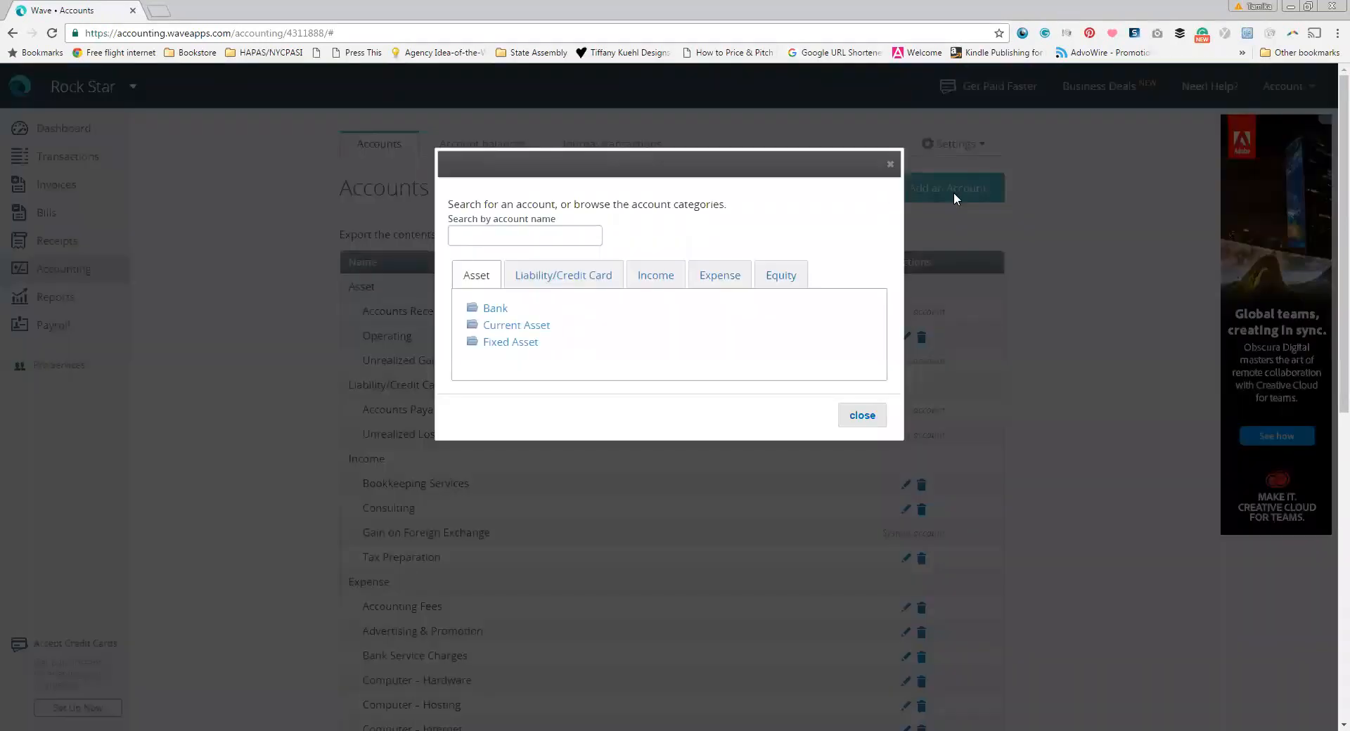
left_click(714, 274)
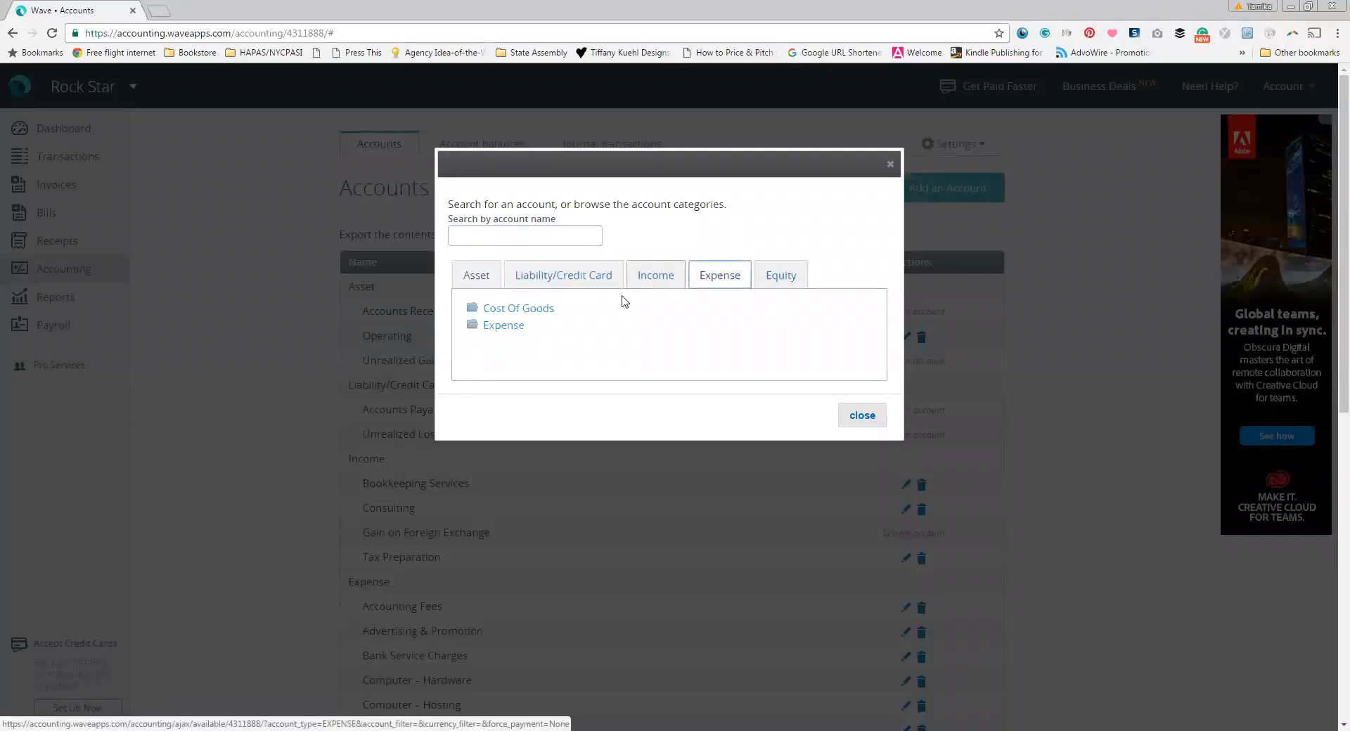
left_click(537, 310)
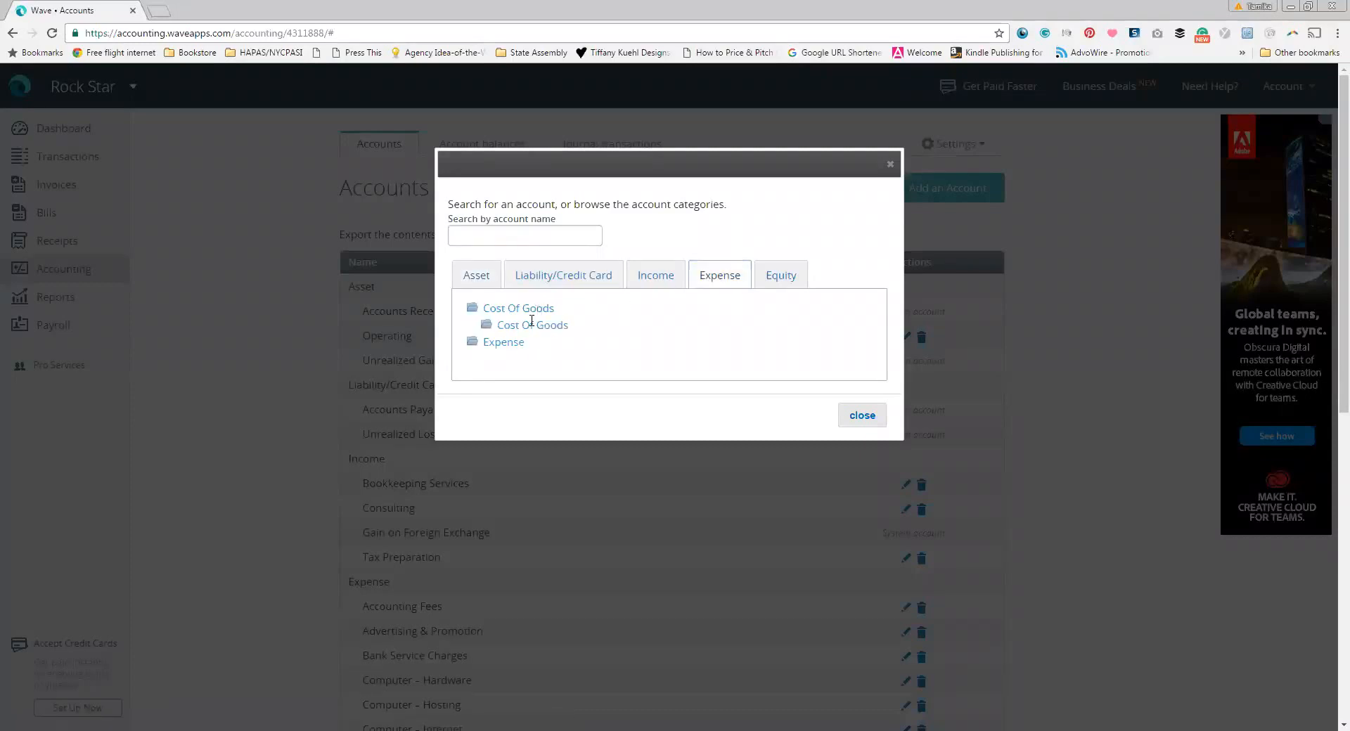
left_click(530, 323)
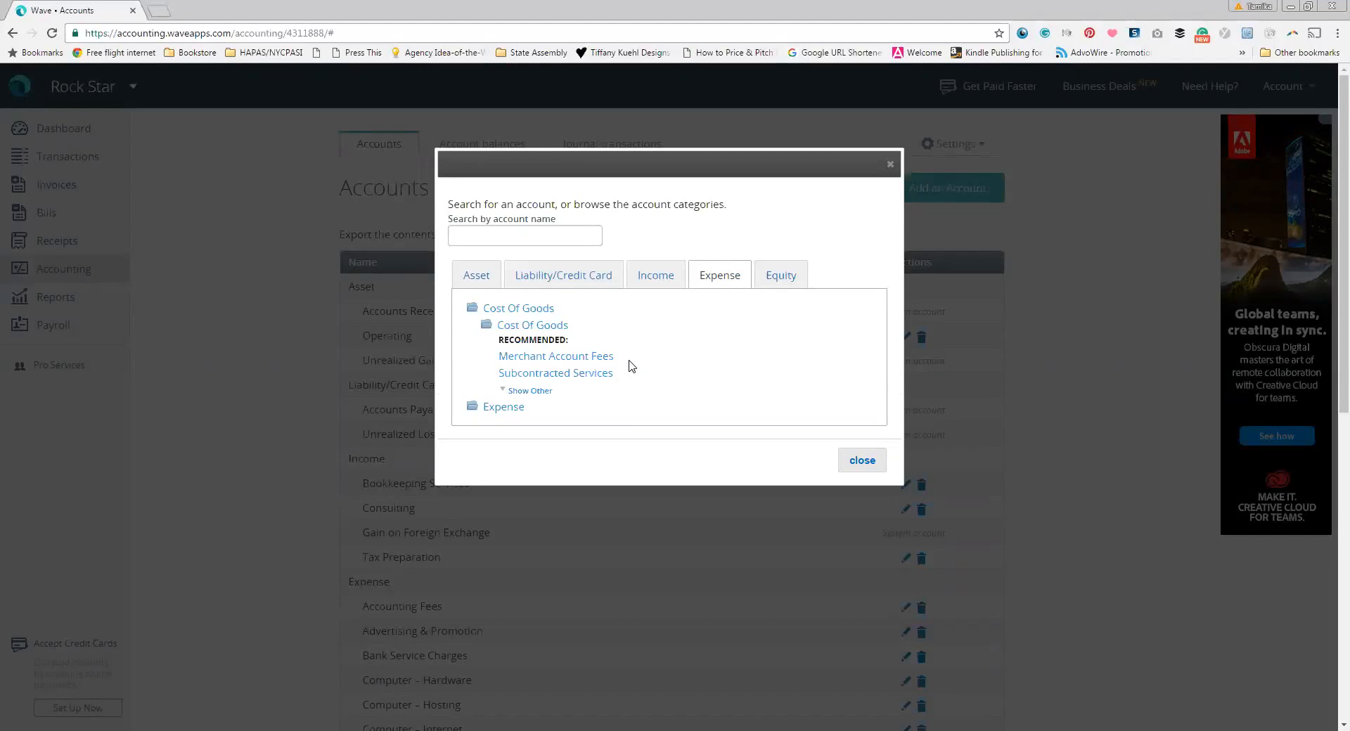
left_click(500, 407)
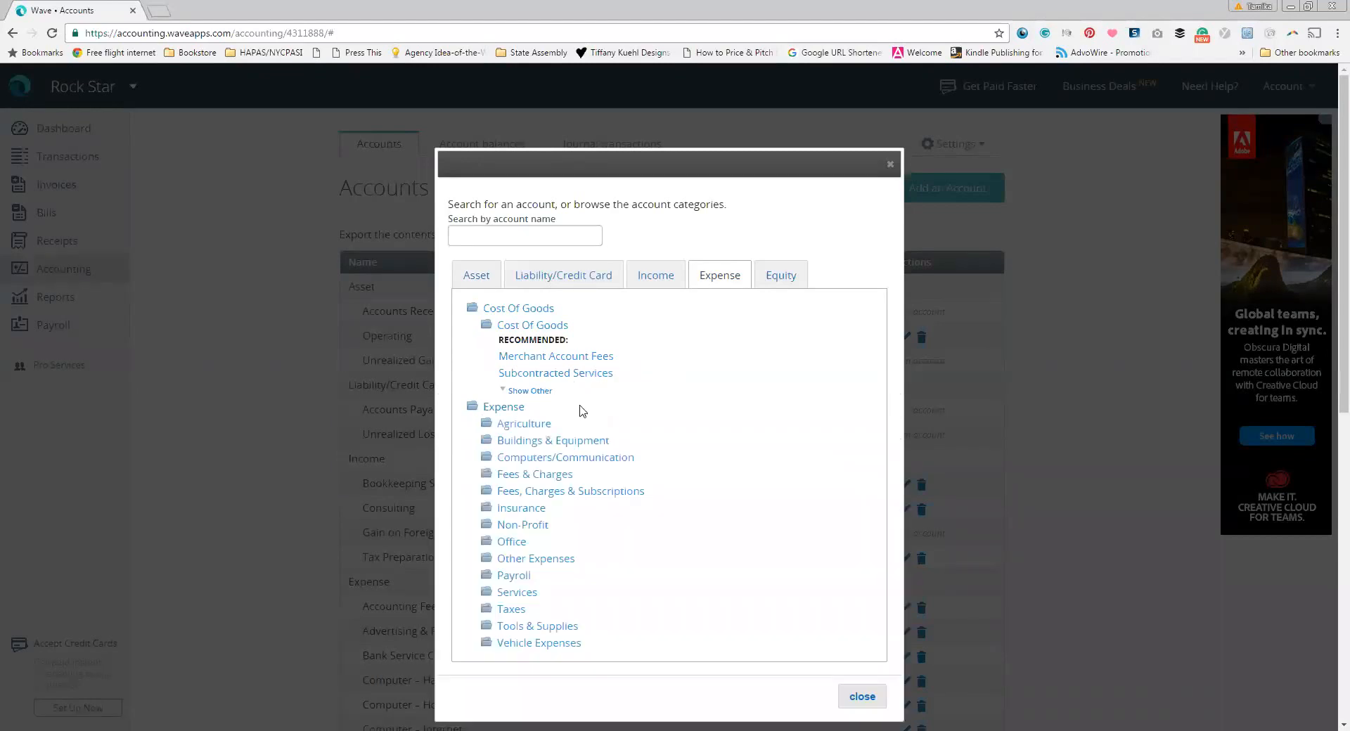
scroll(728, 384, "down", 1)
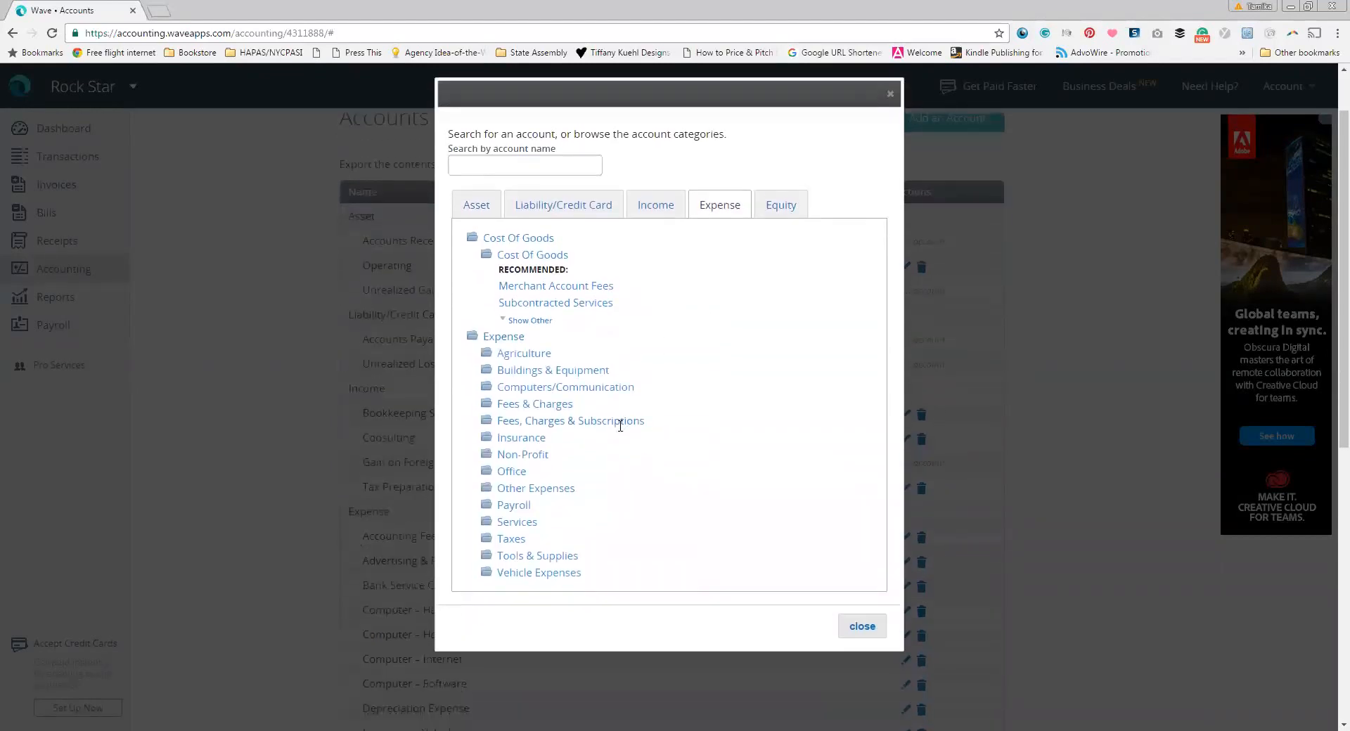
left_click(620, 422)
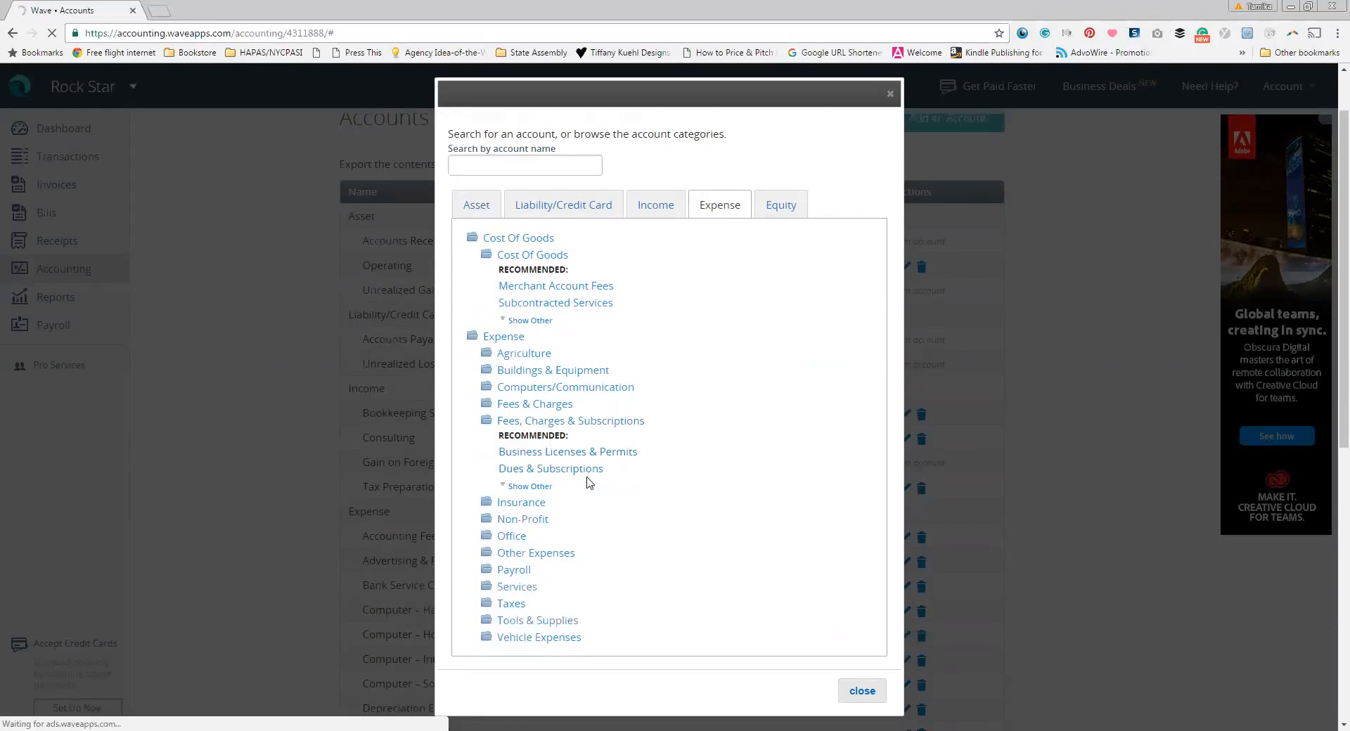
left_click(861, 691)
scroll(680, 550, "down", 4)
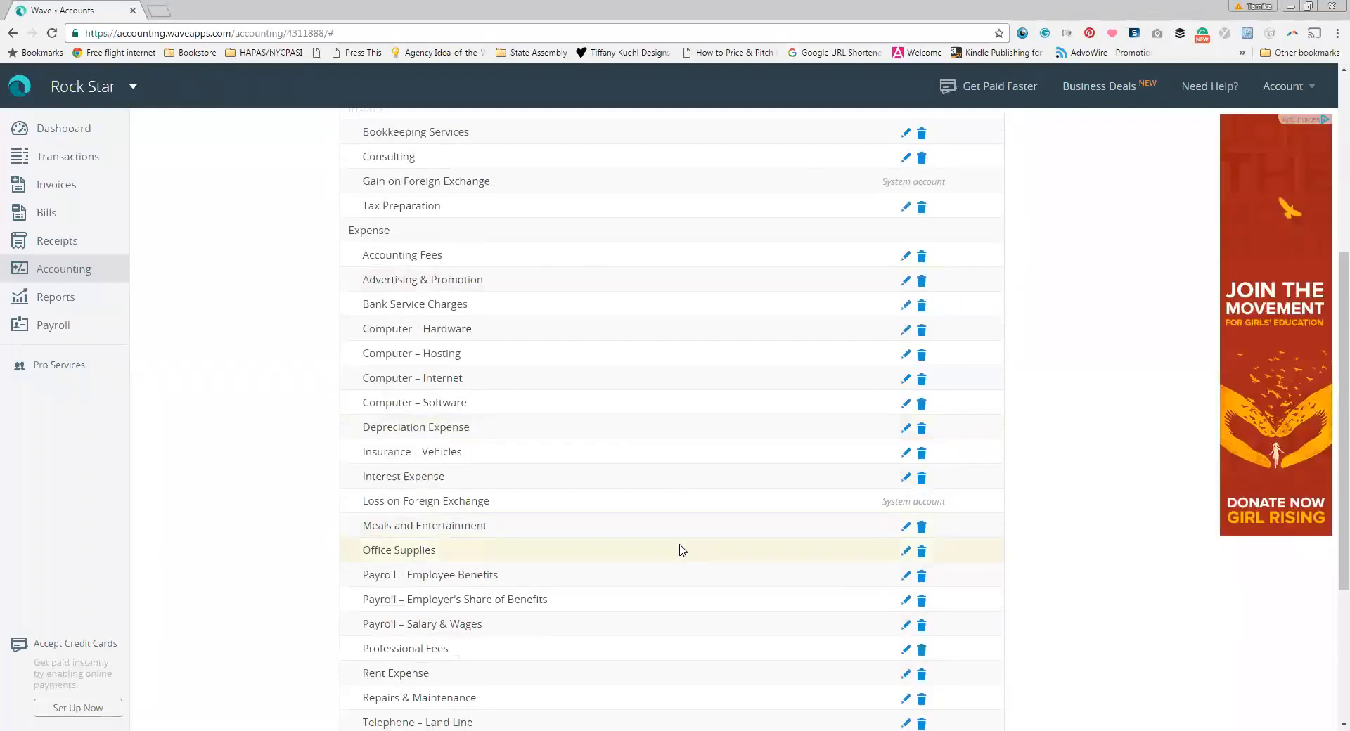
scroll(679, 550, "down", 3)
scroll(681, 555, "up", 3)
scroll(680, 555, "up", 5)
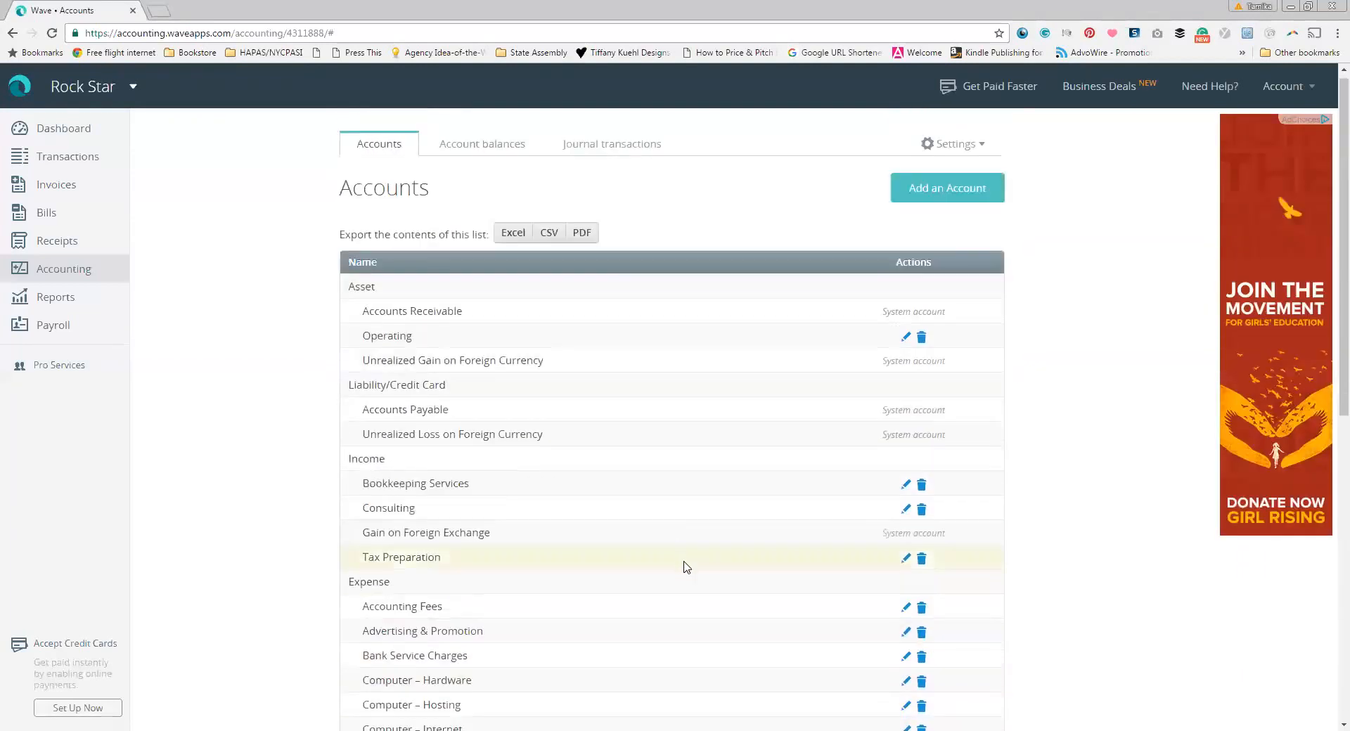
Step: Add a Dues & Subscriptions account from Expense > Fees, Charges & Subscriptions
left_click(953, 188)
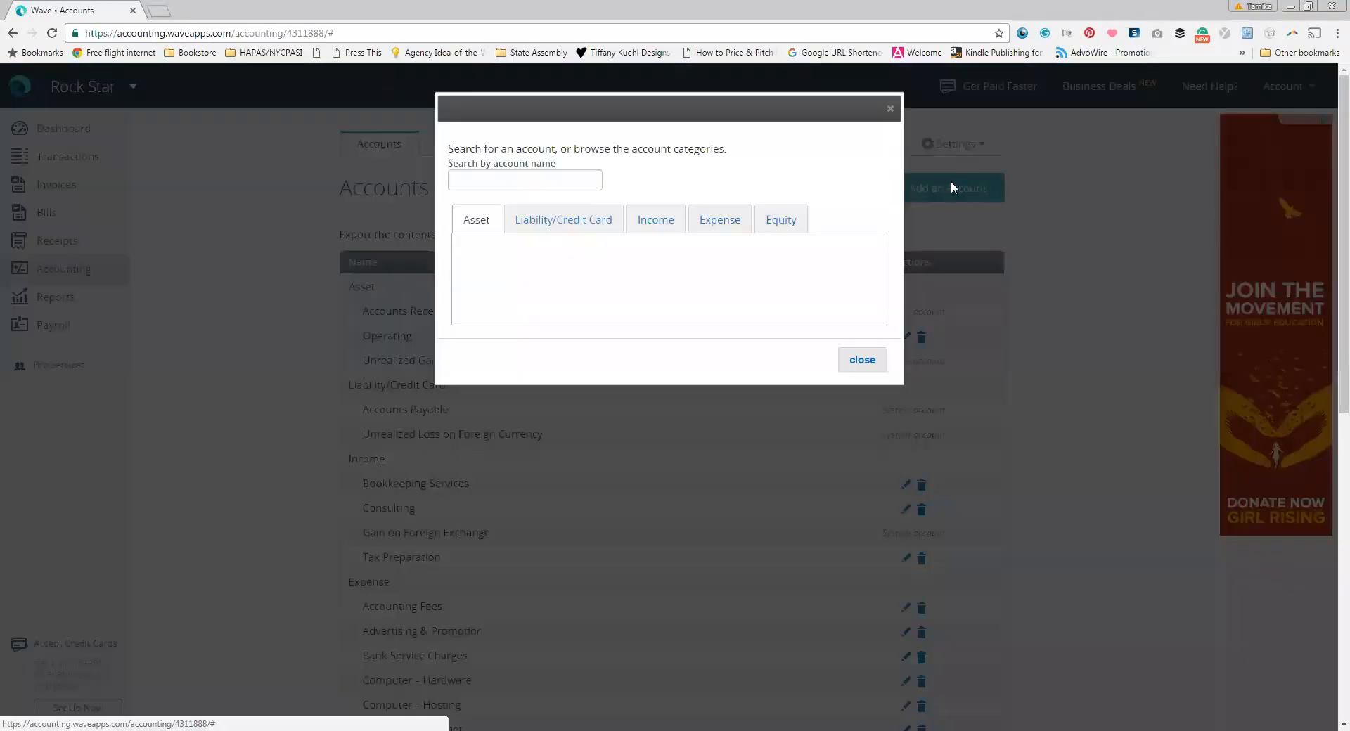
left_click(717, 223)
left_click(503, 270)
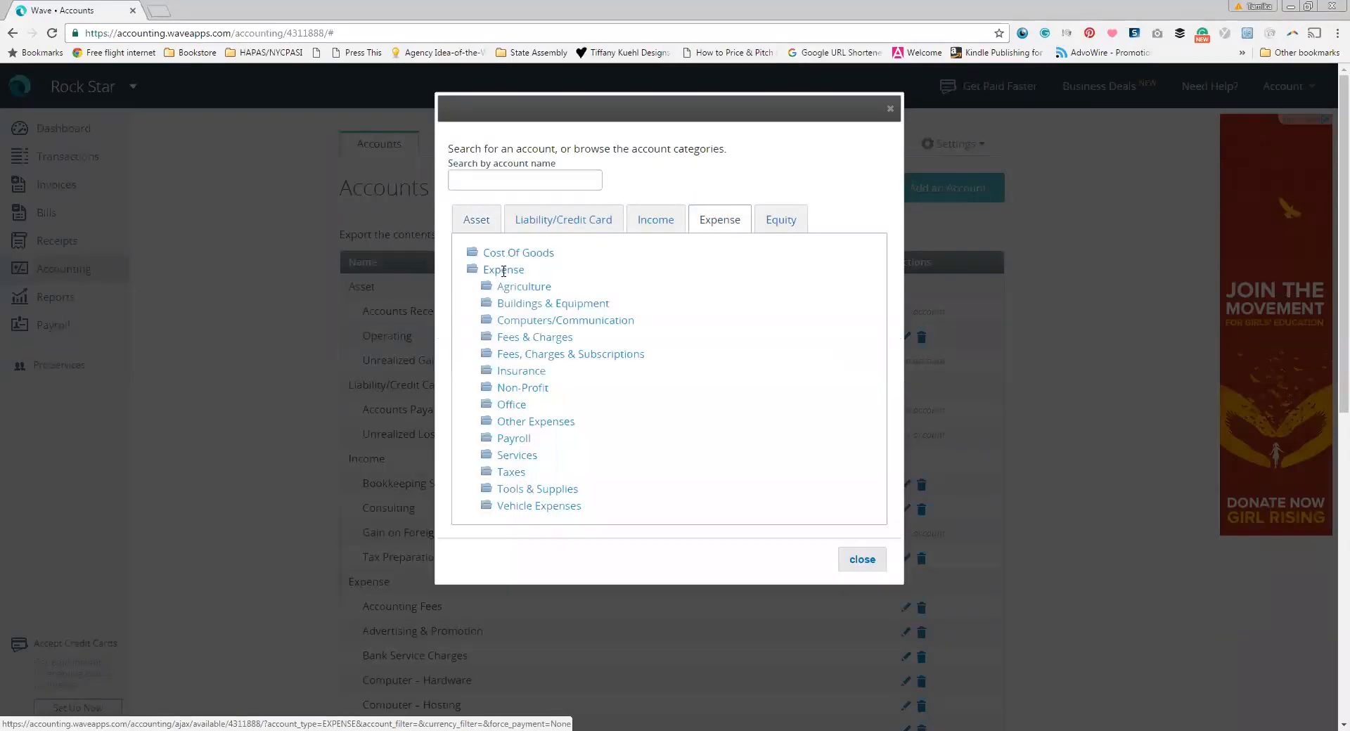
left_click(532, 355)
left_click(570, 402)
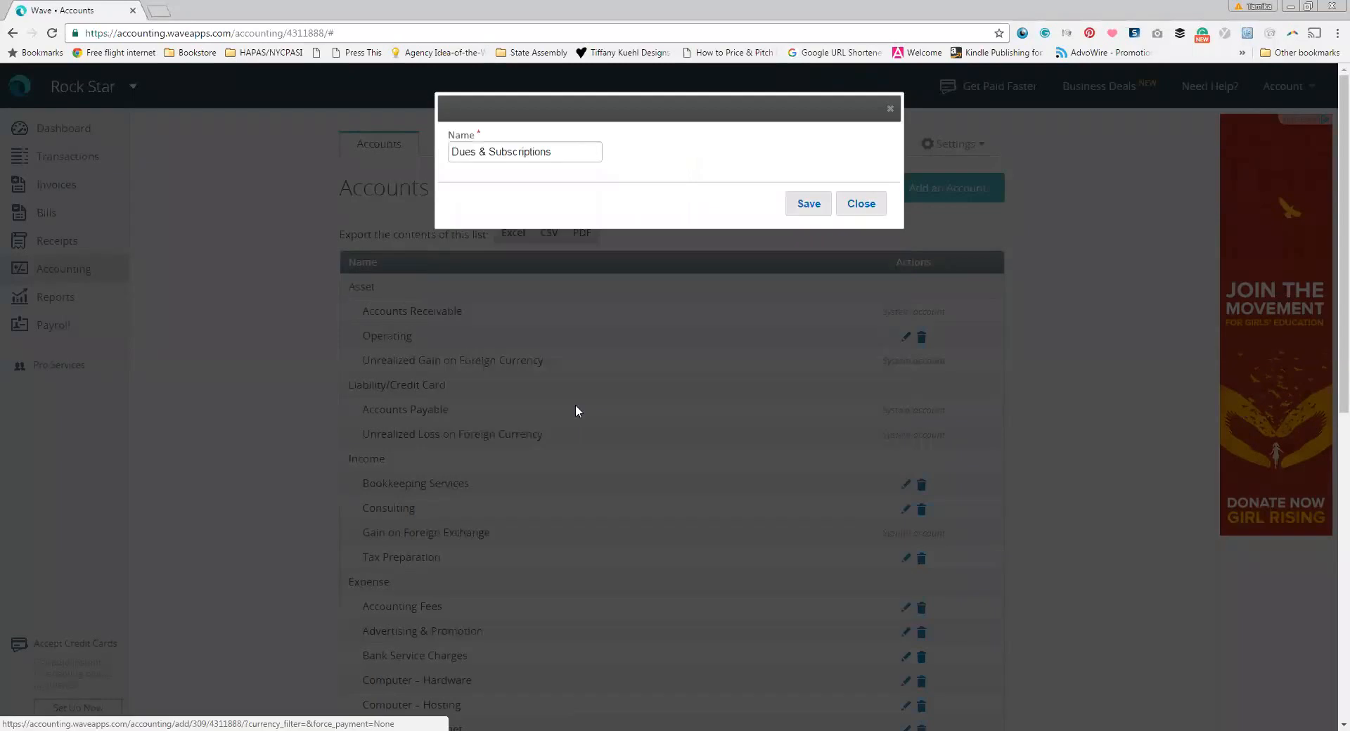
left_click(809, 204)
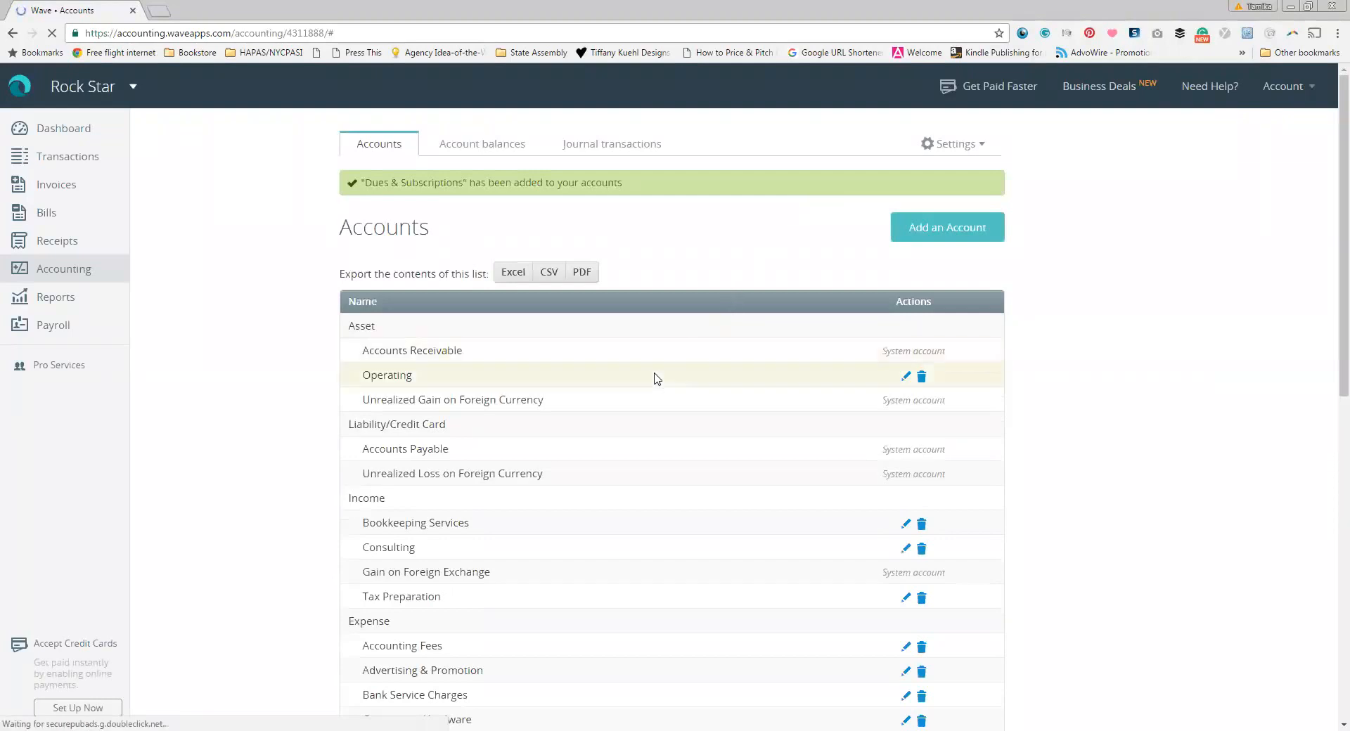
Step: Go to the business dashboard
scroll(658, 379, "down", 2)
scroll(658, 380, "up", 2)
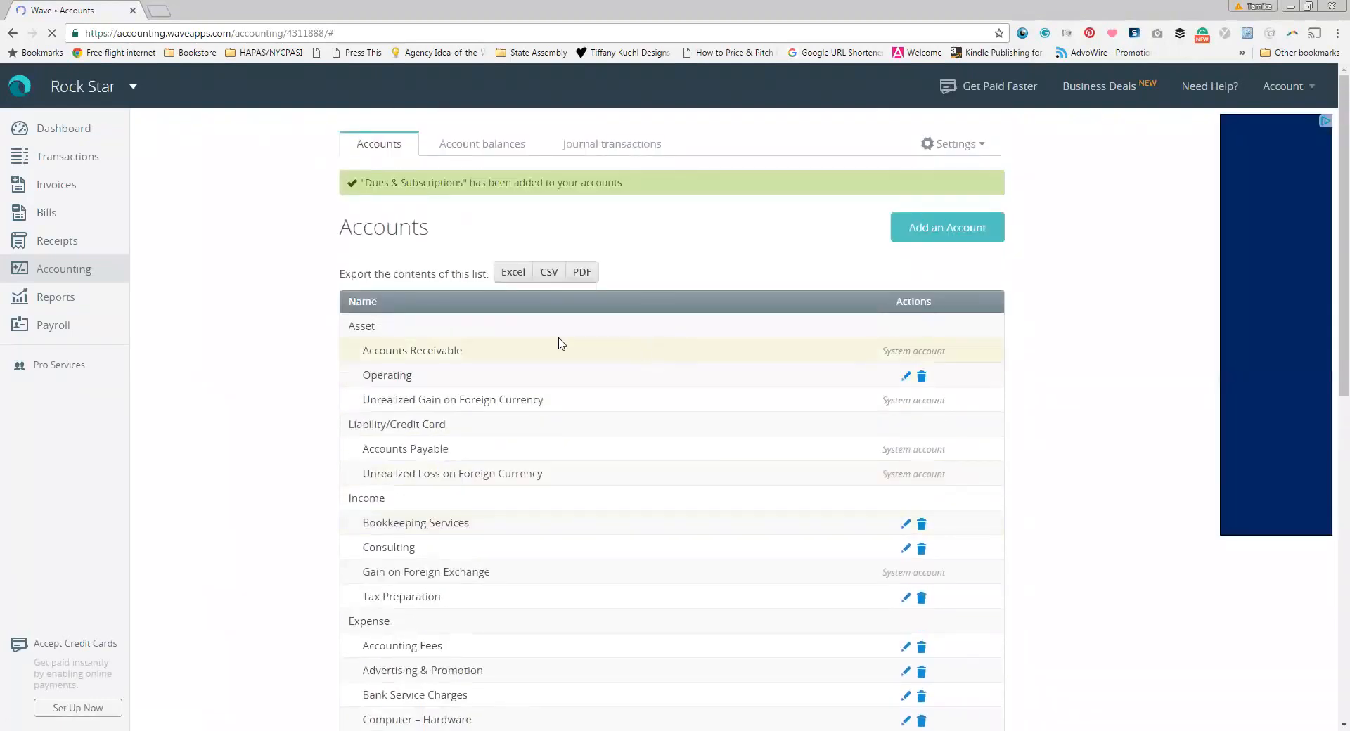
left_click(68, 130)
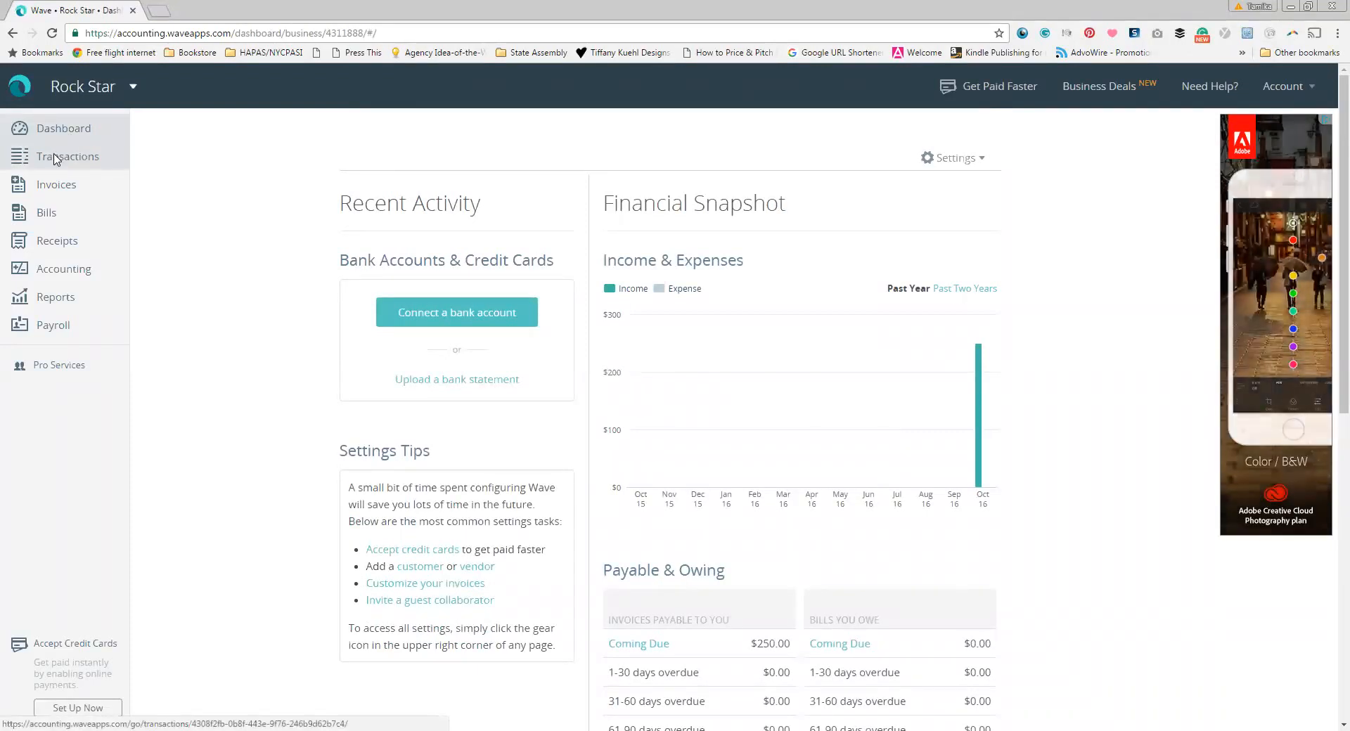
Step: Show the Transactions list, filtered to Unverified and currently empty
left_click(55, 157)
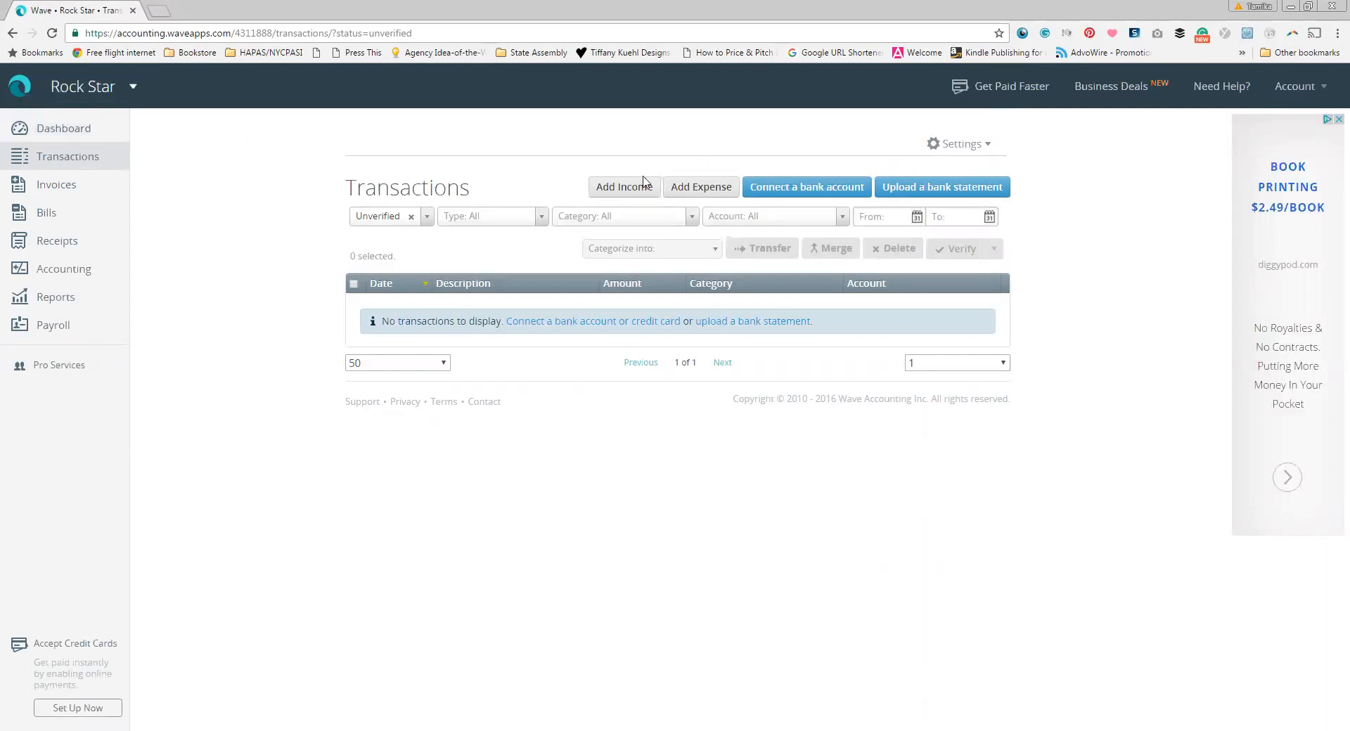
Step: Add an income dated 2016-10-03, 'Individual Tax Preparation', for 350.00
left_click(611, 196)
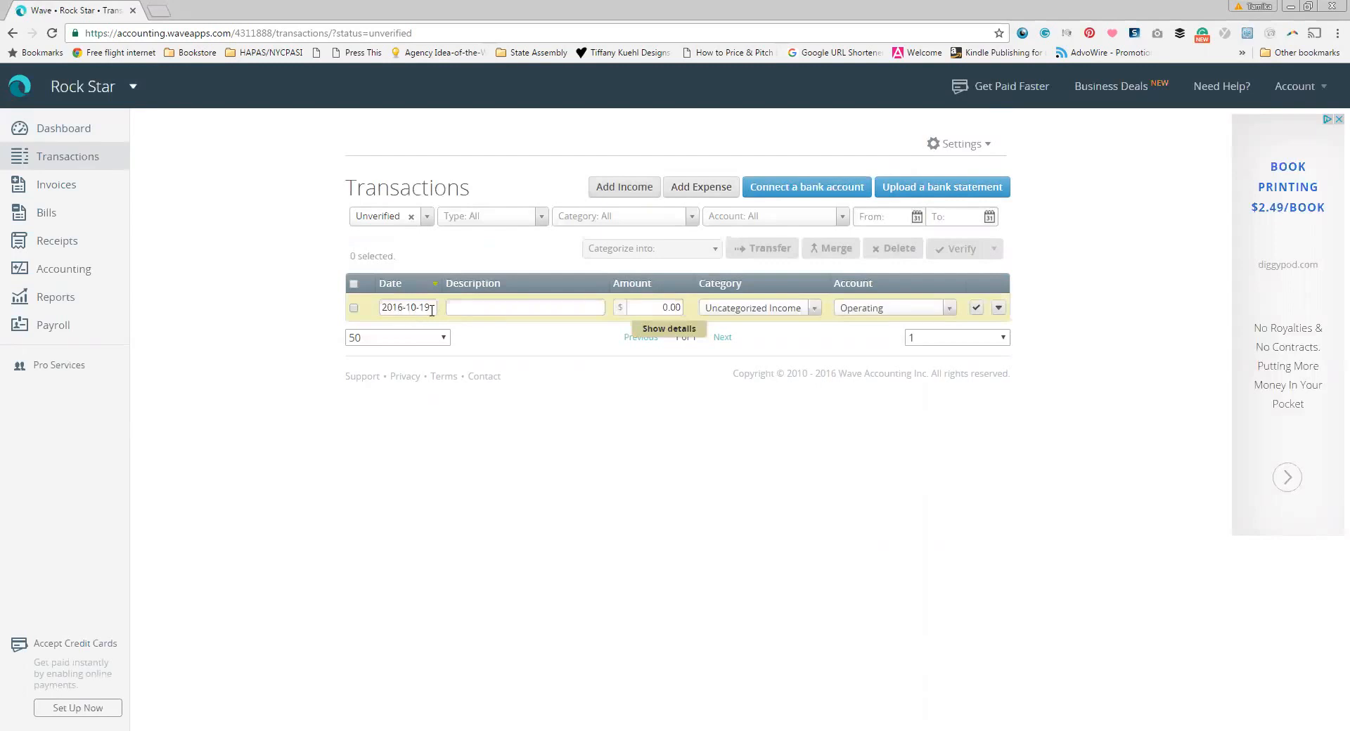
left_click_drag(431, 308, 406, 309)
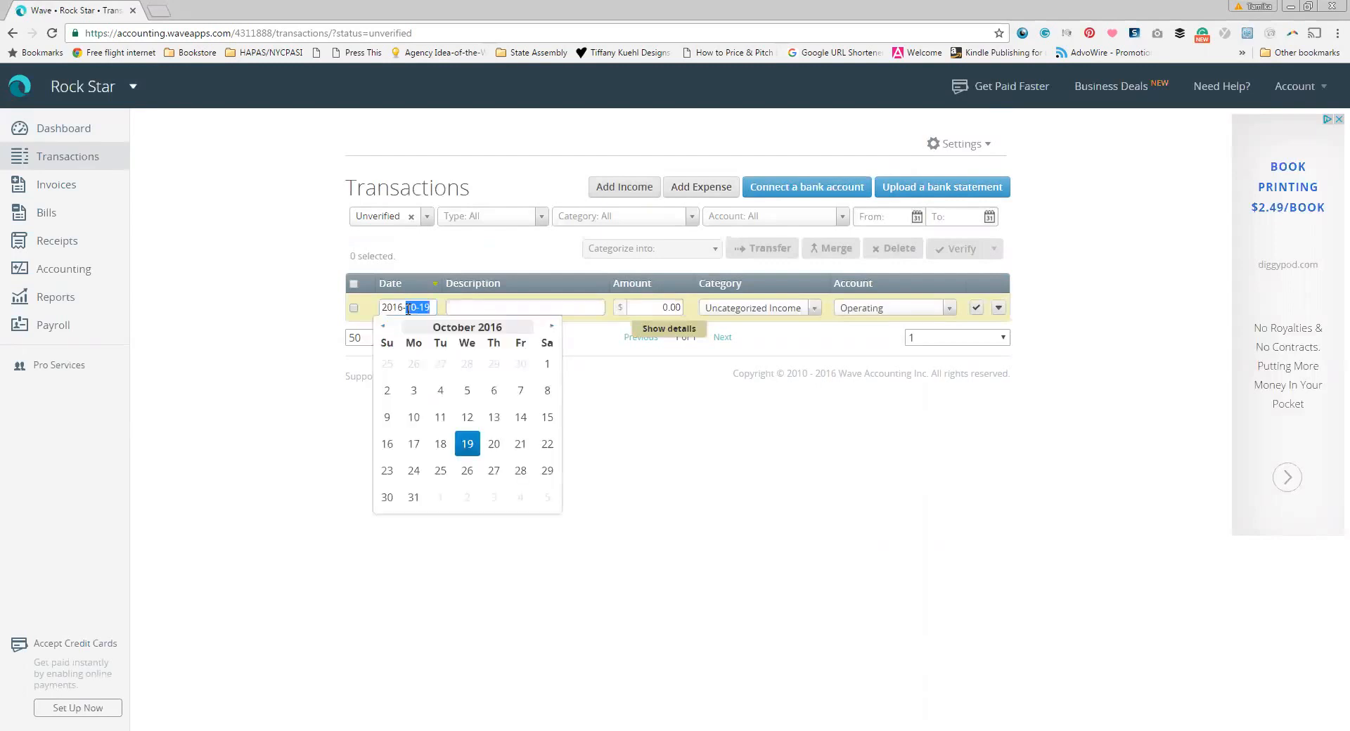
left_click(408, 398)
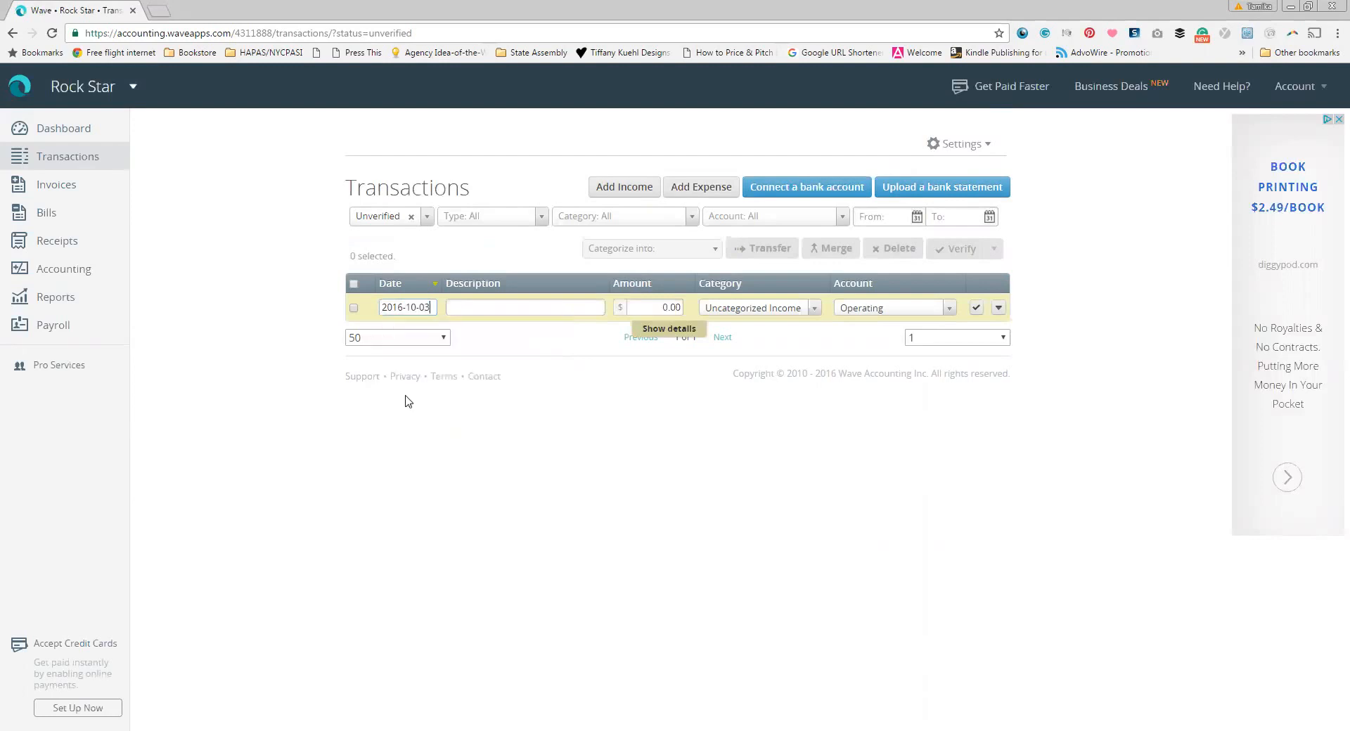
left_click(493, 309)
type("Individual Tax Preparation")
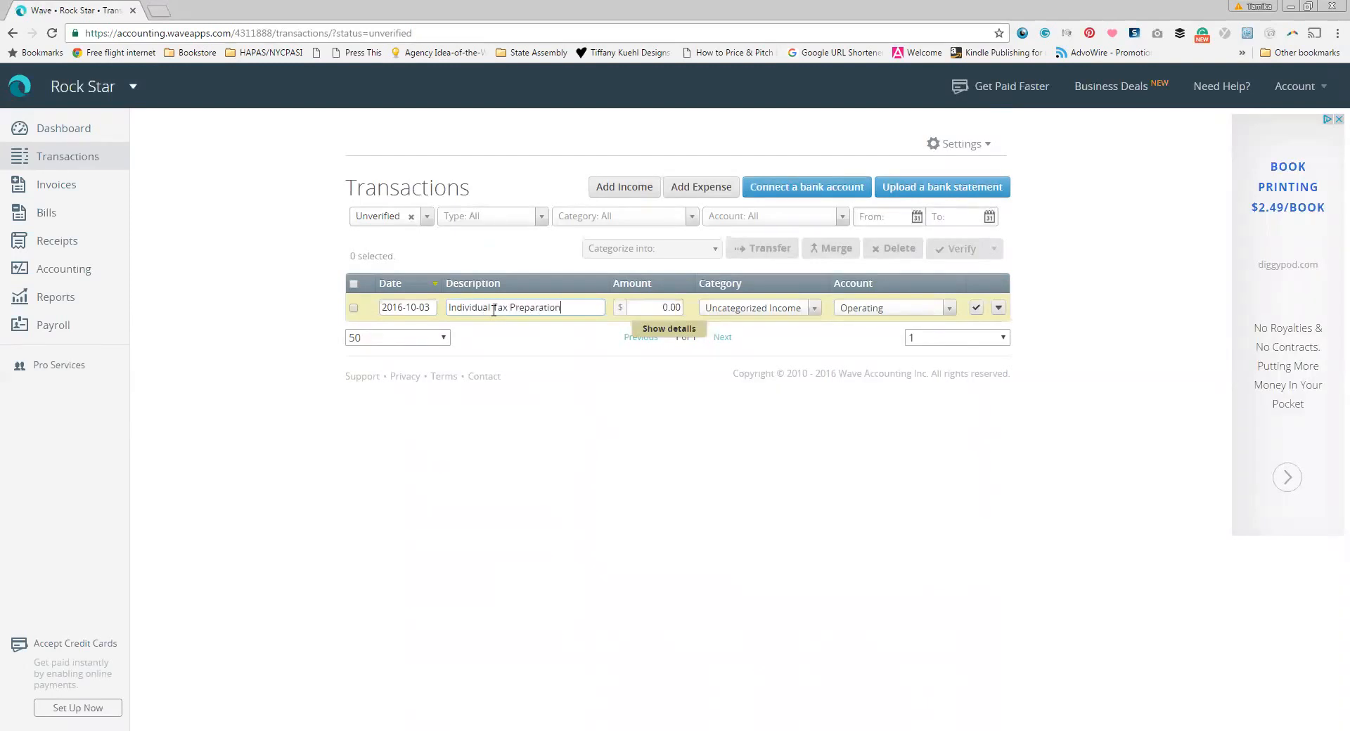
key("Tab")
type("350.00")
Step: Categorize it as Tax Preparation into the Operating account and save it
key("Tab")
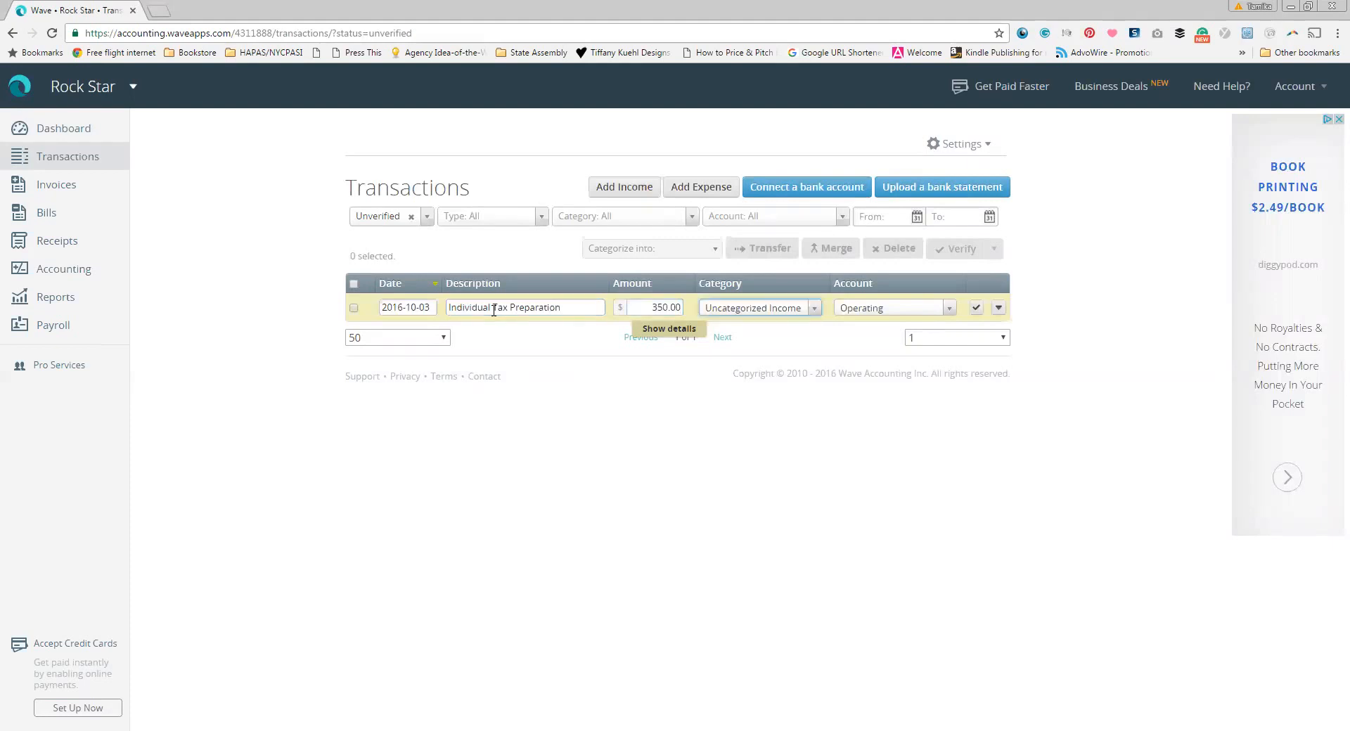
left_click(815, 309)
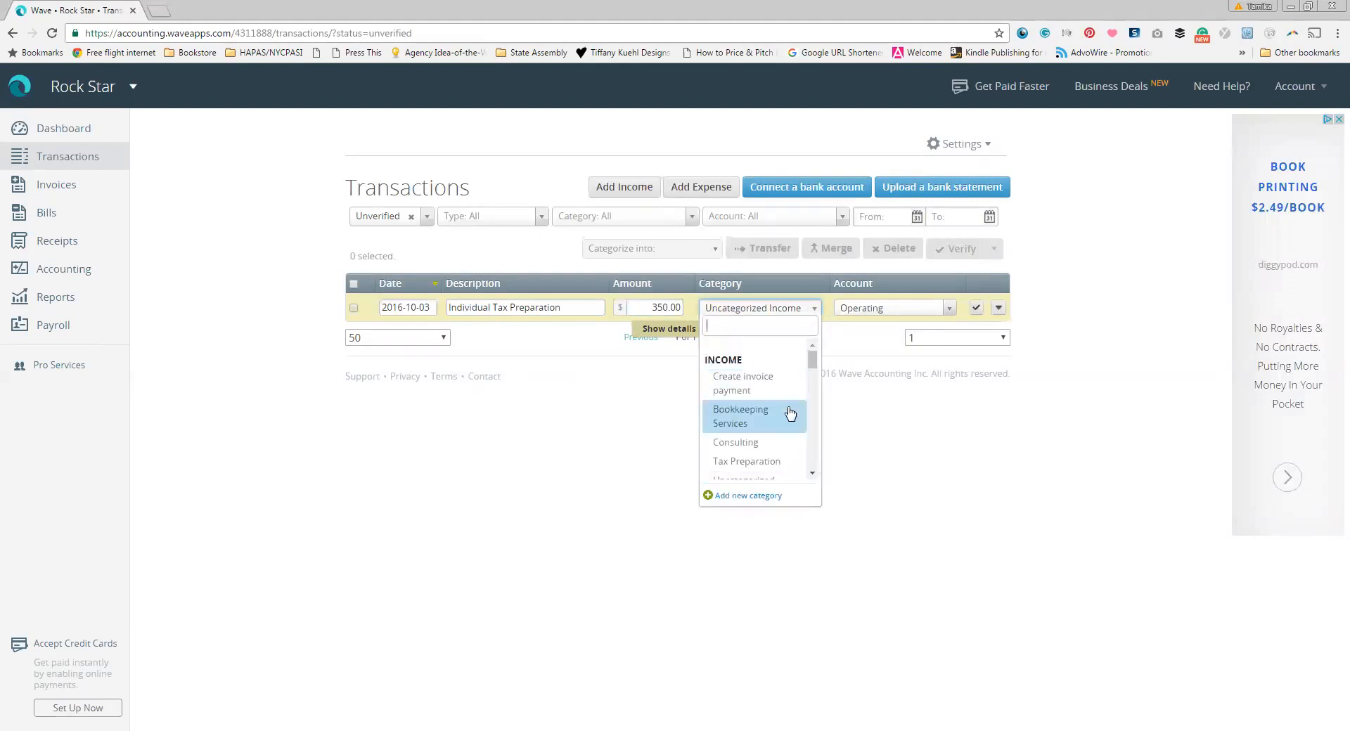
left_click(766, 458)
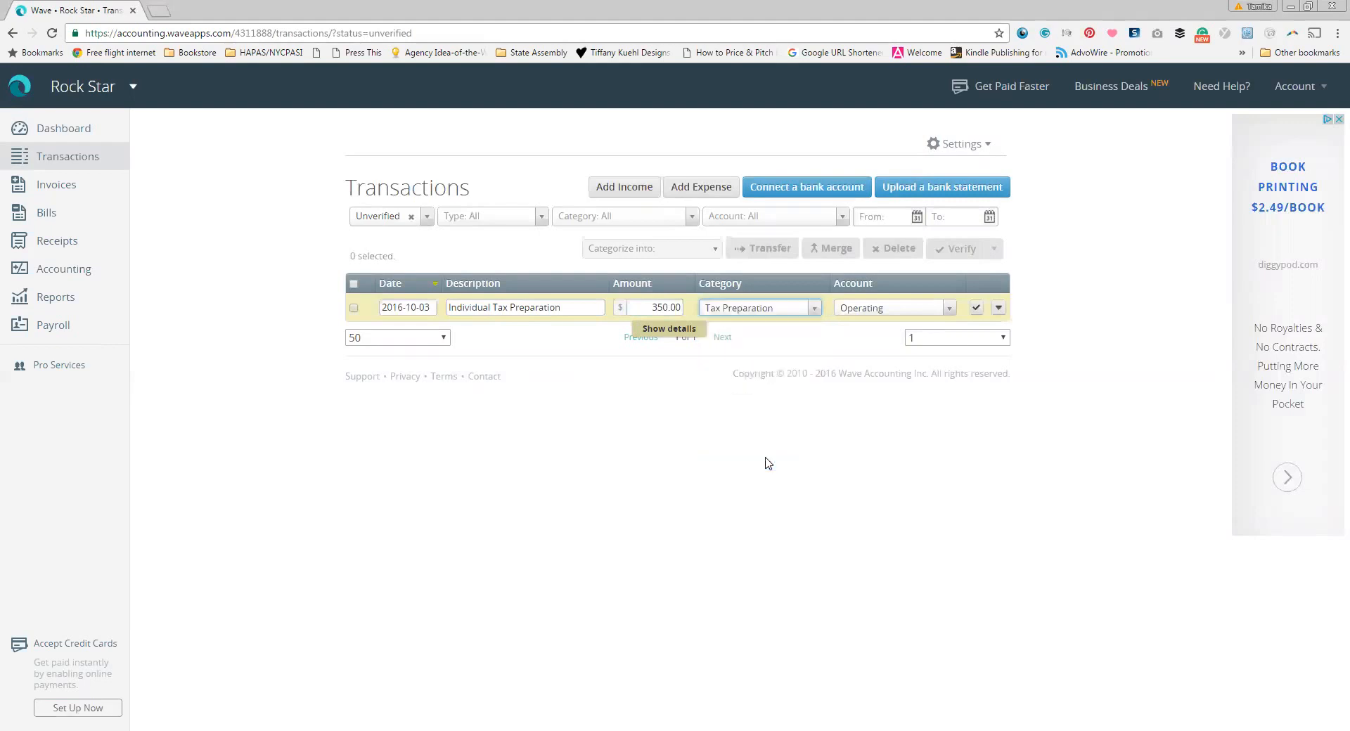
left_click(928, 310)
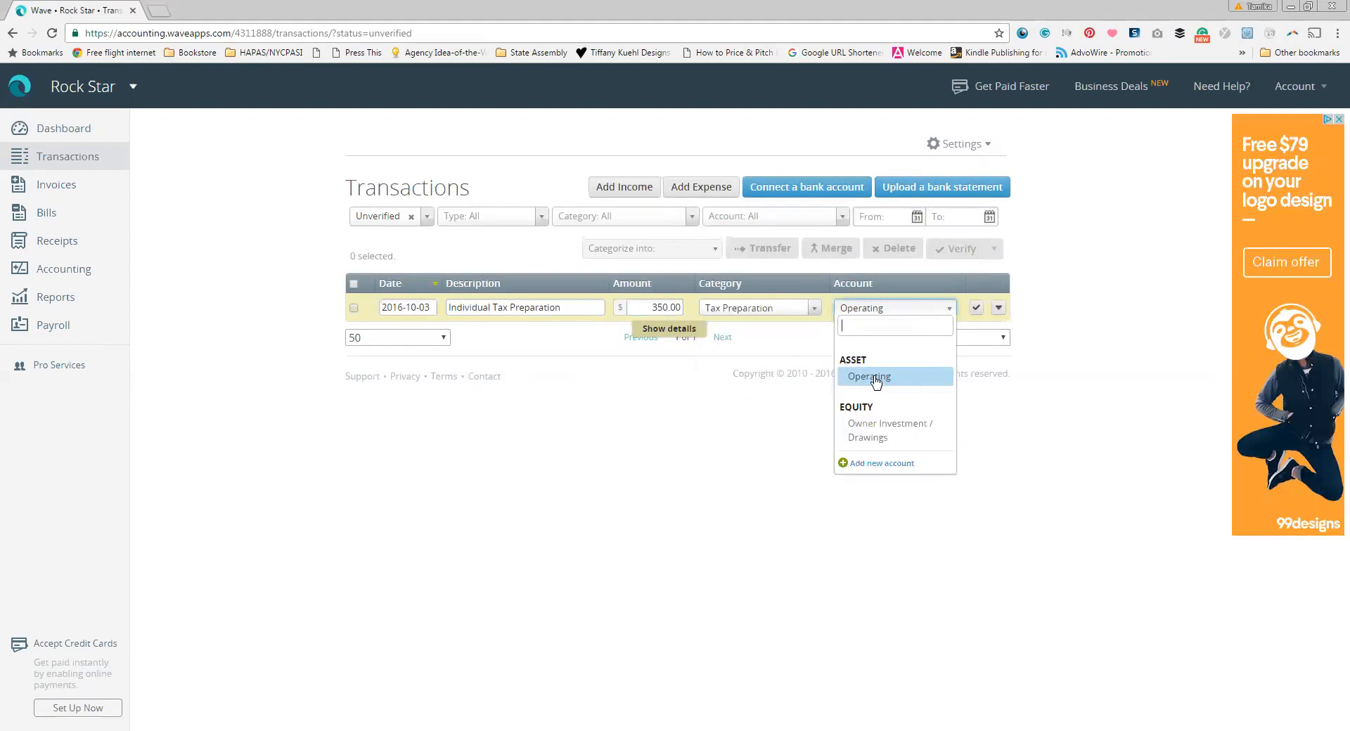
left_click(854, 378)
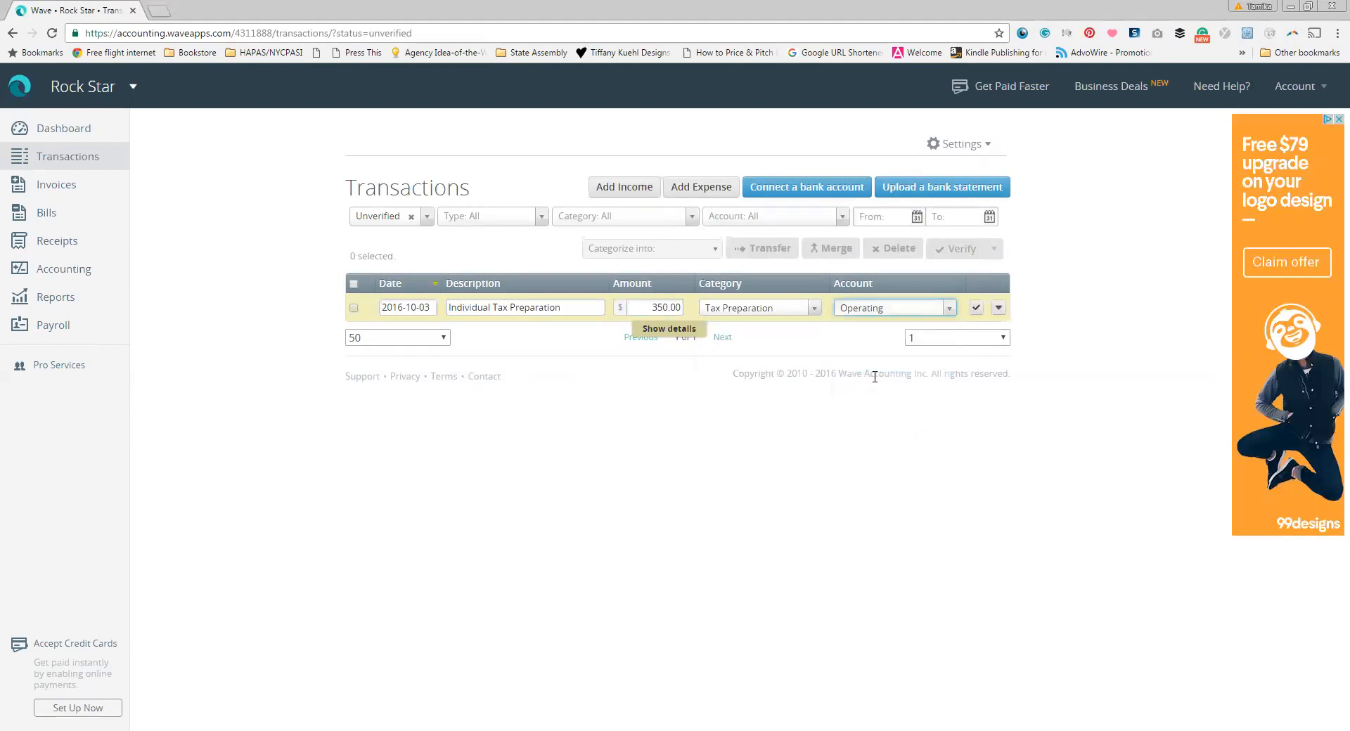
left_click(1083, 340)
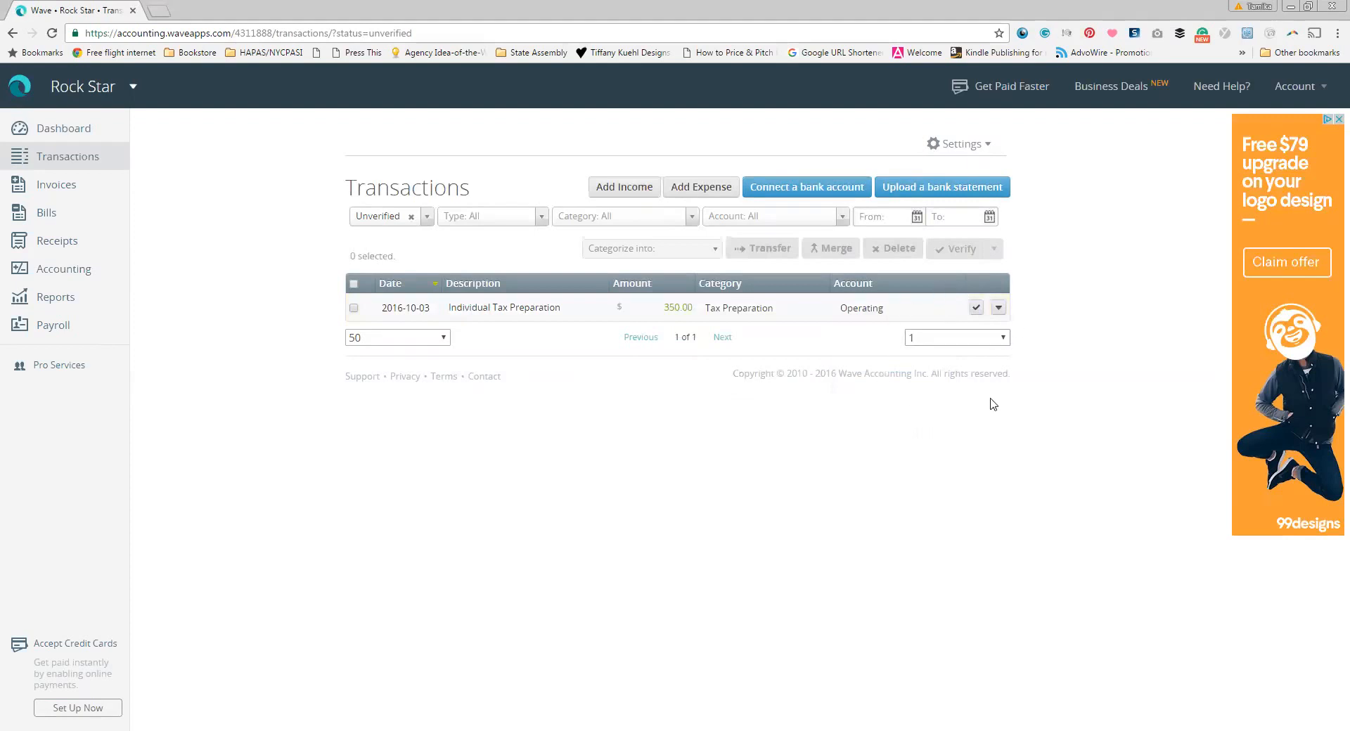
Step: Re-verify the Individual Tax Preparation income and add a new 2016-10-19 expense row
left_click(975, 308)
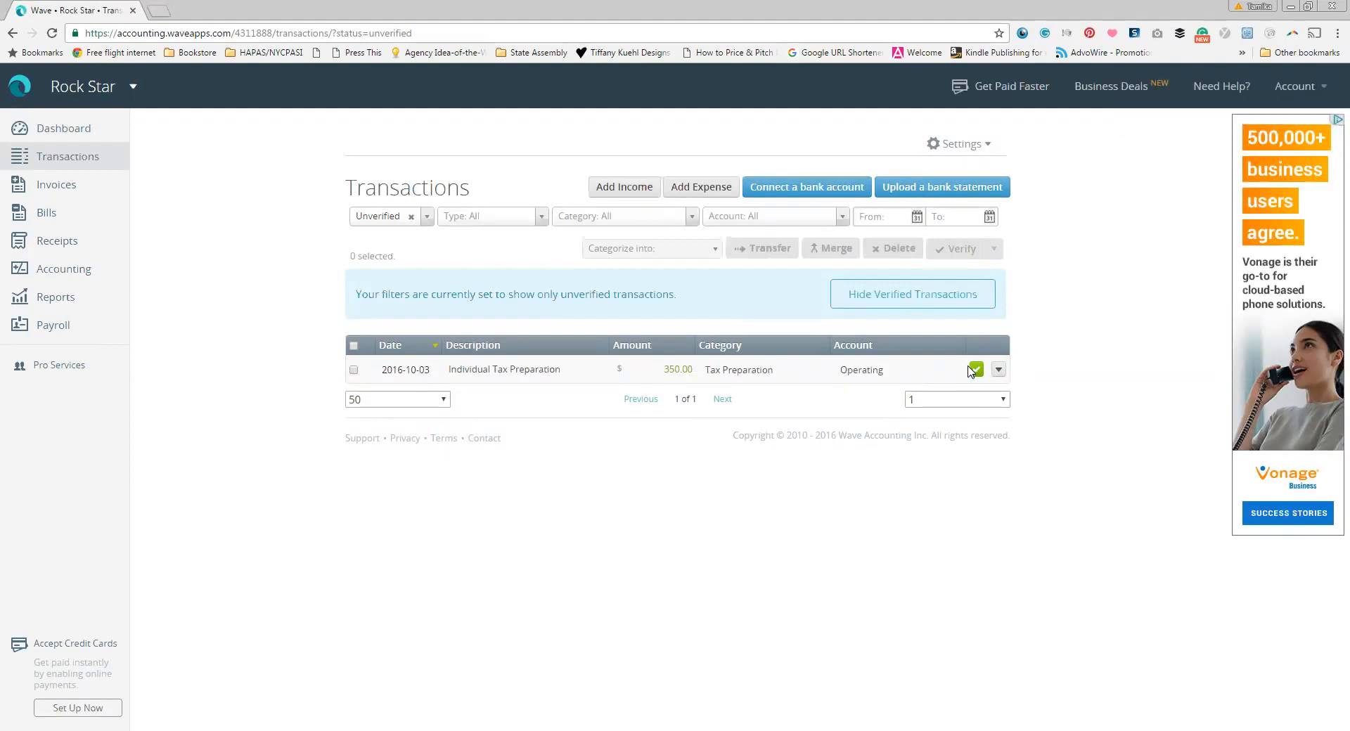
left_click(975, 369)
left_click(975, 373)
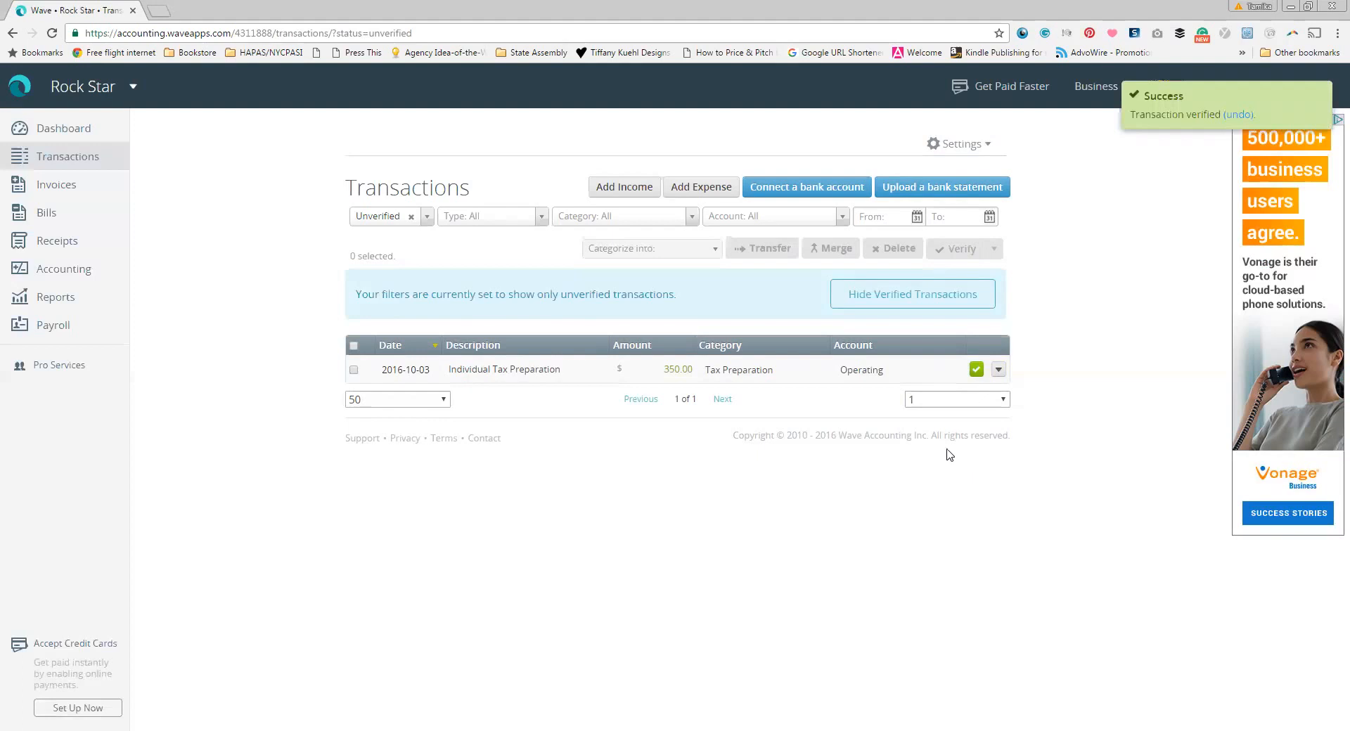
left_click(701, 189)
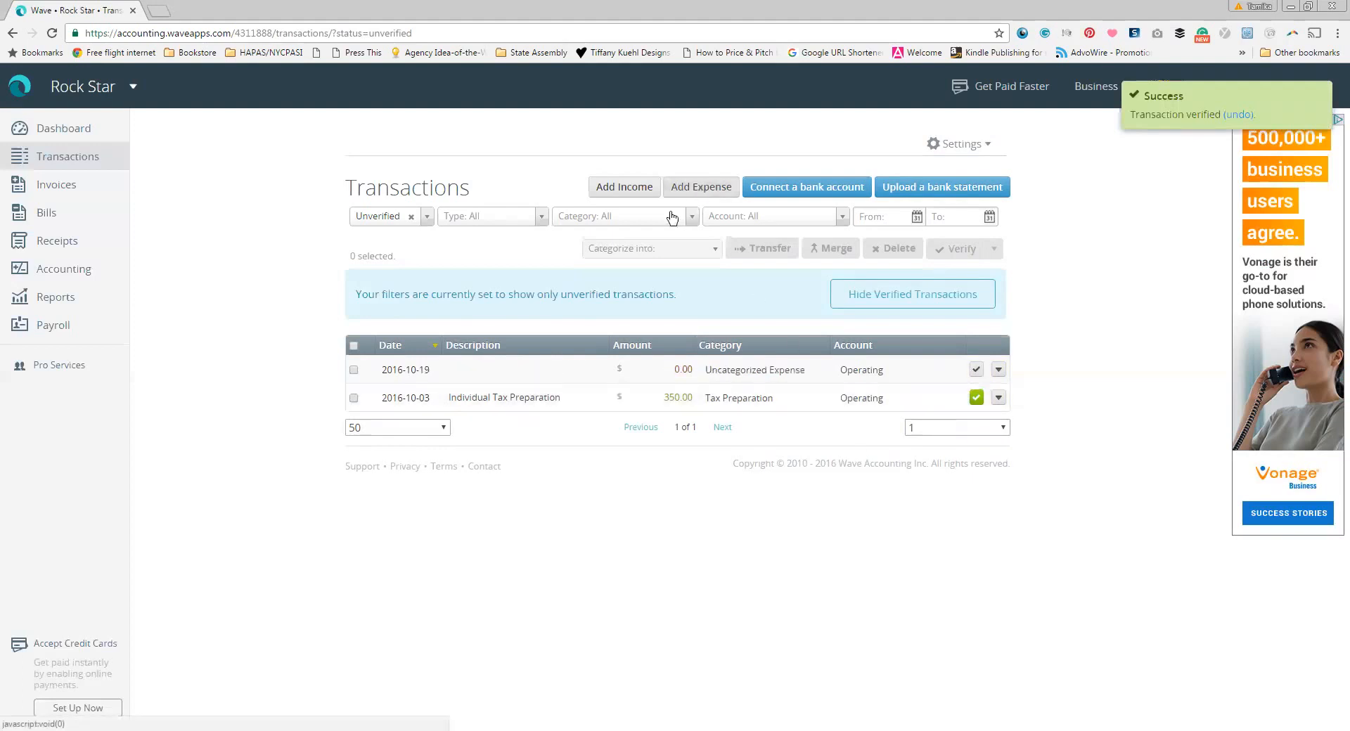
Step: Fill the expense as NATP, 100.00, under Dues & Subscriptions, and verify it
left_click(511, 365)
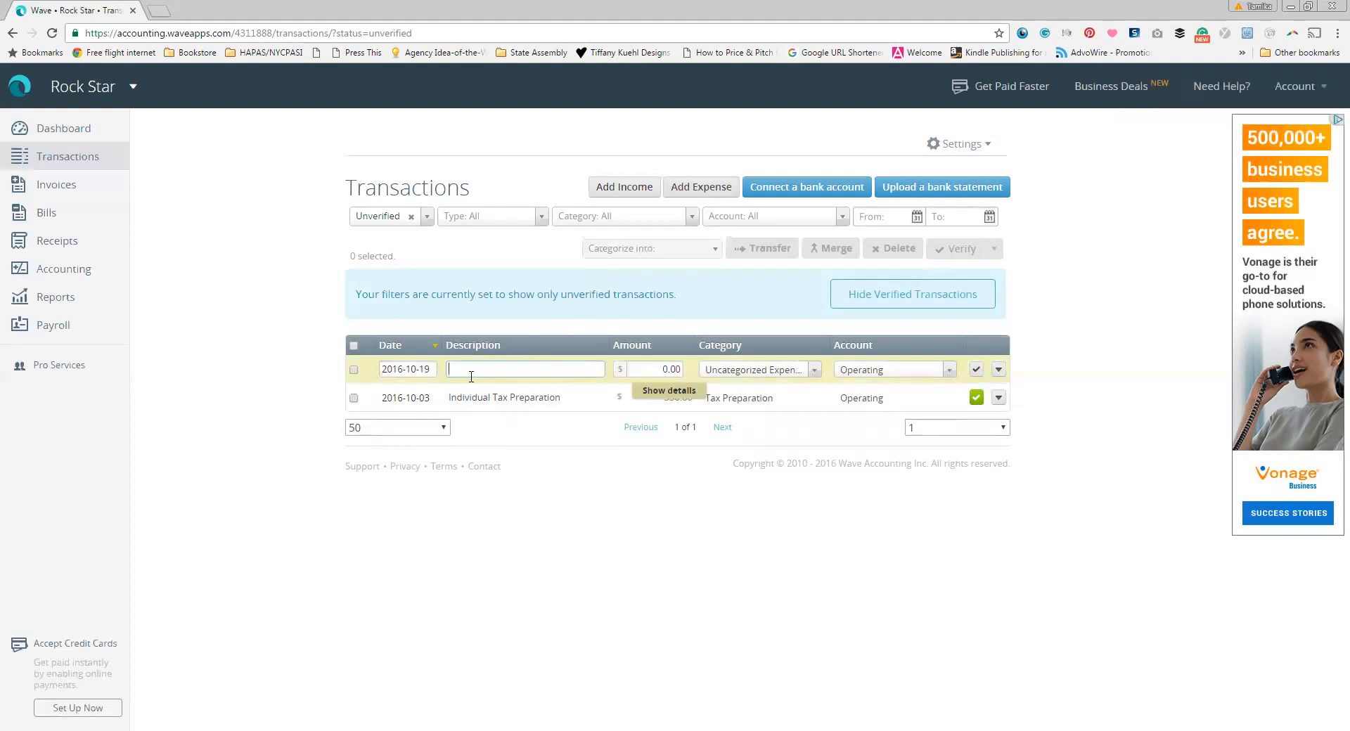
type("NATP")
key("Tab")
type("100")
left_click(815, 374)
left_click_drag(813, 481, 813, 439)
left_click(749, 494)
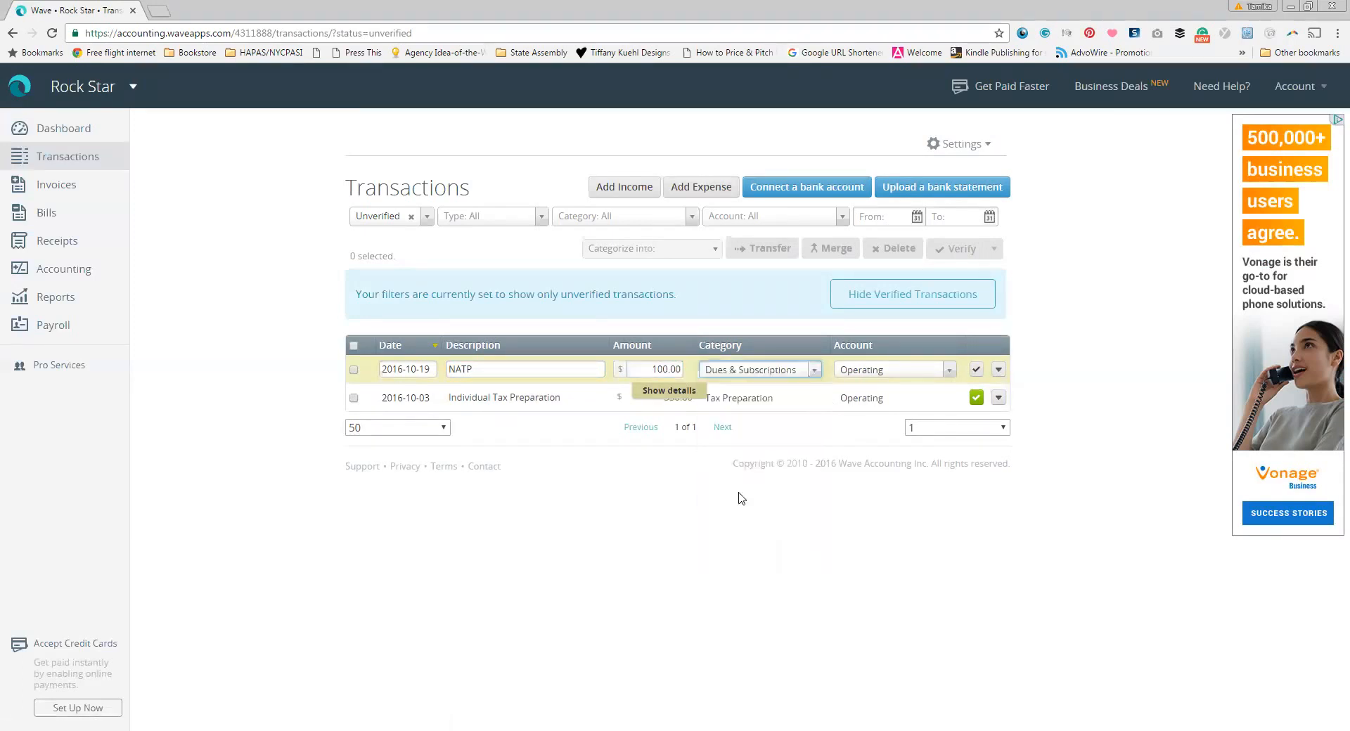
left_click(976, 370)
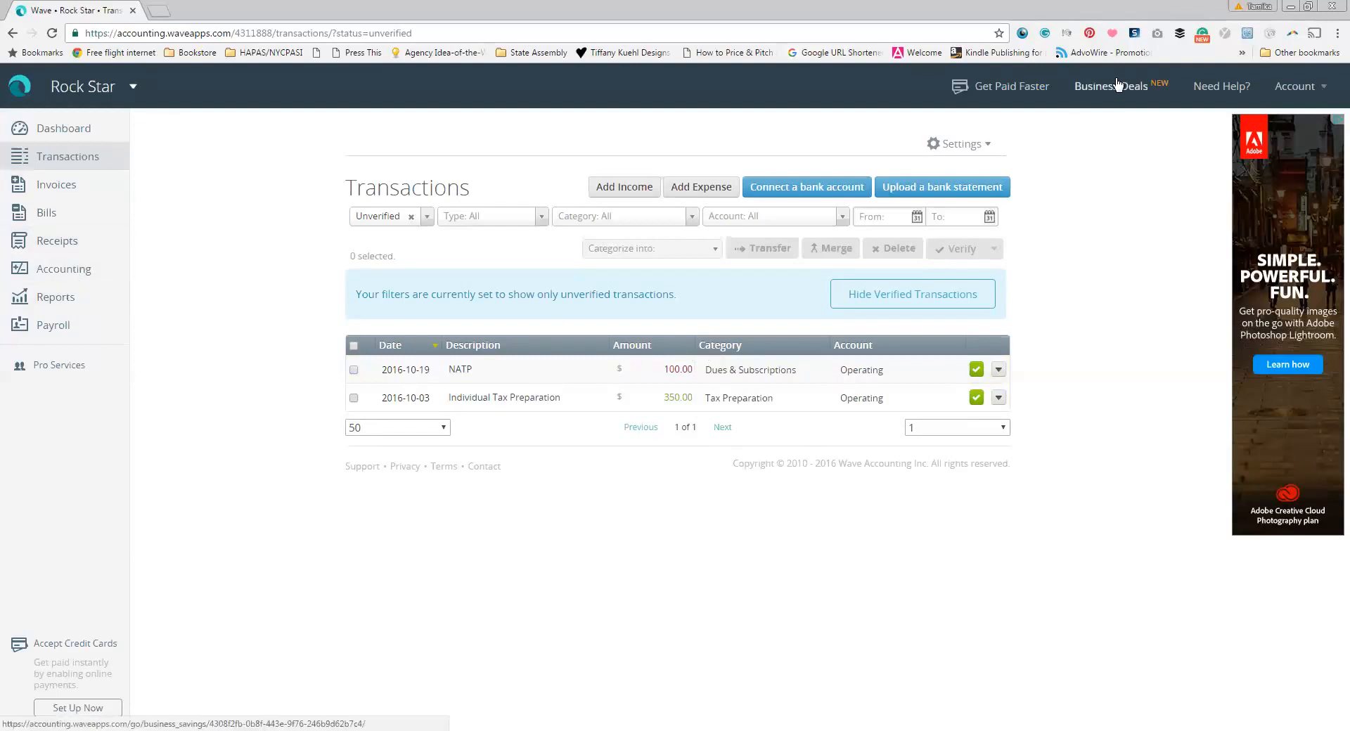
Step: Look over the empty Your Profile page from the account menu, then go to Accounting
left_click(1296, 86)
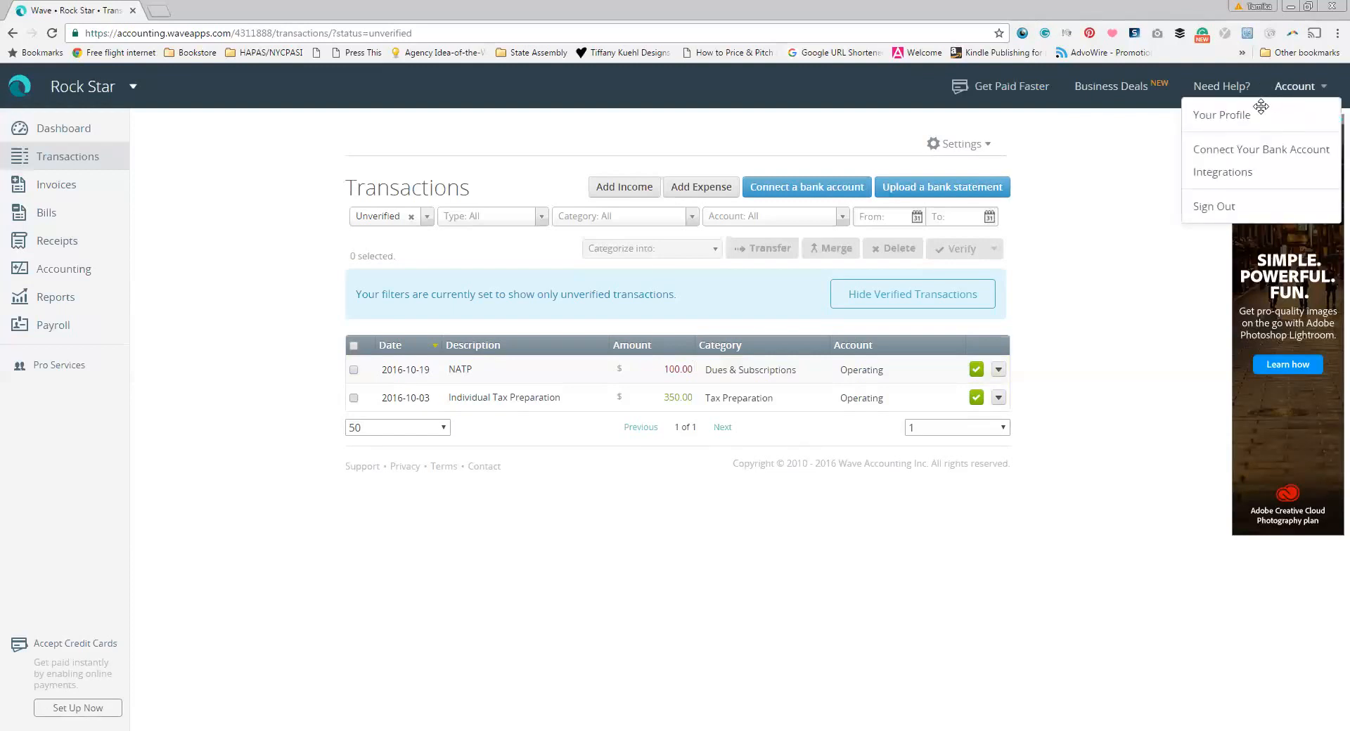
left_click(1237, 115)
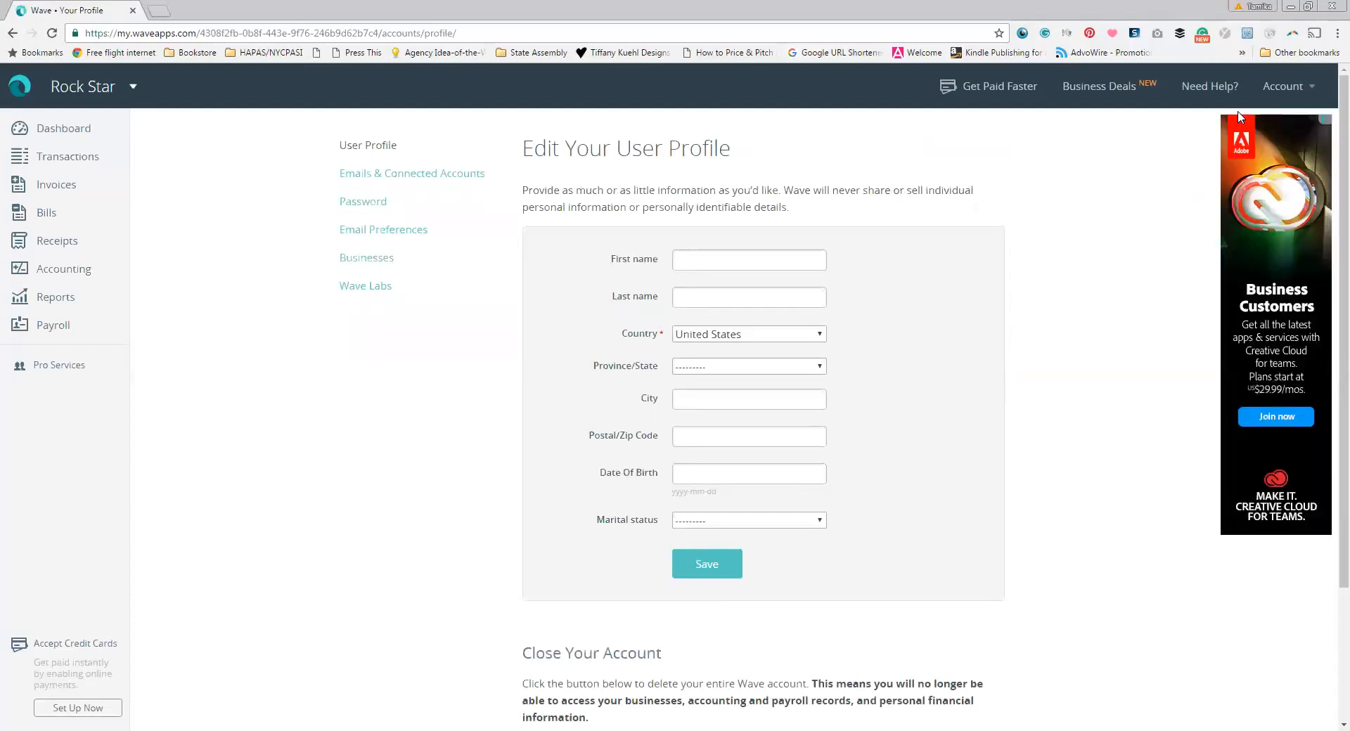
scroll(1193, 219, "down", 3)
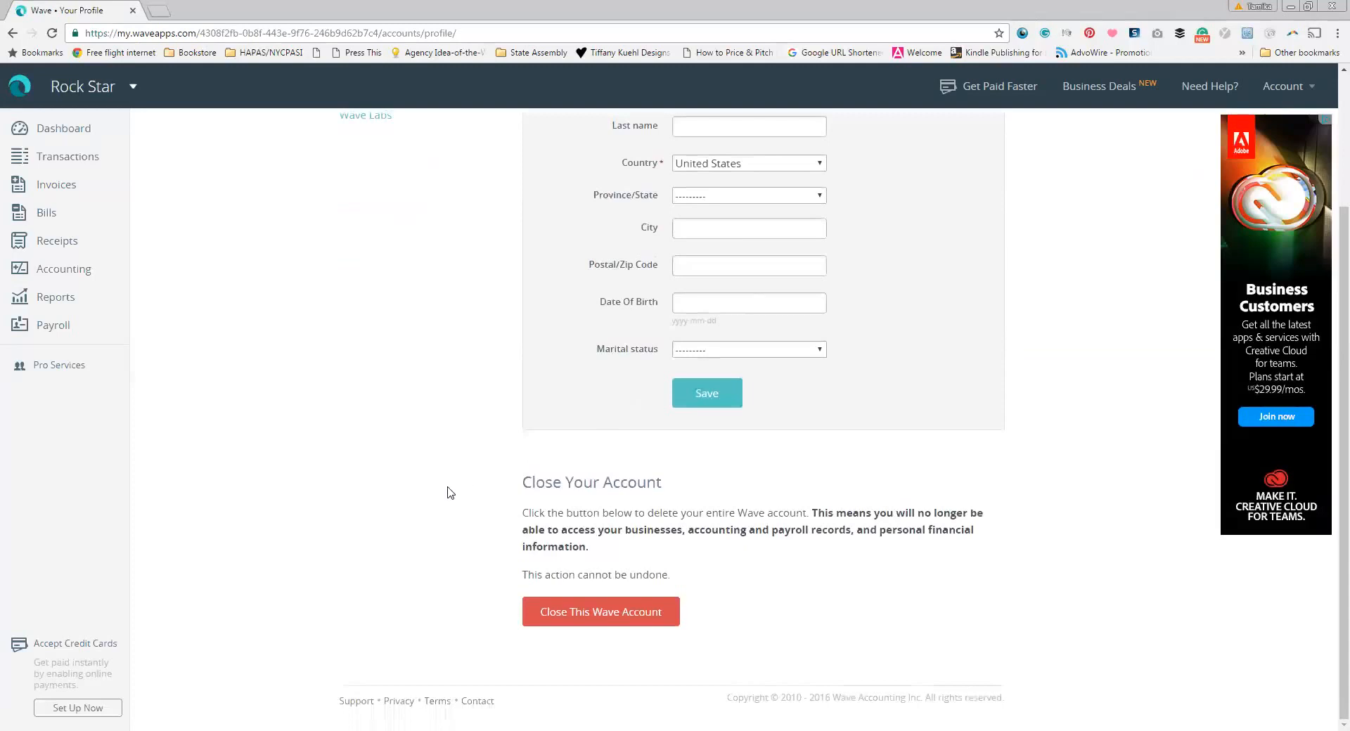
scroll(450, 492, "up", 3)
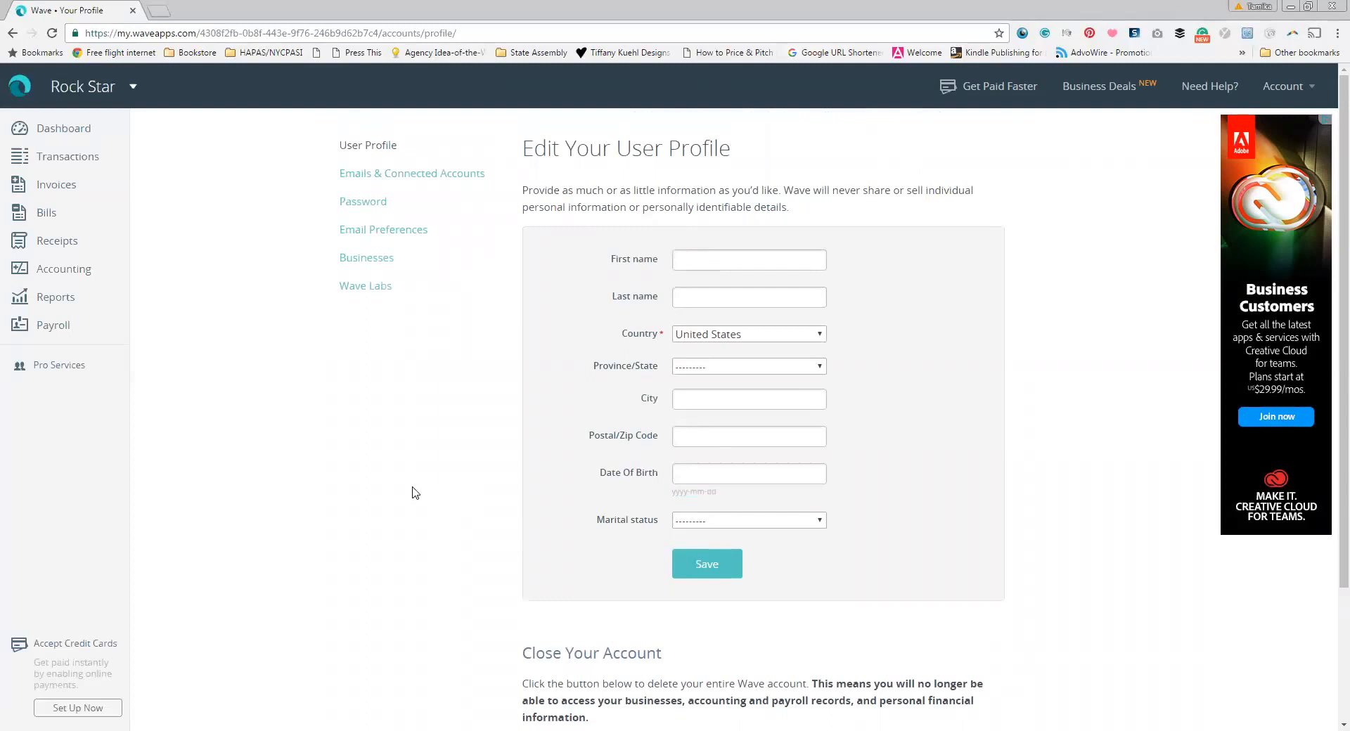
left_click(70, 274)
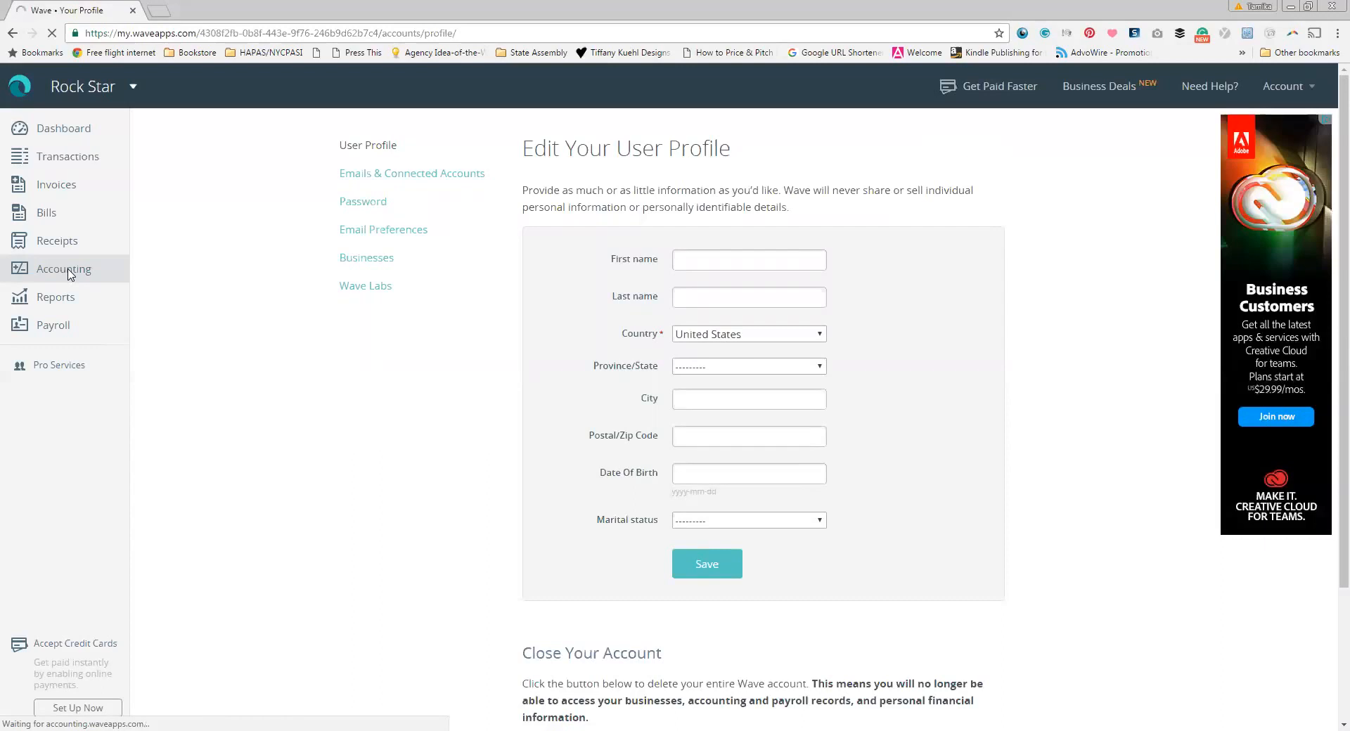
Step: Go to Settings > Guest Collaborators, which lists only the owner
left_click(131, 100)
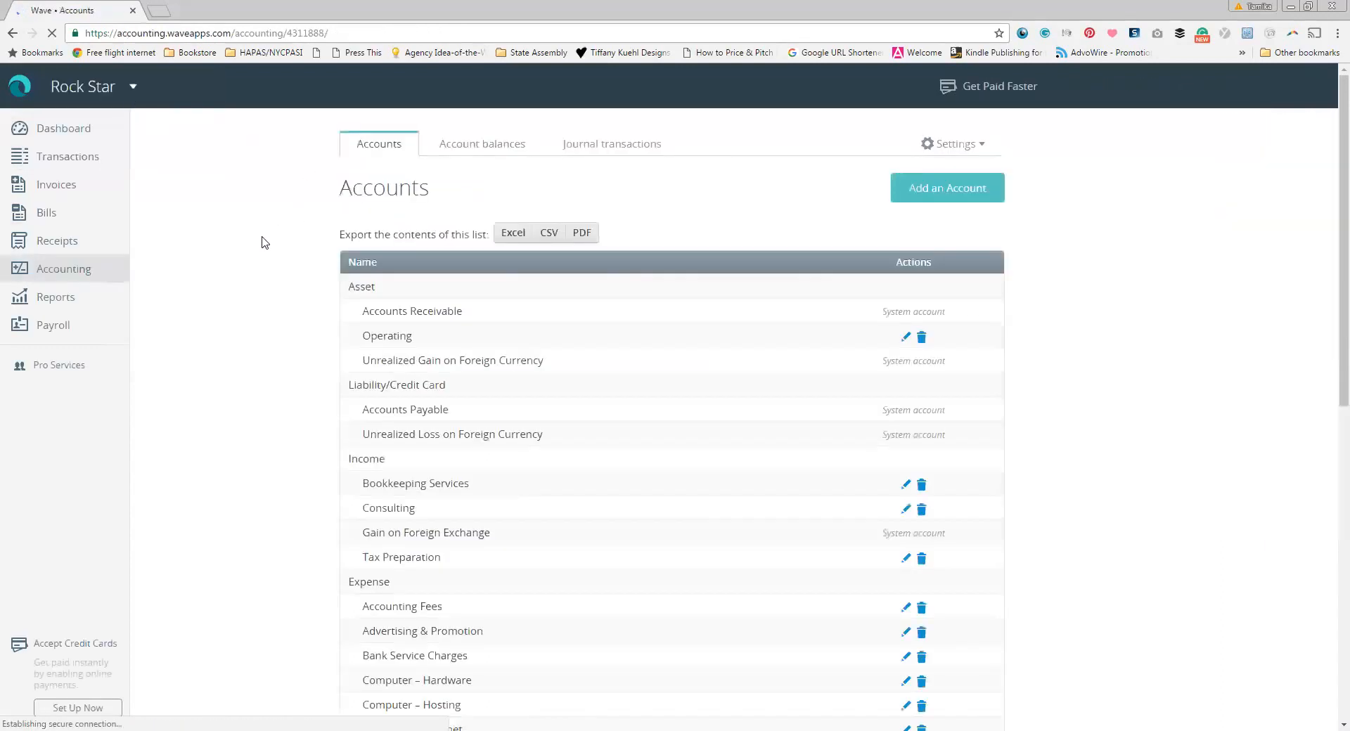
left_click(979, 146)
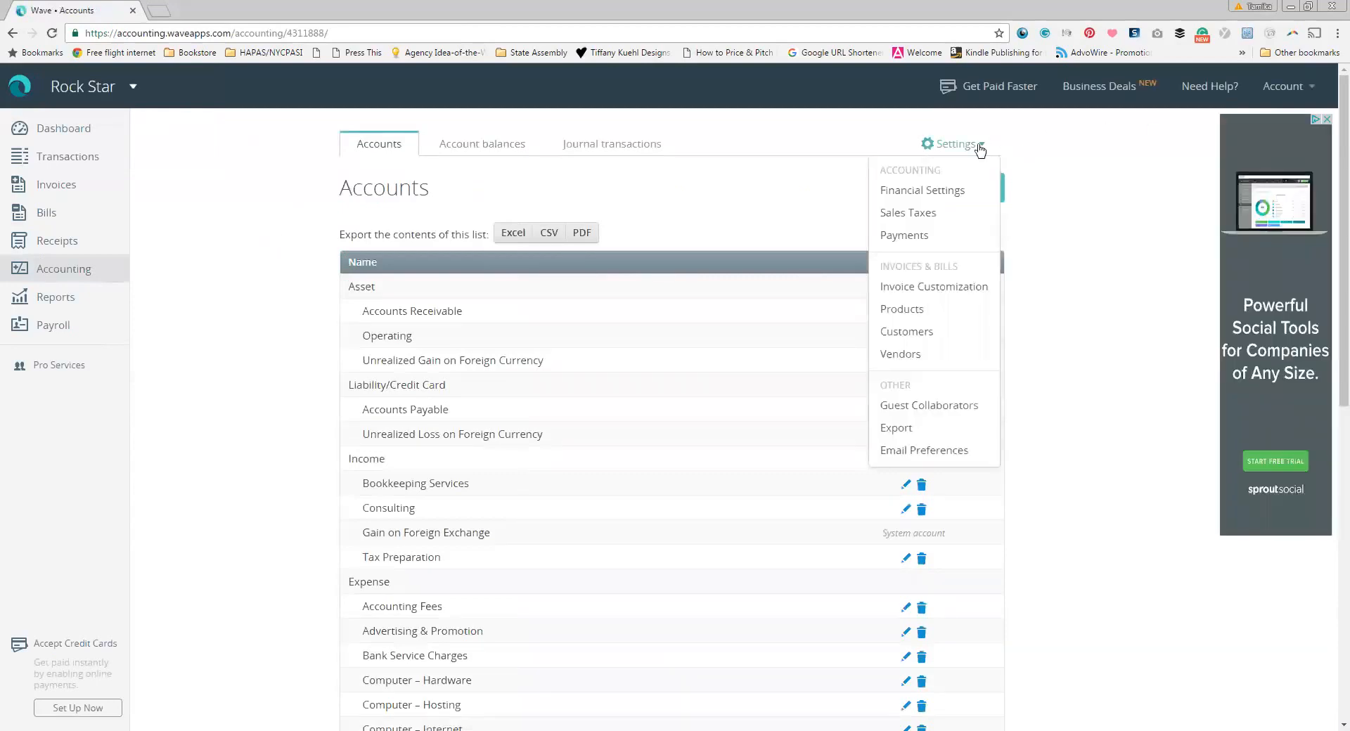
left_click(945, 410)
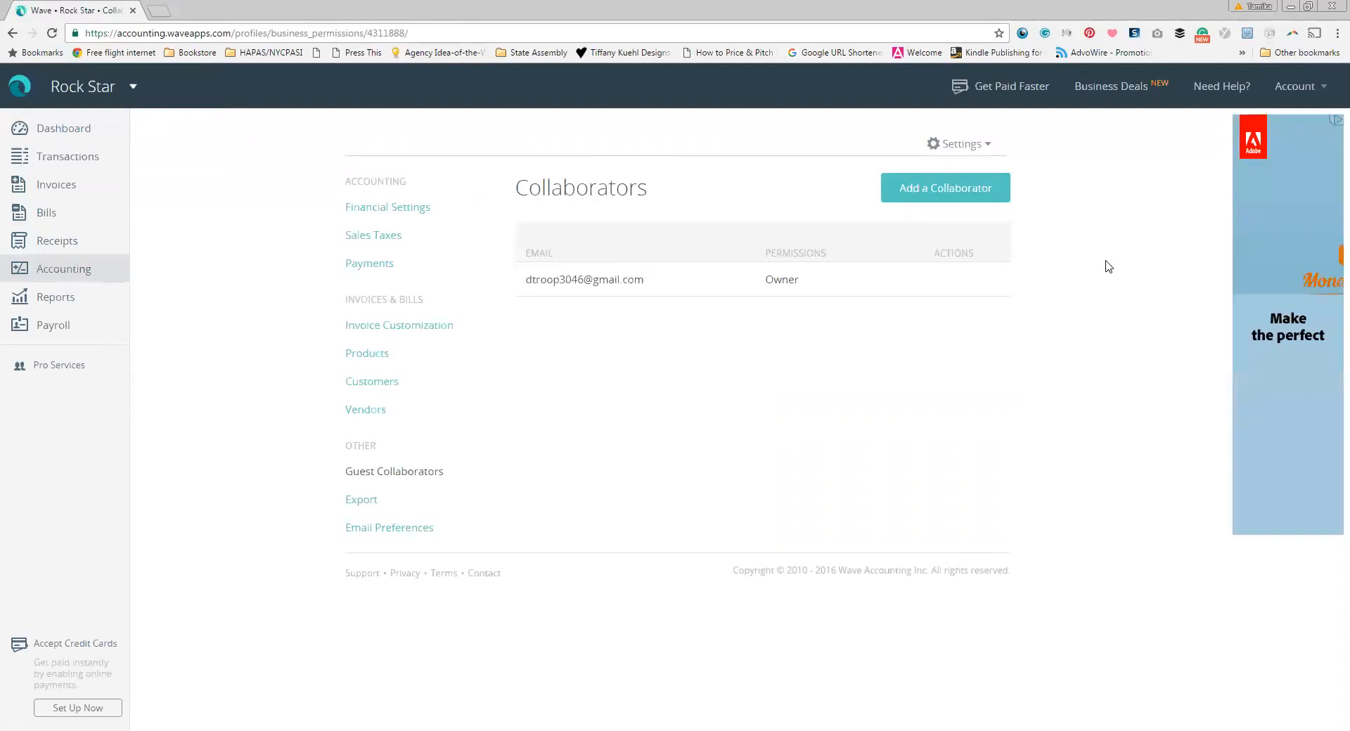
Step: Add a collaborator with the bookkeeper's first name, last name and e-mail, and View, Edit, And Send access
left_click(963, 189)
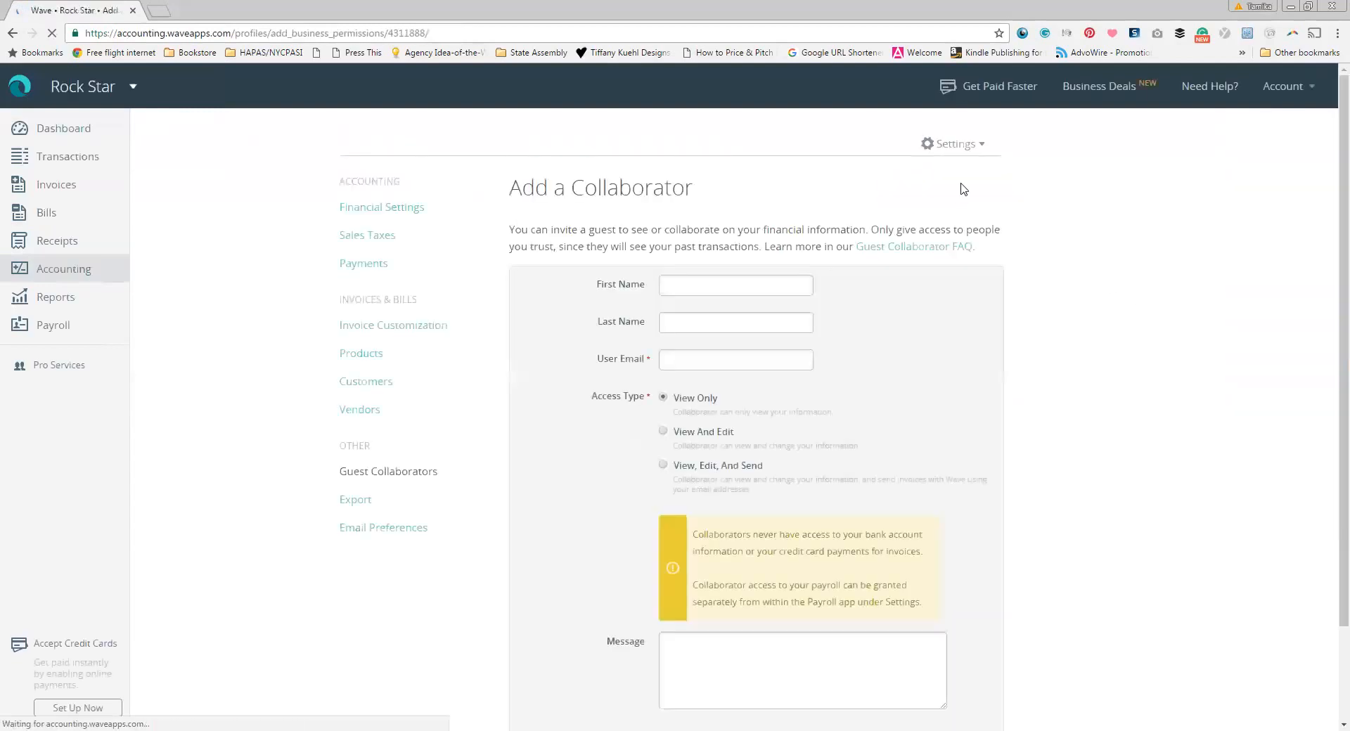
scroll(1153, 235, "down", 1)
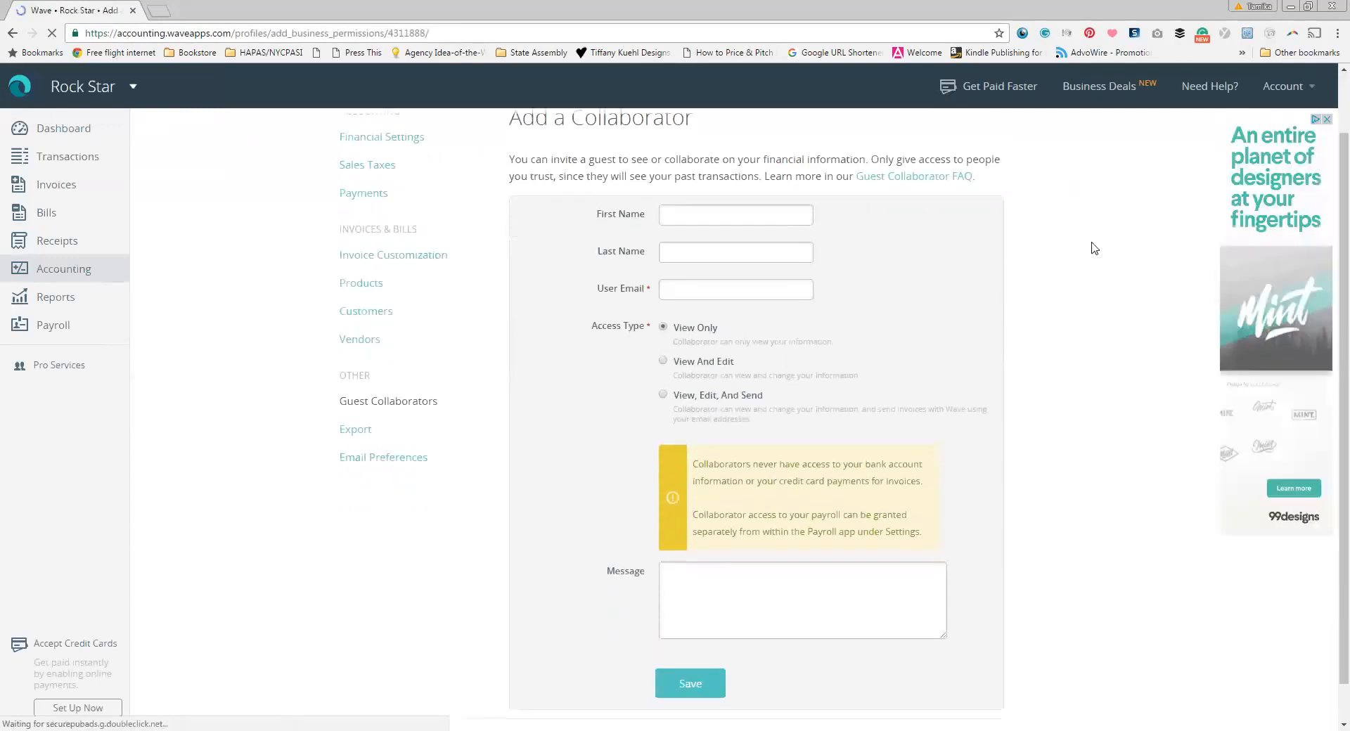
left_click(768, 222)
key("Tab")
key("Tab")
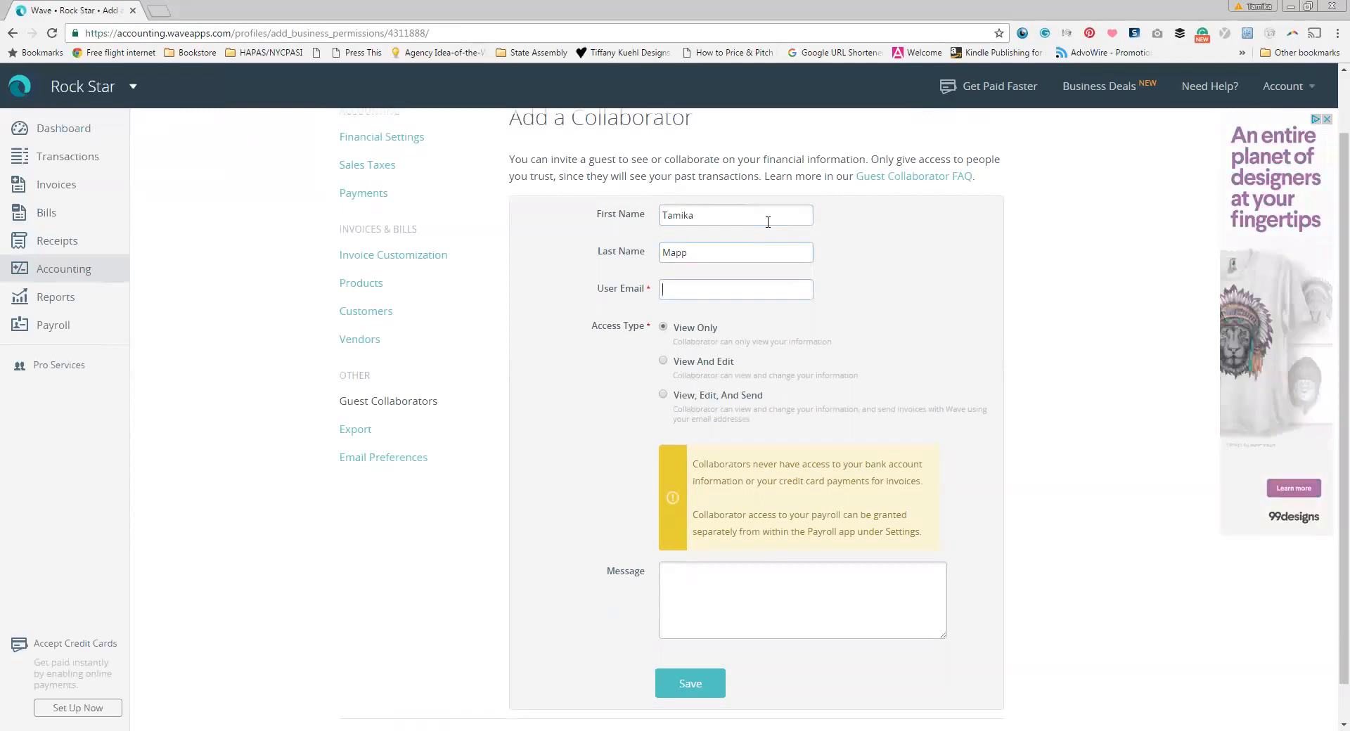
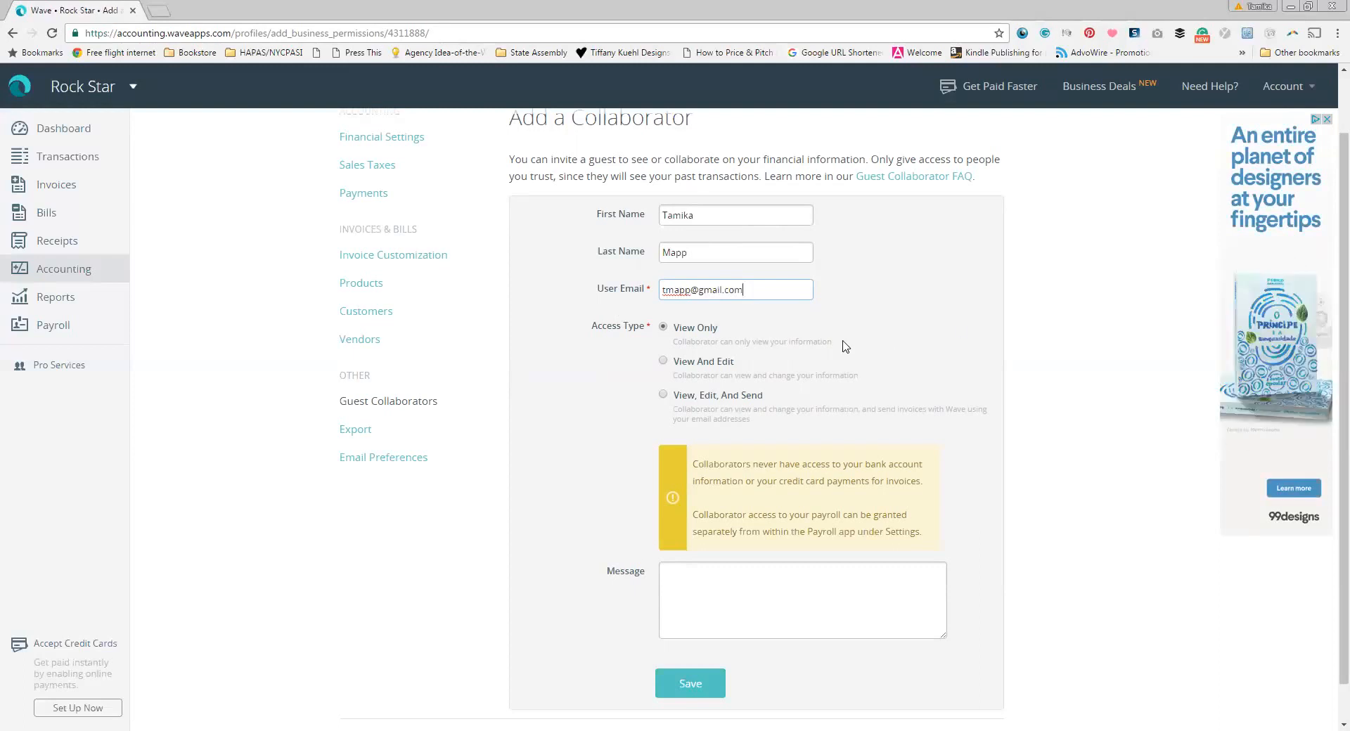
left_click(664, 363)
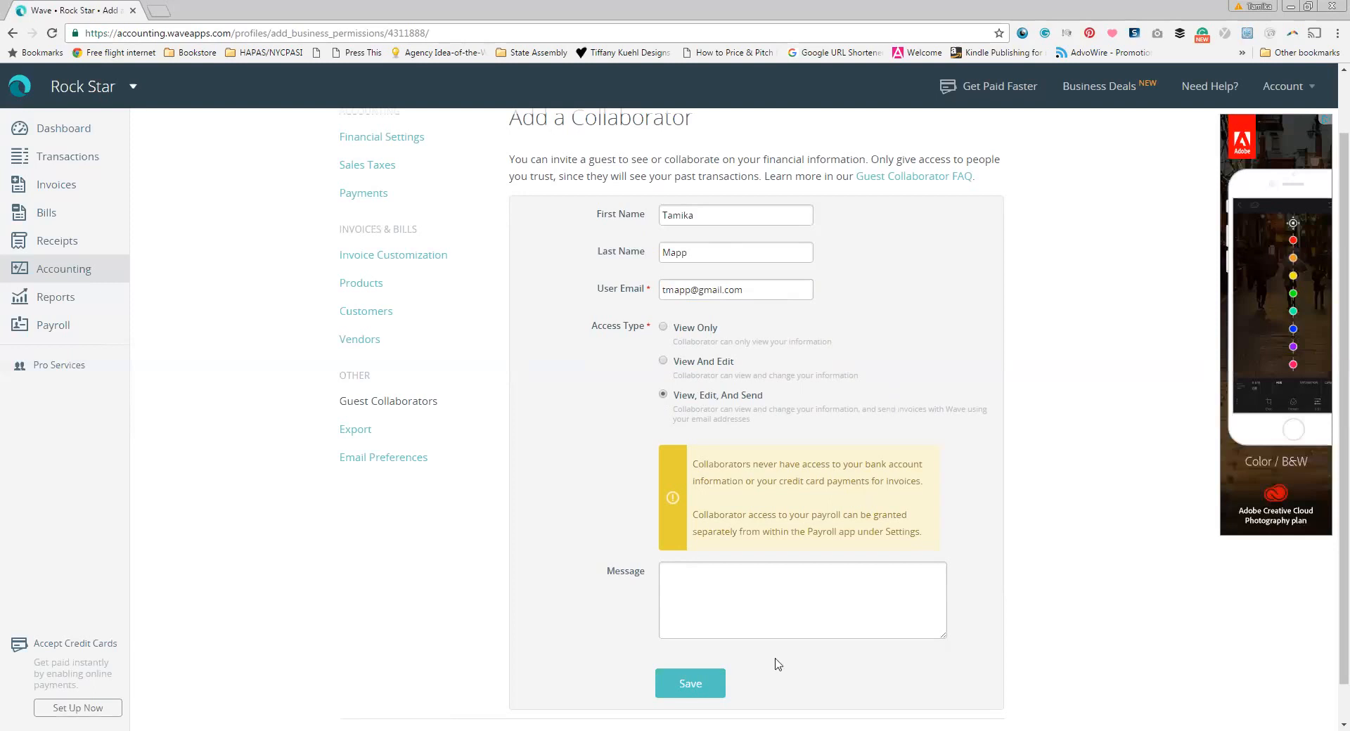
Step: Write 'Hey Bookkeeper, This is my accounting system. Thanks' and send the invitation
left_click(784, 581)
type("He")
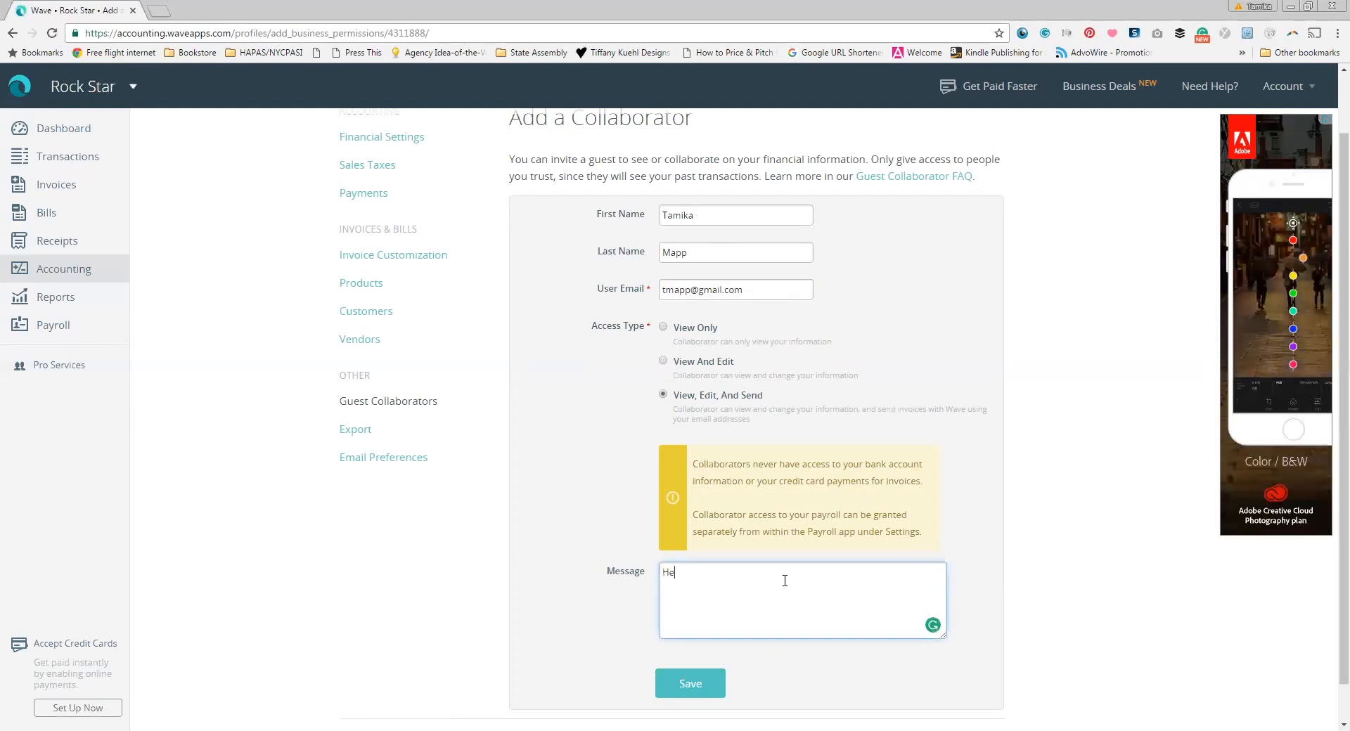
type("y Bookkeeper,")
key("Return")
key("Return")
type("This is my accounting system. Thansk")
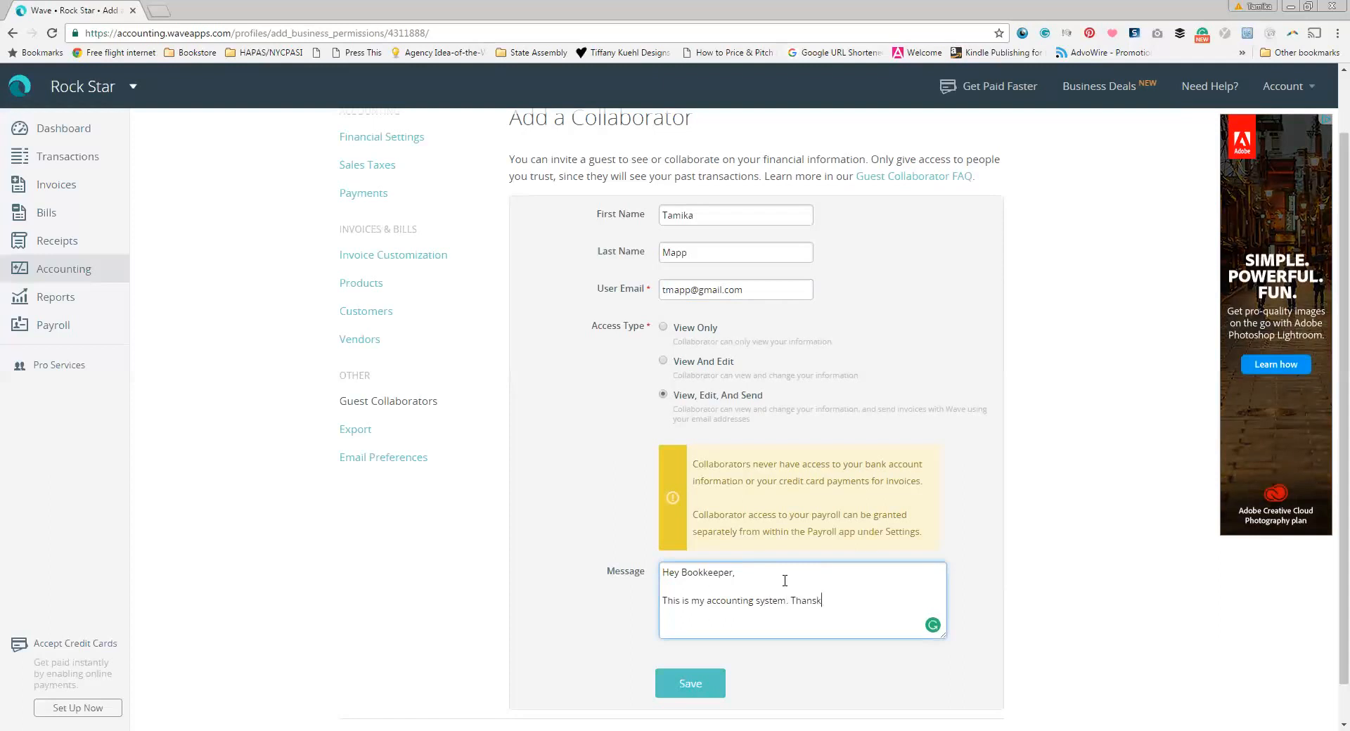
key("BackSpace")
key("BackSpace")
type("ks")
left_click(698, 689)
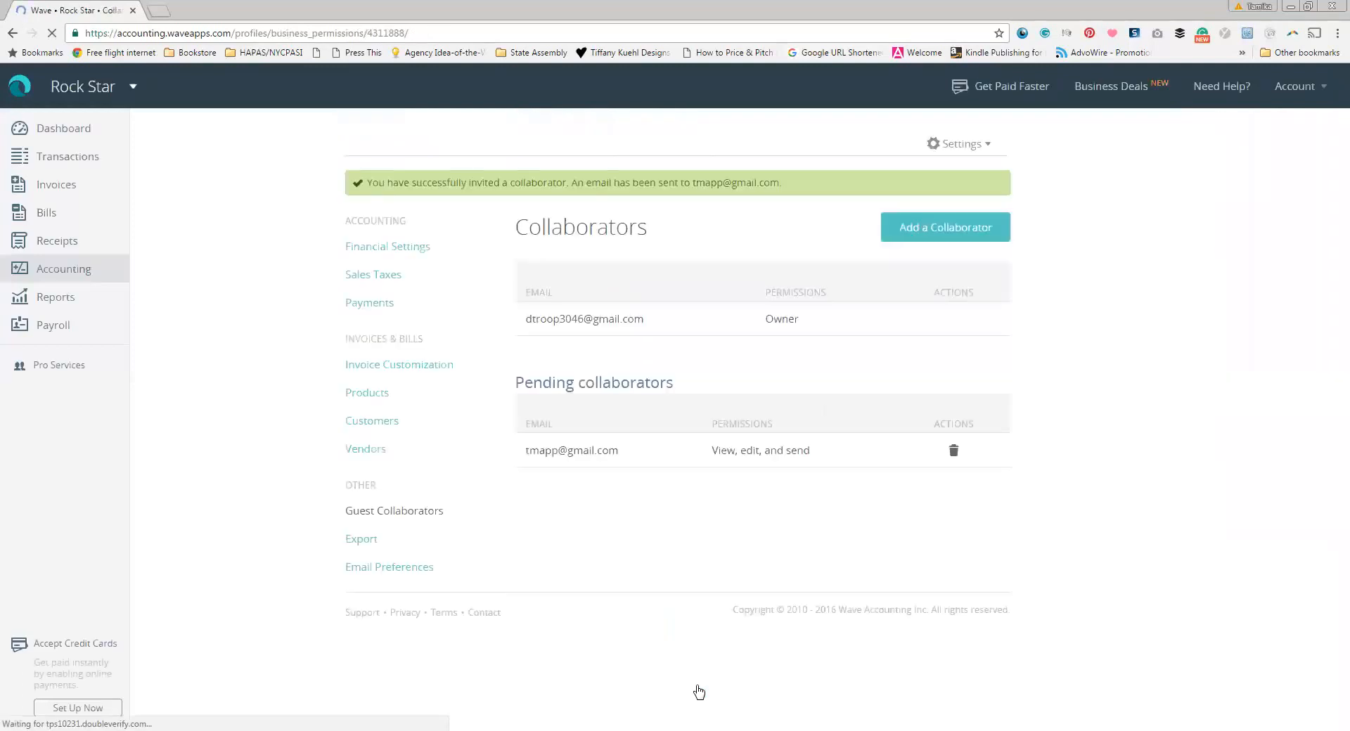
Step: Open the Export page with Excel, CSV and receipts download options
left_click(361, 540)
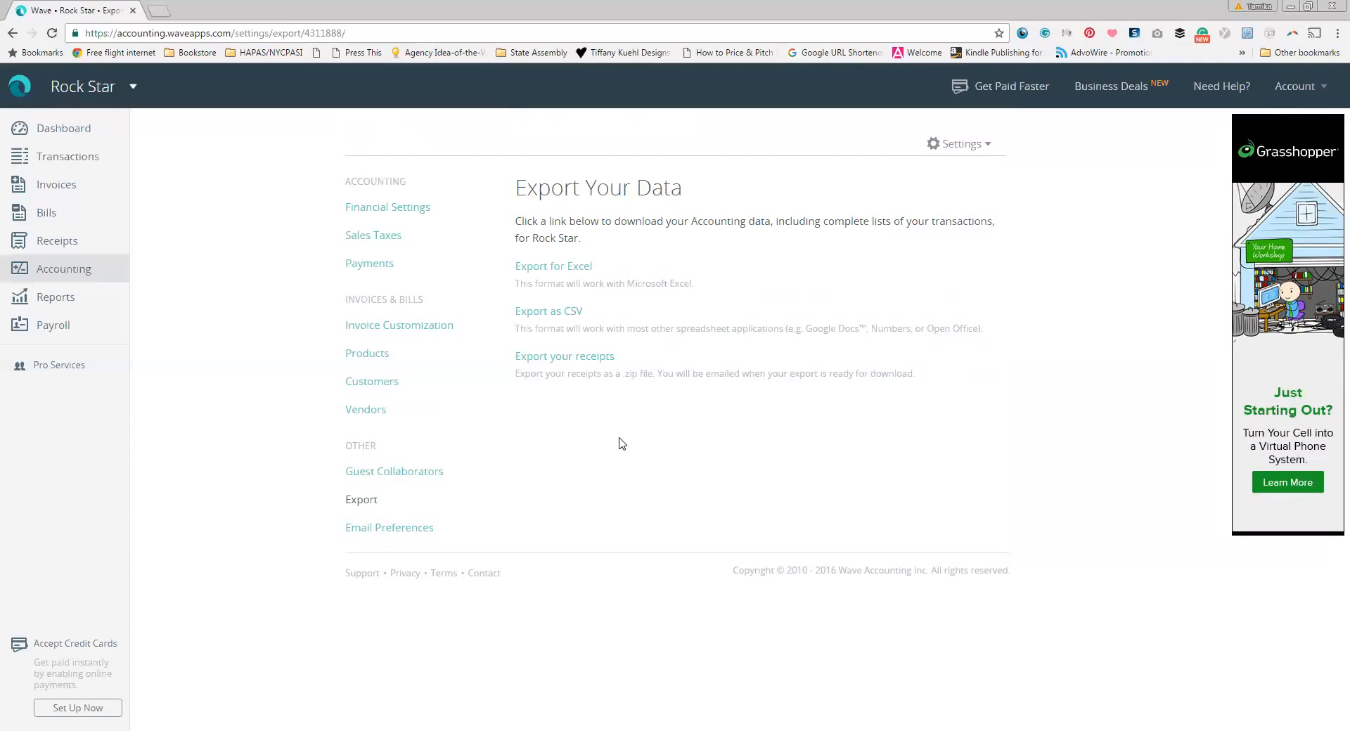
Step: Open the Receipts by Wave introduction page
left_click(43, 243)
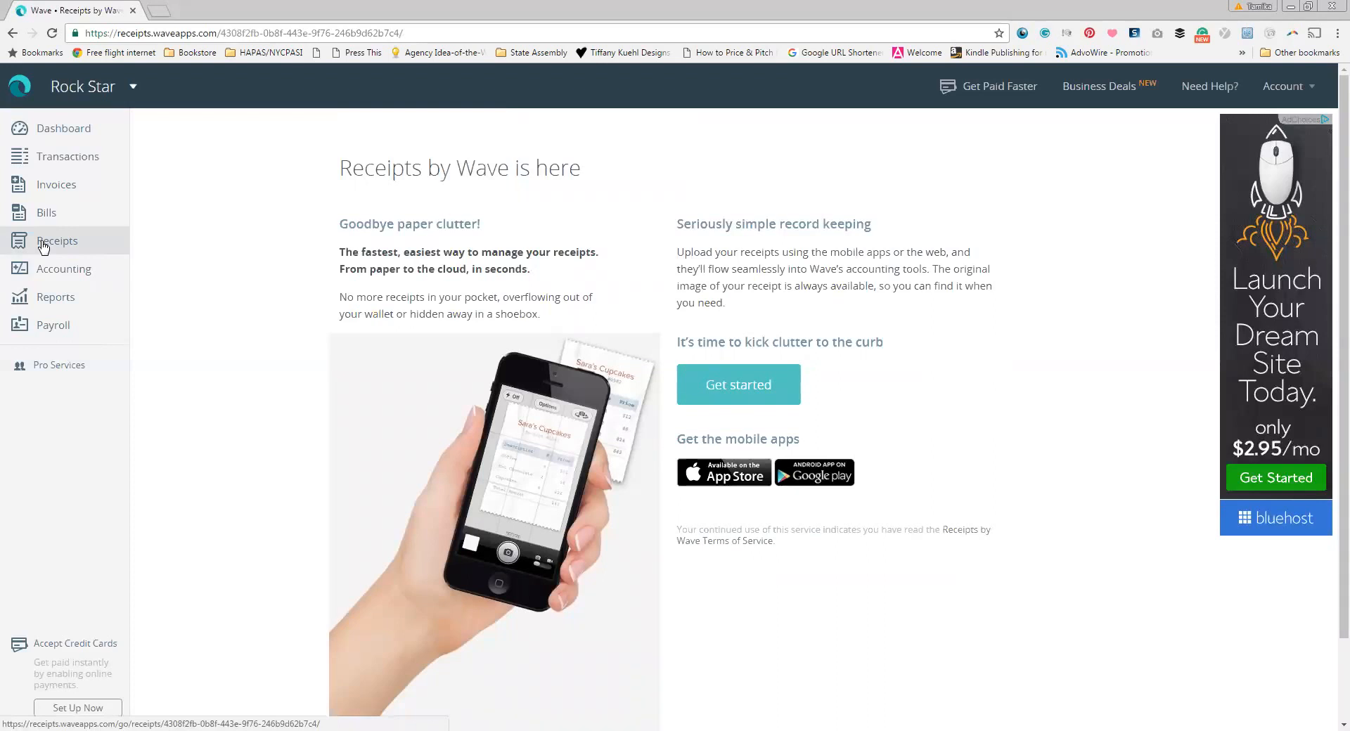
Step: Get started with Receipts, then return to the Rock Star dashboard
left_click(730, 386)
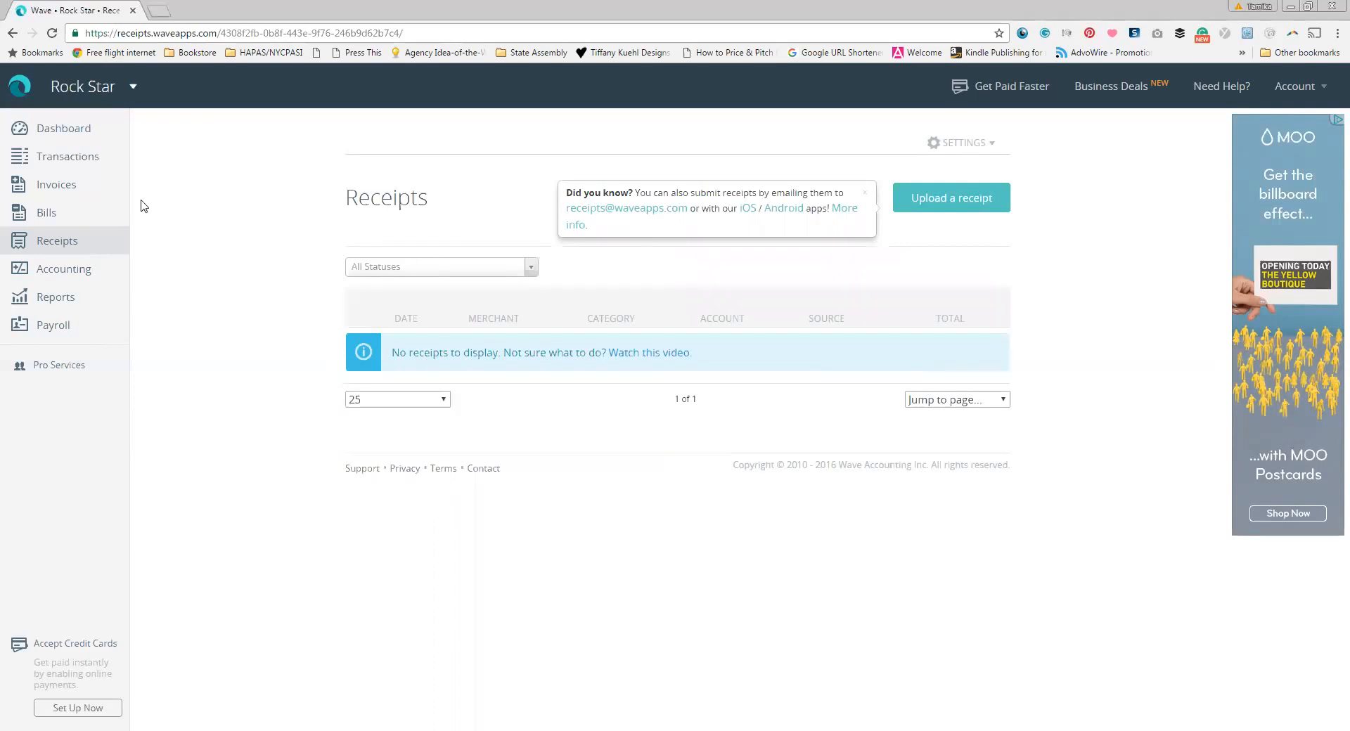
left_click(86, 133)
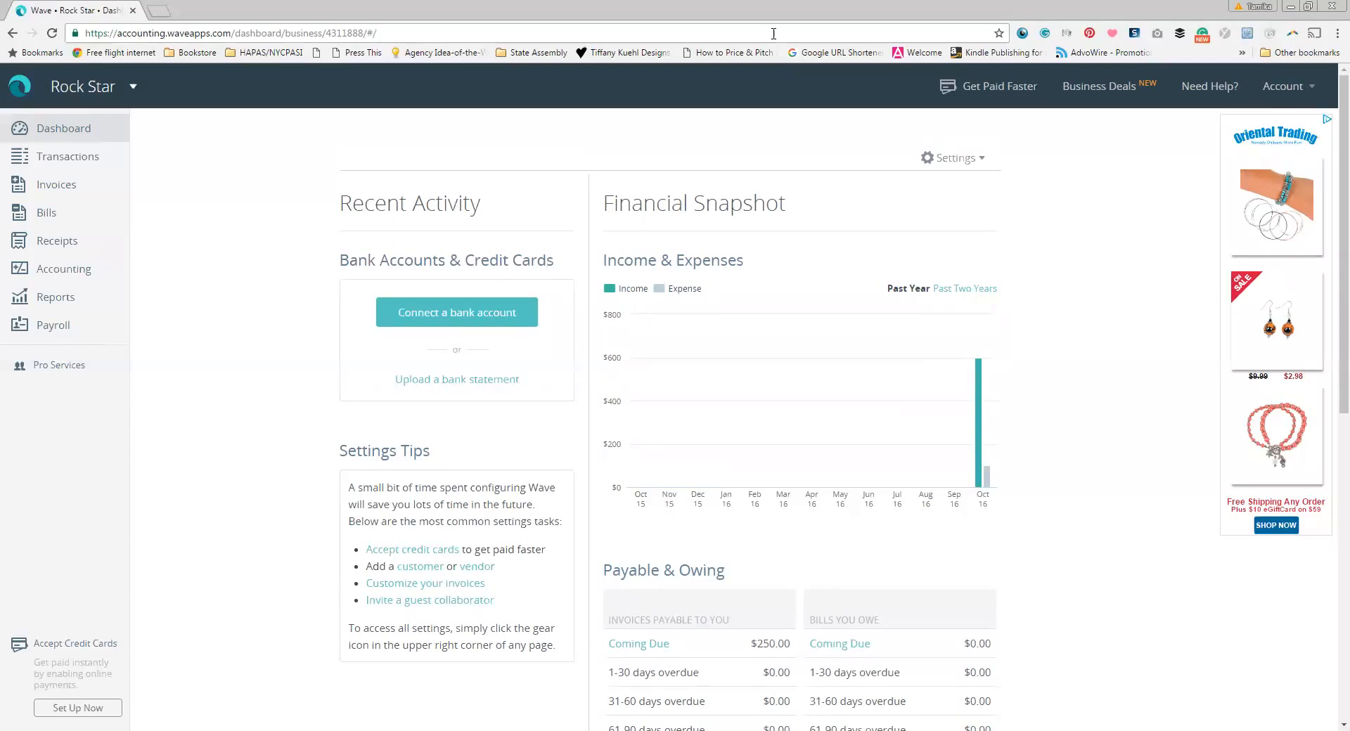
left_click(750, 7)
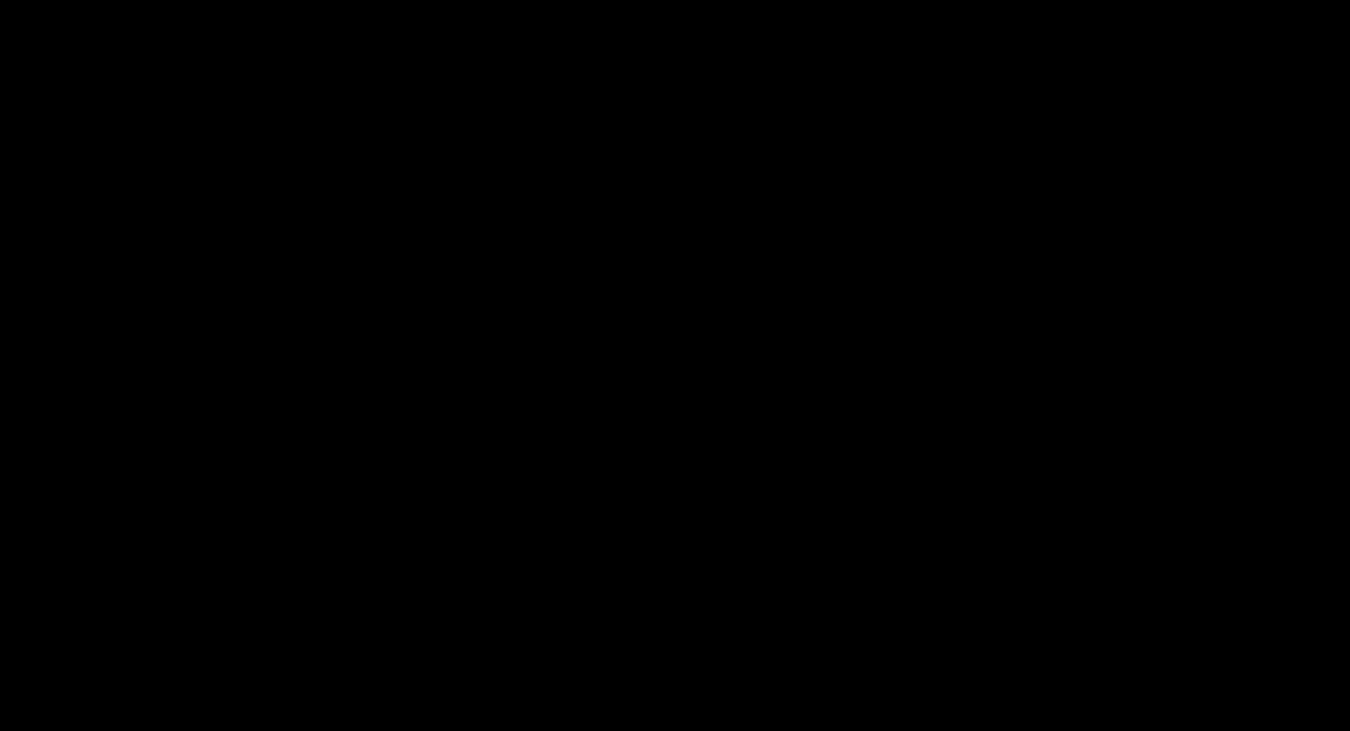